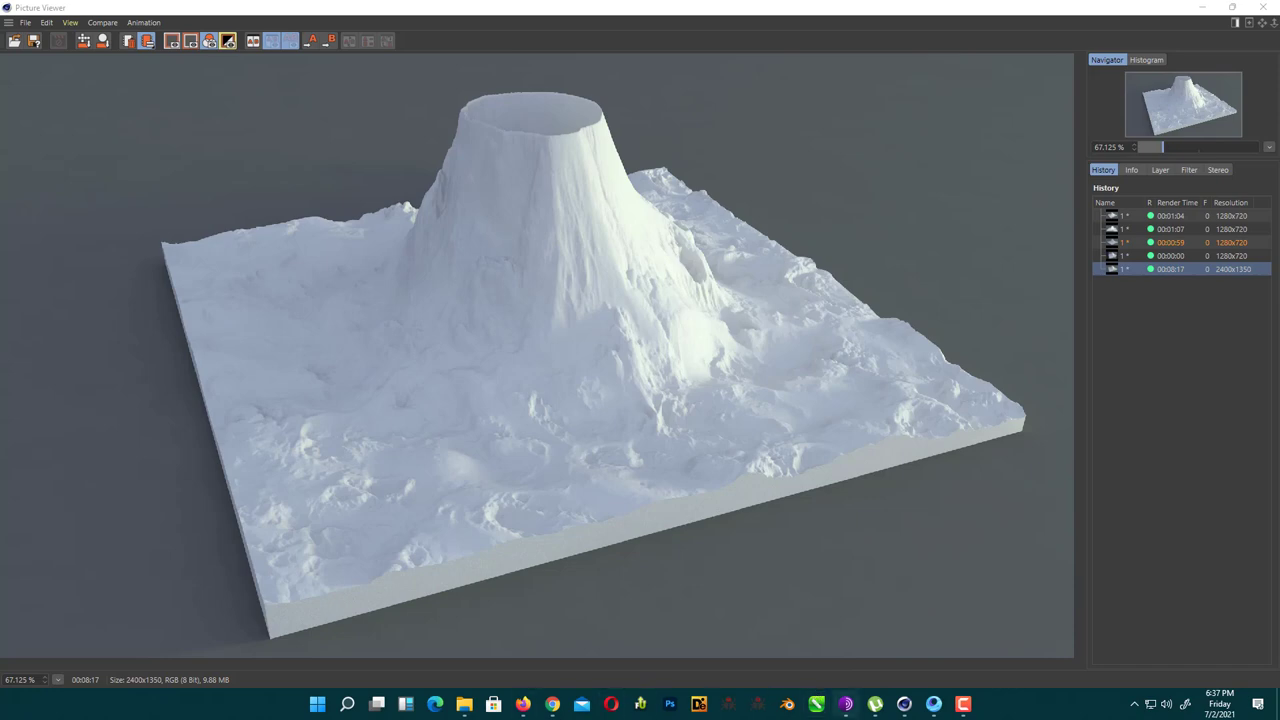
Minimize the render viewer and move the Mat.1 material tags from Base and Terrain onto Terrain.1
{"action": "left_click", "coordinate": [1203, 7]}
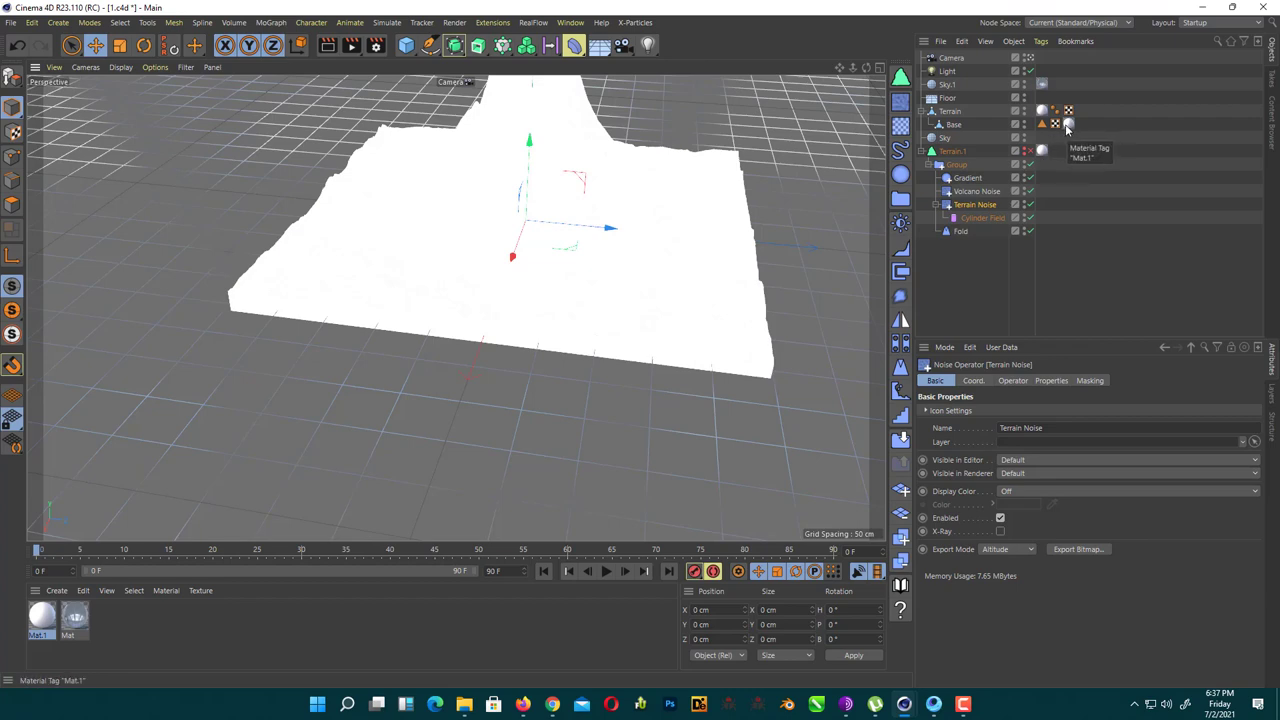
{"action": "left_click_drag", "start_coordinate": [1068, 123], "coordinate": [1058, 151]}
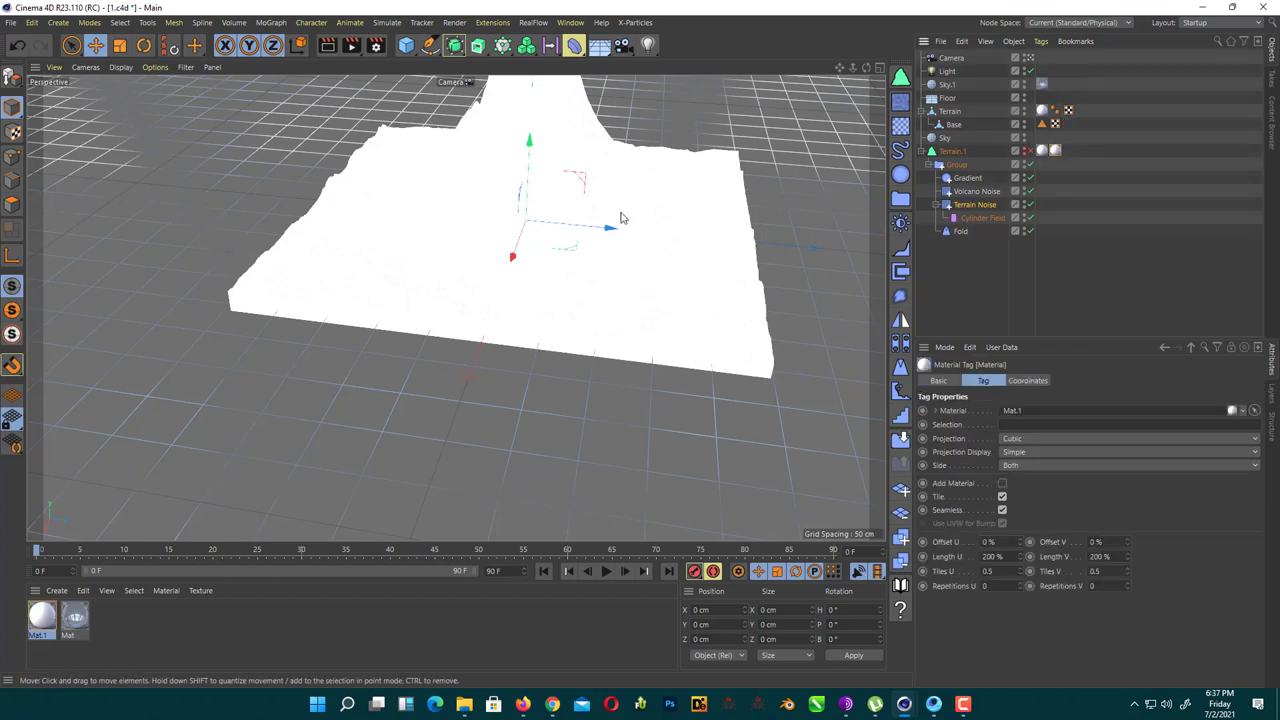
{"action": "left_click", "coordinate": [1042, 110]}
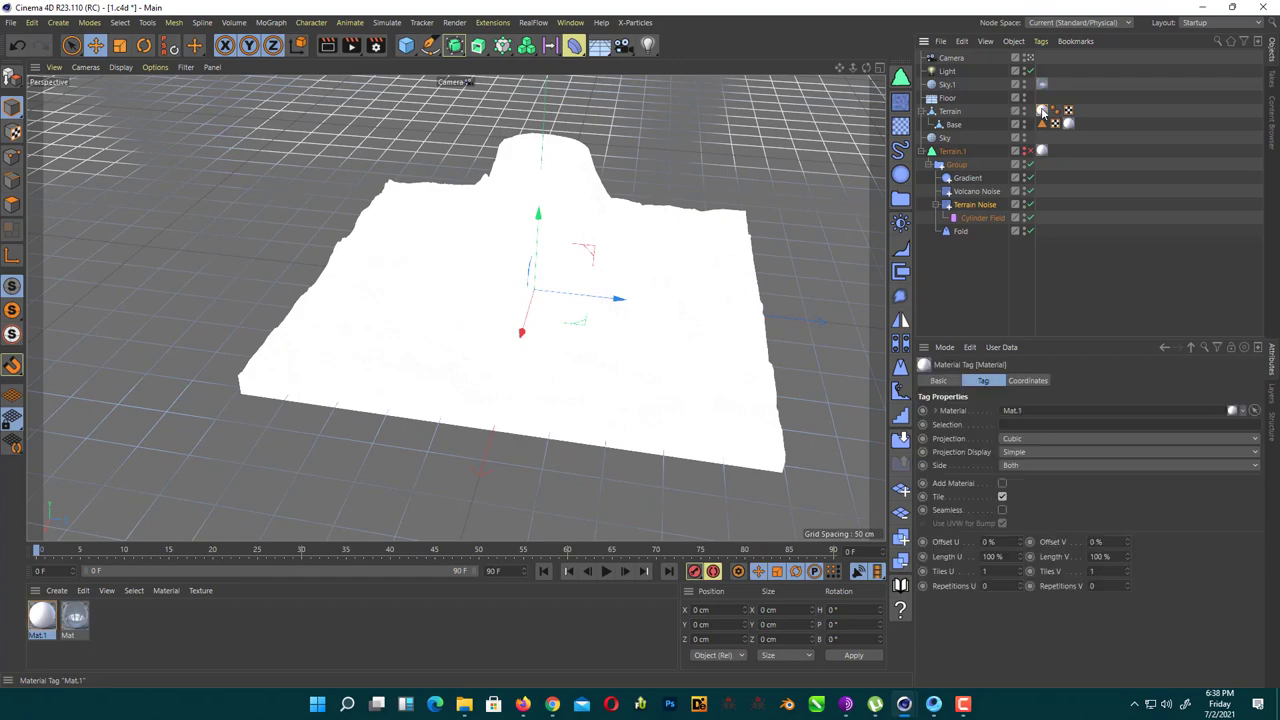
{"action": "left_click_drag", "start_coordinate": [1042, 110], "coordinate": [1068, 150]}
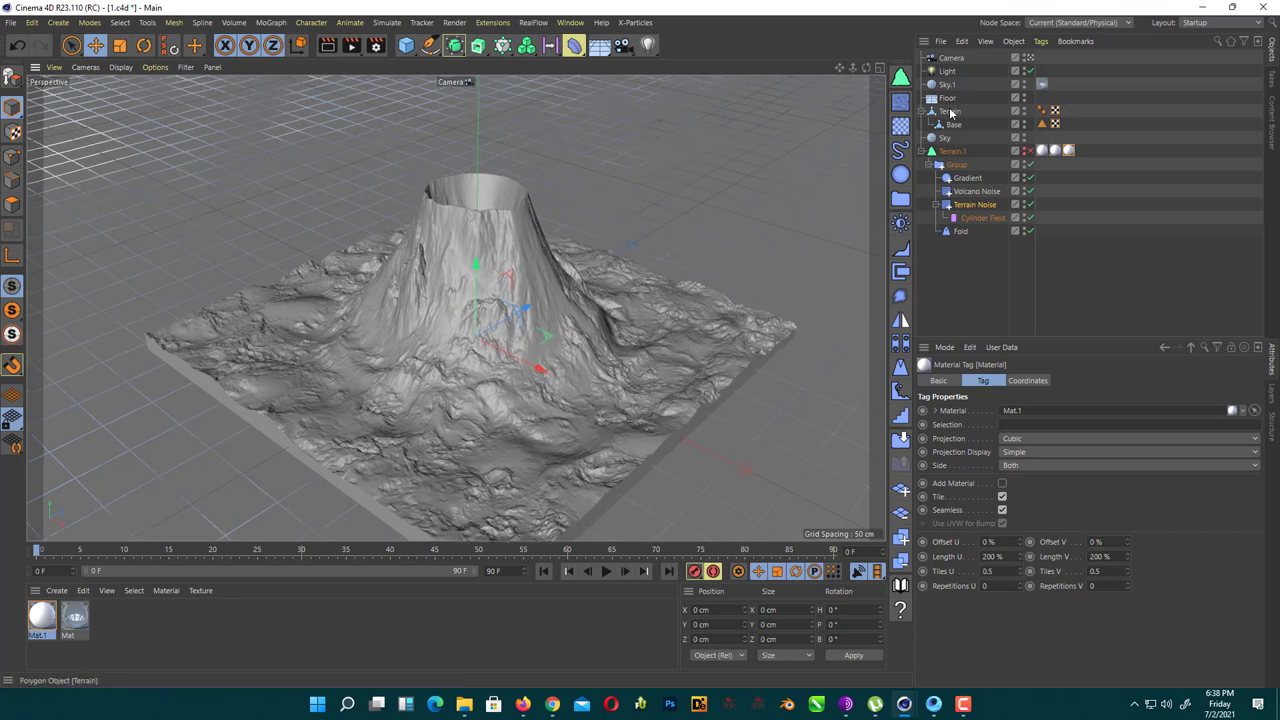
Replace the polygon Terrain object with the enabled Terrain.1 generator, stripped of all its Mat.1 material tags
{"action": "key", "text": "Delete"}
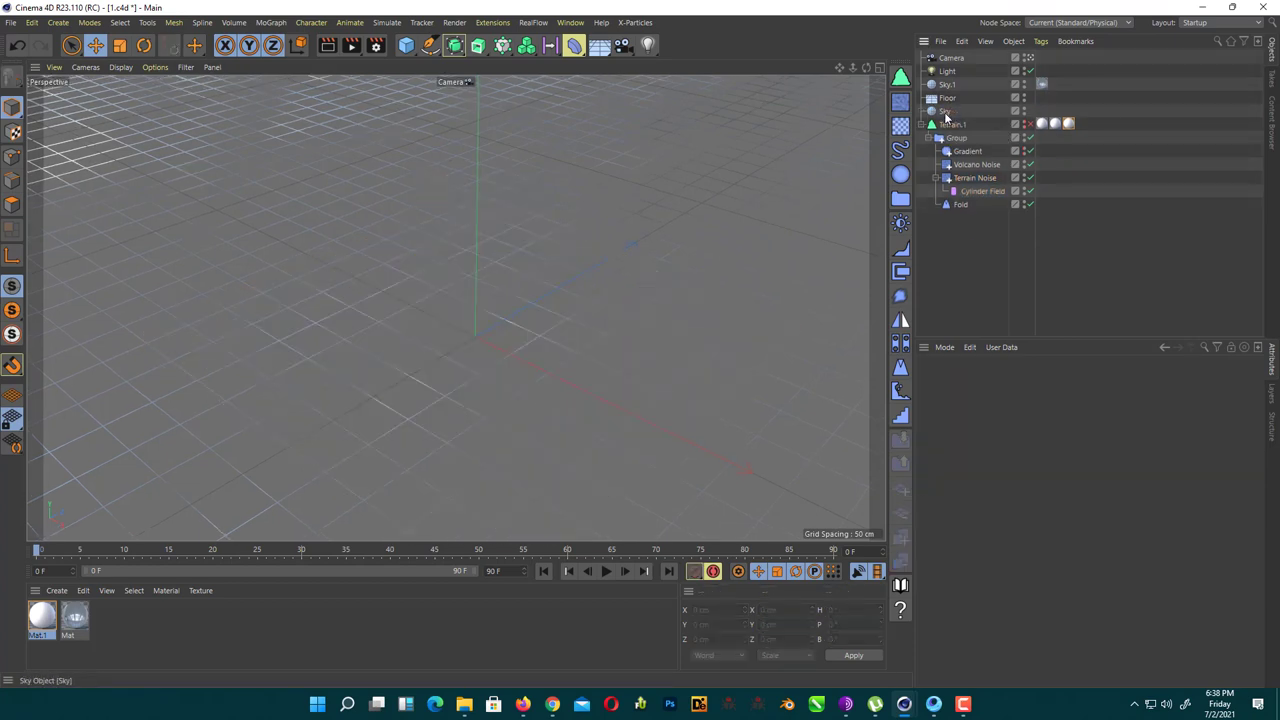
{"action": "left_click", "coordinate": [1028, 124]}
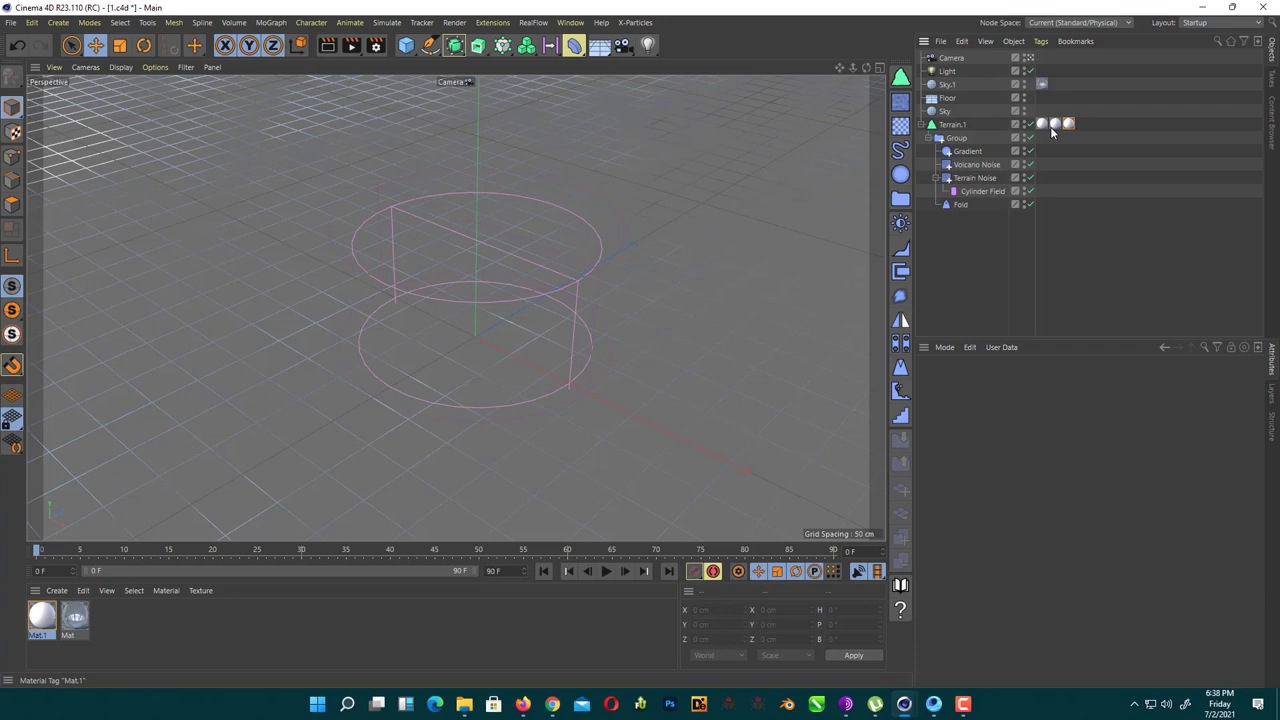
{"action": "left_click", "coordinate": [1068, 126]}
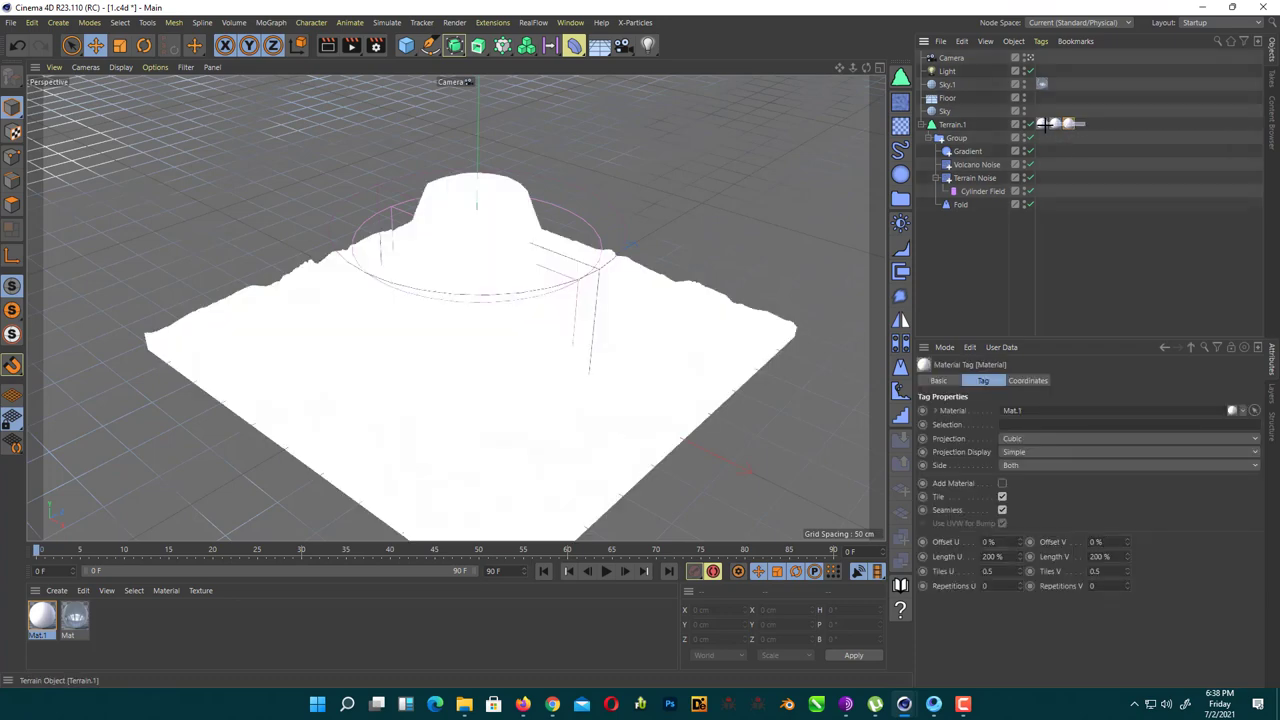
{"action": "key", "text": "Delete"}
{"action": "left_click_drag", "start_coordinate": [518, 370], "coordinate": [630, 368], "text": "alt"}
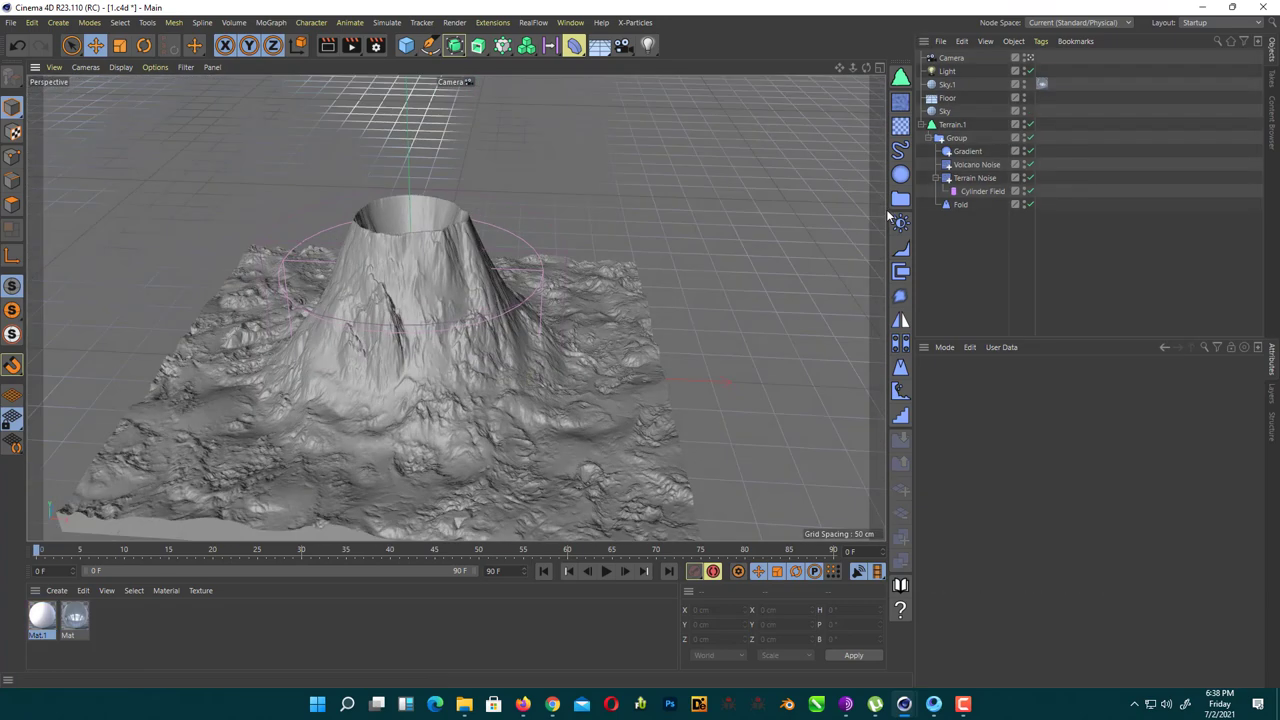
Move the Volcano Noise operator to about X 5.3 cm, Y -9.6 cm, Z 3.1 cm
{"action": "left_click", "coordinate": [970, 165]}
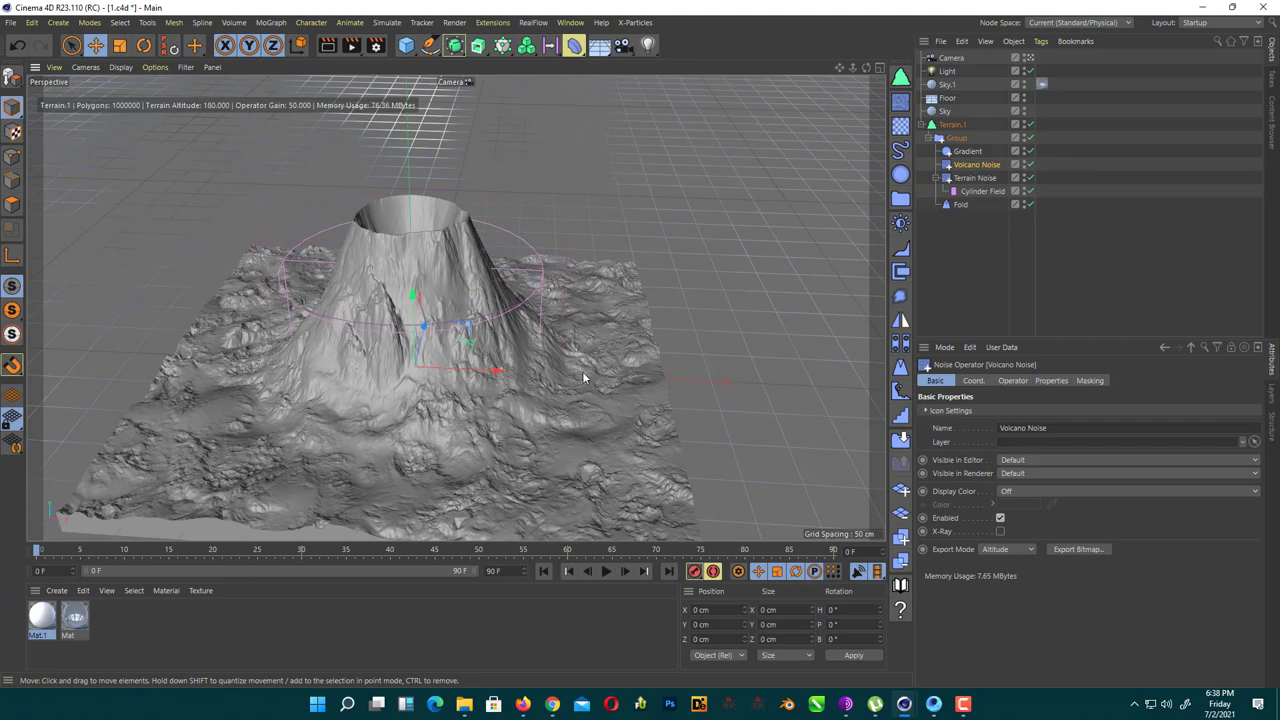
{"action": "left_click_drag", "start_coordinate": [497, 371], "coordinate": [466, 268]}
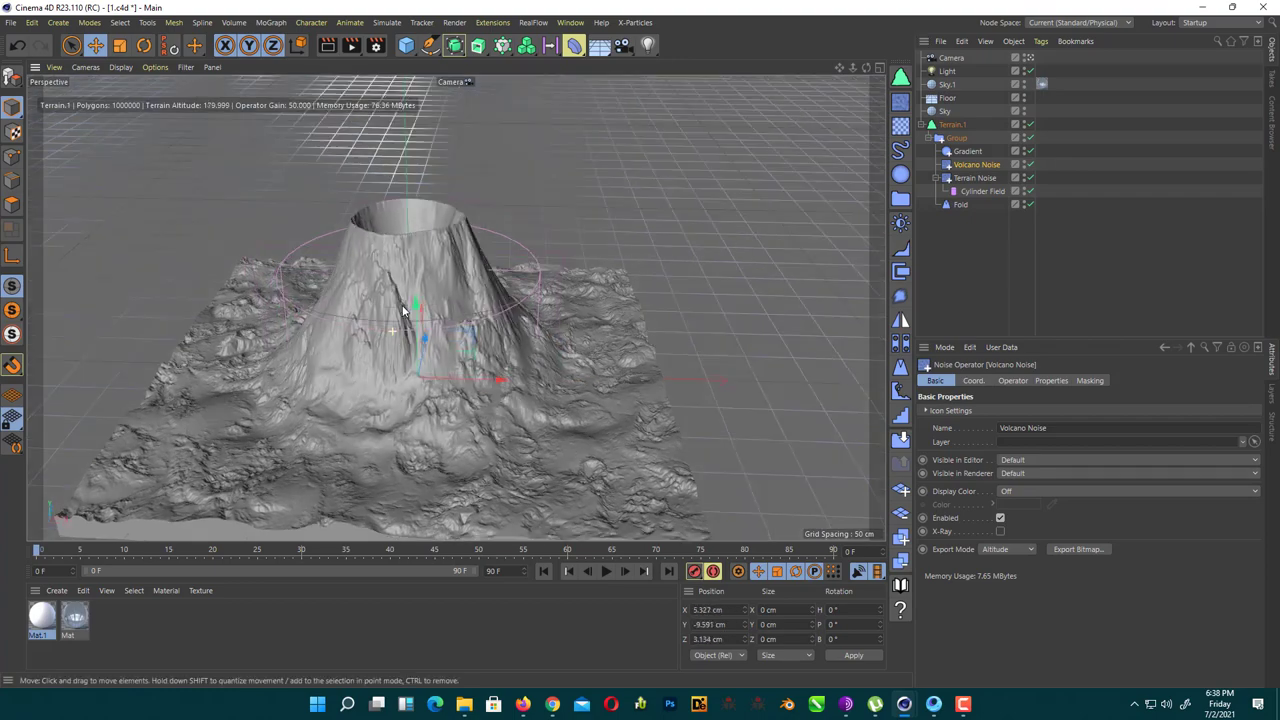
{"action": "left_click_drag", "start_coordinate": [404, 310], "coordinate": [540, 330], "text": "alt"}
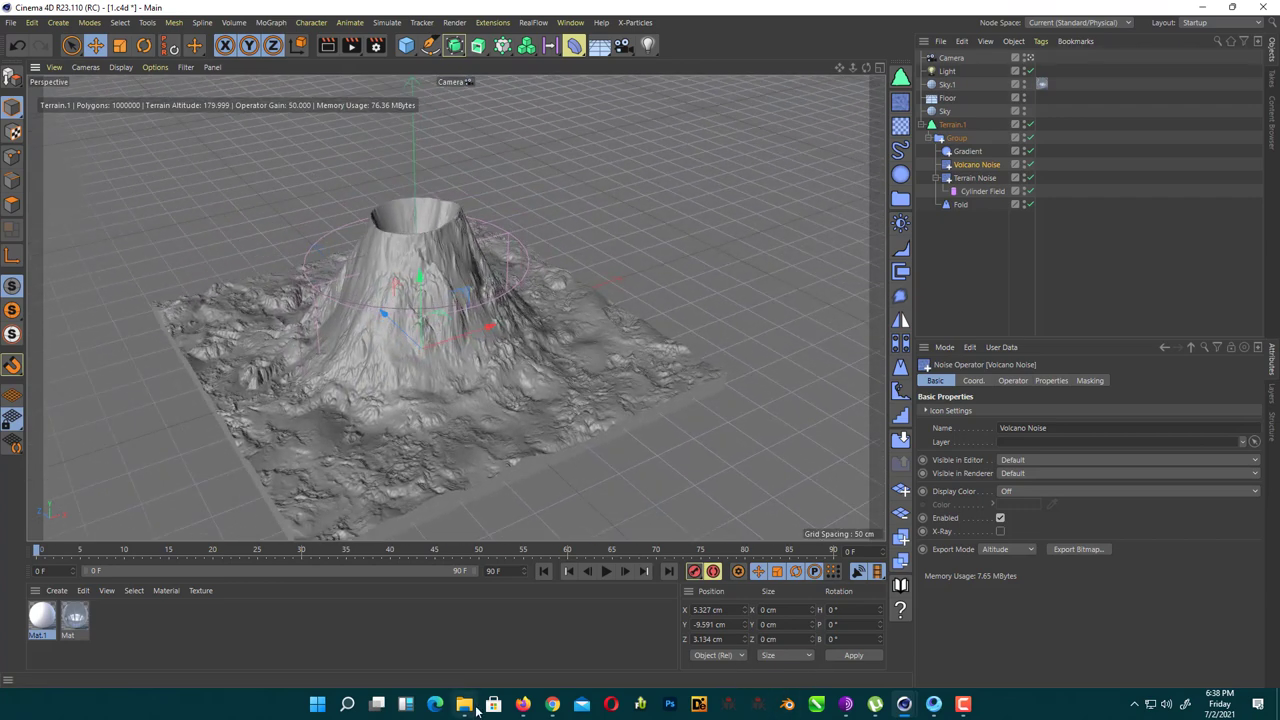
Switch to Firefox and examine the INSYDIUM article on acquiring Terraform4D and the Nullpk page on Terraform4D v1.1.0
{"action": "left_click", "coordinate": [523, 704]}
{"action": "scroll", "coordinate": [632, 200], "scroll_direction": "down", "scroll_amount": 2}
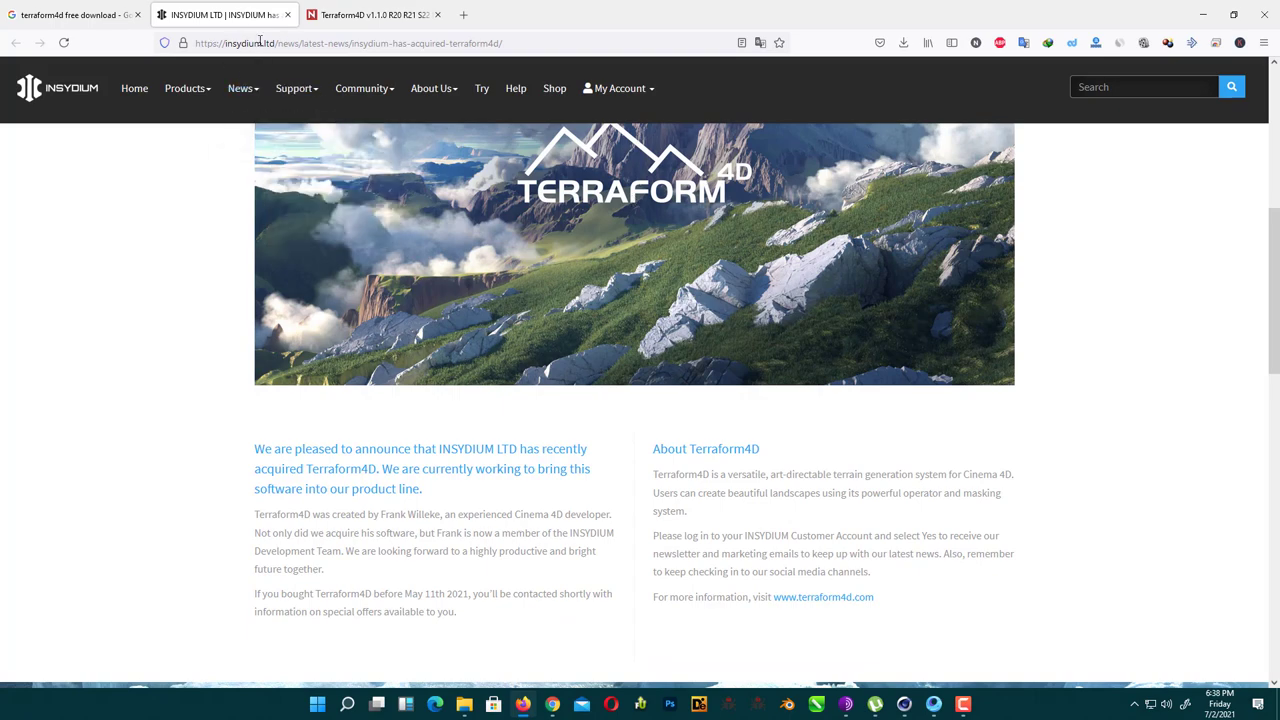
{"action": "scroll", "coordinate": [502, 362], "scroll_direction": "down", "scroll_amount": 7}
{"action": "scroll", "coordinate": [502, 362], "scroll_direction": "up", "scroll_amount": 1}
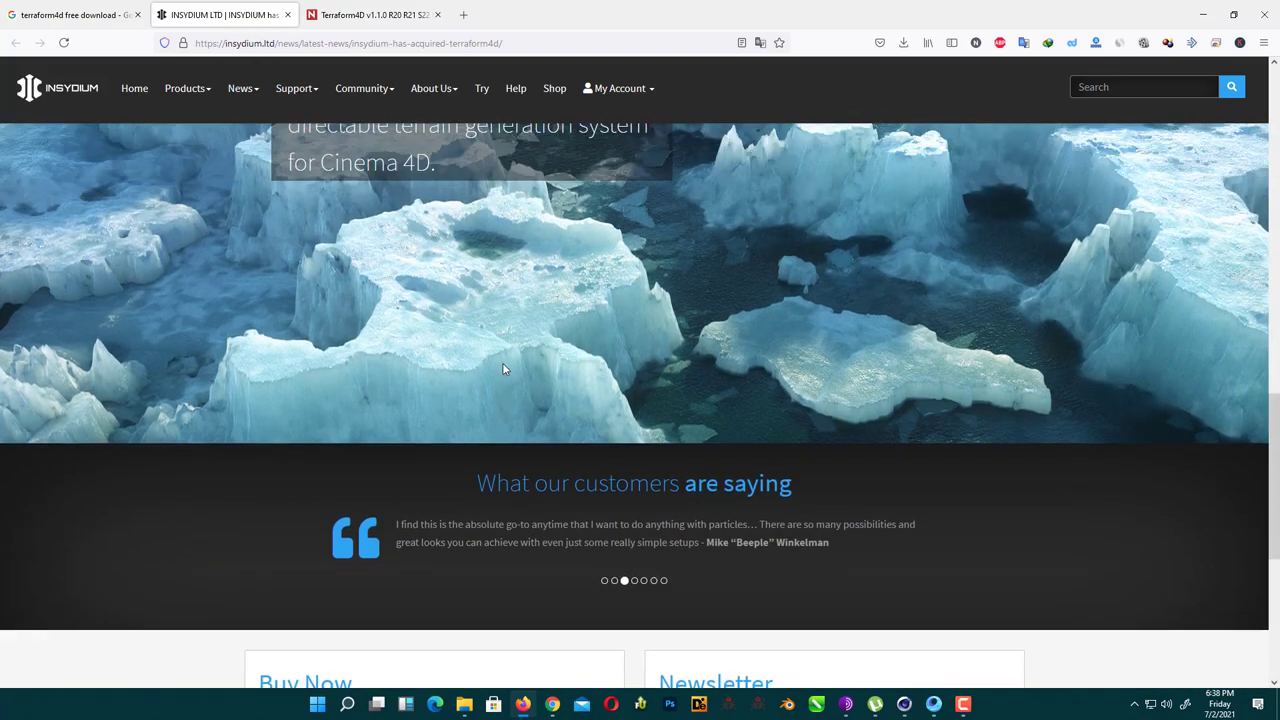
{"action": "scroll", "coordinate": [503, 368], "scroll_direction": "up", "scroll_amount": 3}
{"action": "scroll", "coordinate": [531, 400], "scroll_direction": "down", "scroll_amount": 5}
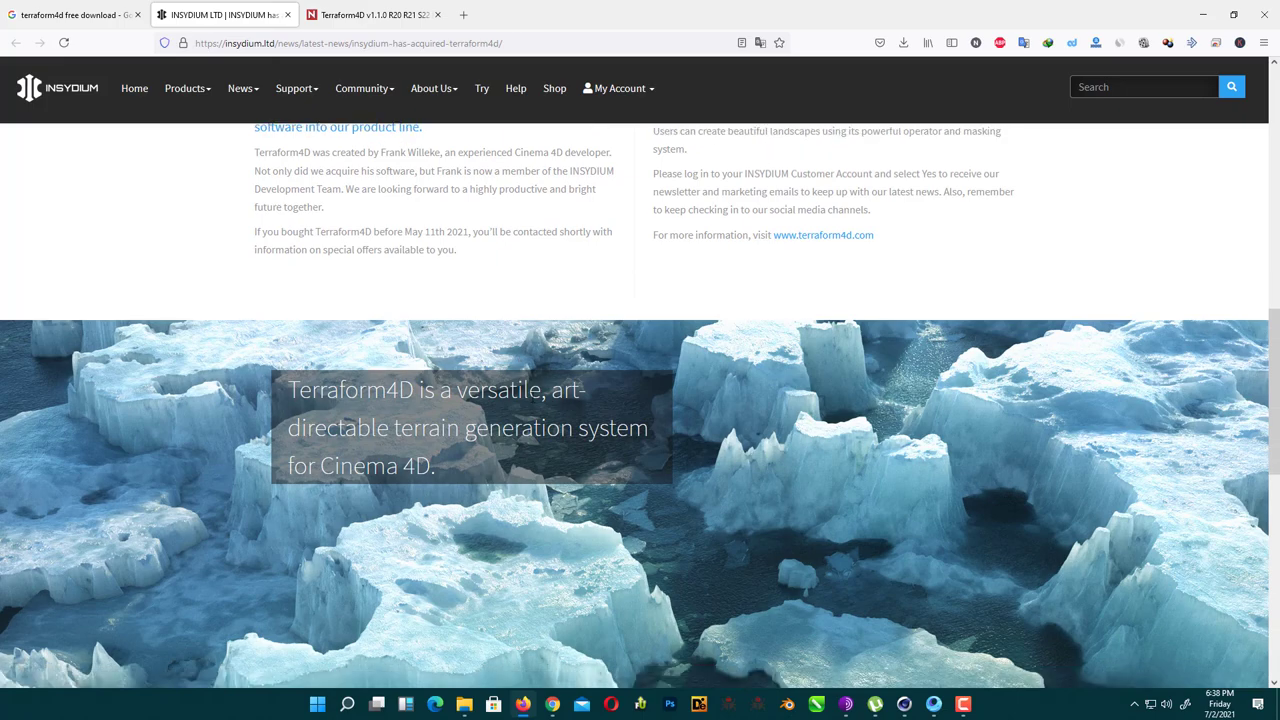
{"action": "scroll", "coordinate": [531, 396], "scroll_direction": "up", "scroll_amount": 10}
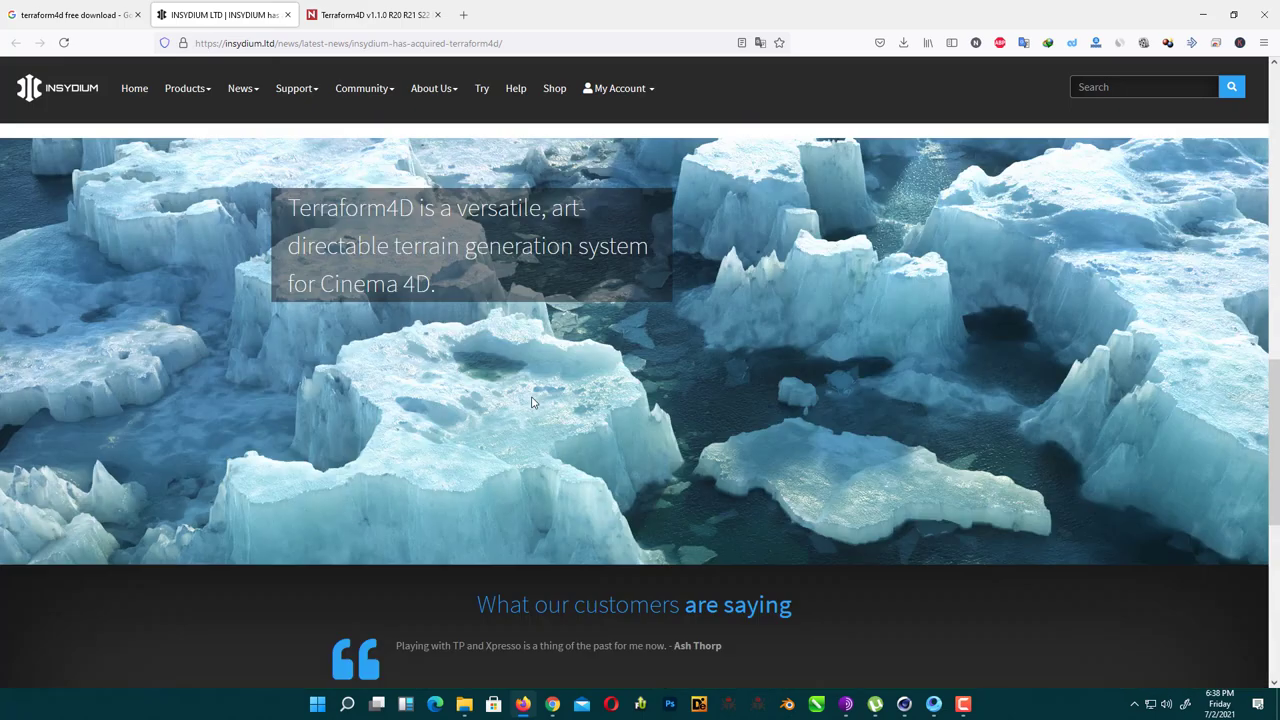
{"action": "scroll", "coordinate": [534, 398], "scroll_direction": "up", "scroll_amount": 2}
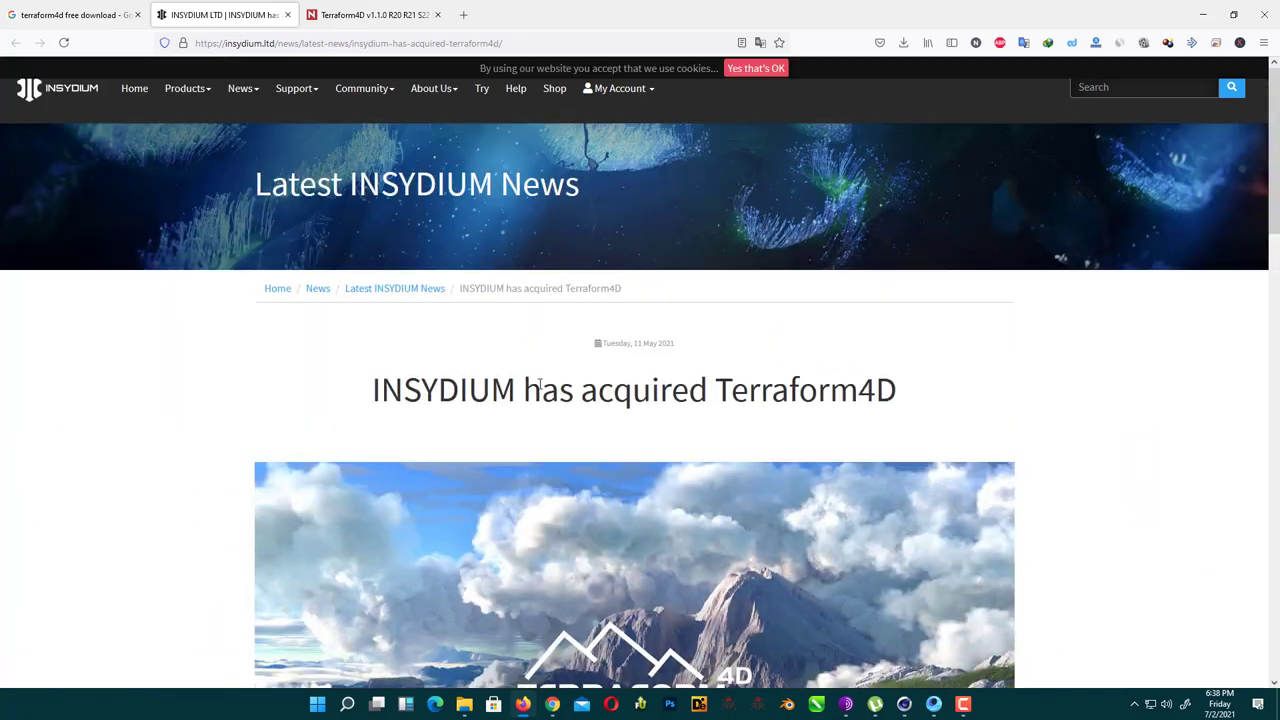
{"action": "left_click", "coordinate": [374, 15]}
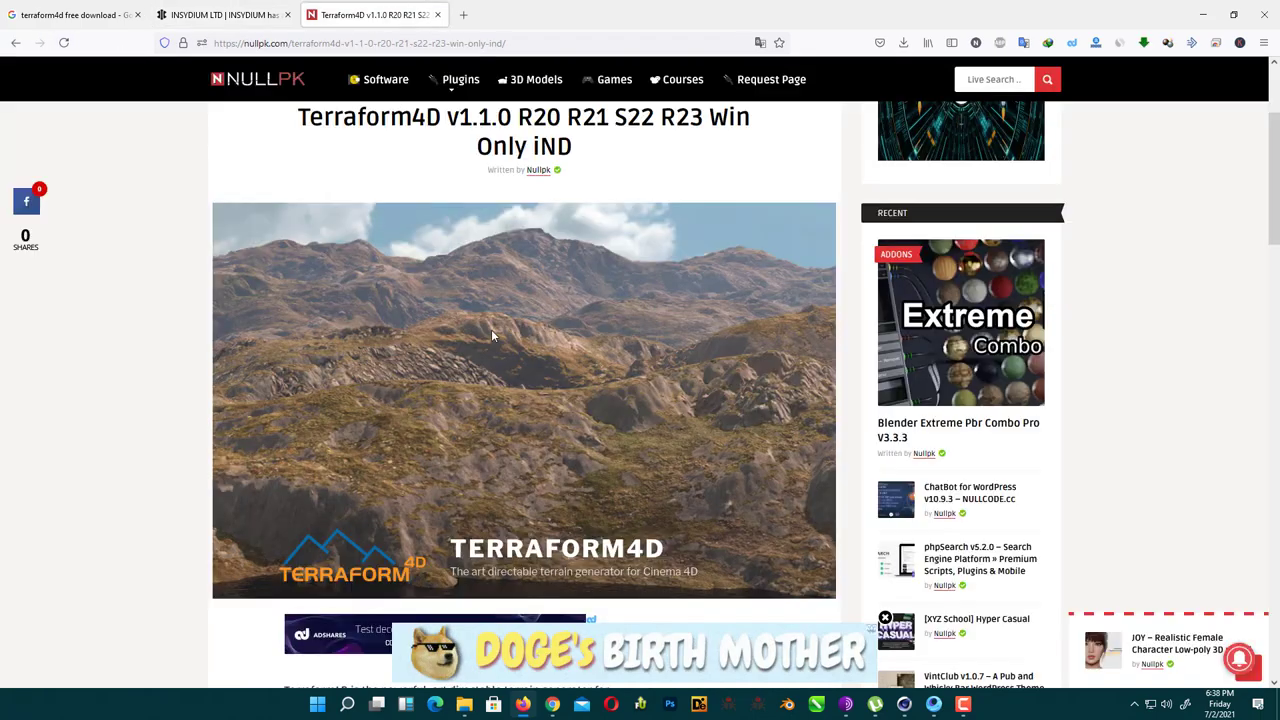
{"action": "scroll", "coordinate": [334, 180], "scroll_direction": "down", "scroll_amount": 6}
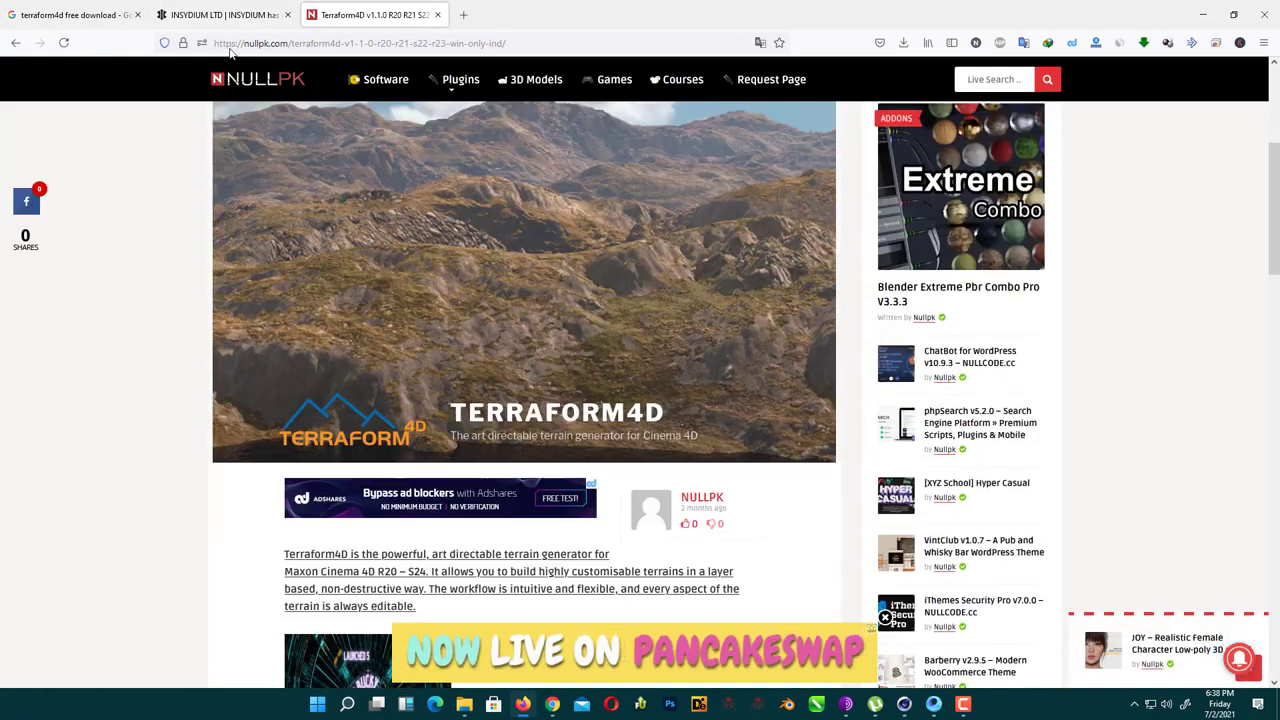
{"action": "left_click", "coordinate": [222, 15]}
{"action": "scroll", "coordinate": [486, 349], "scroll_direction": "down", "scroll_amount": 8}
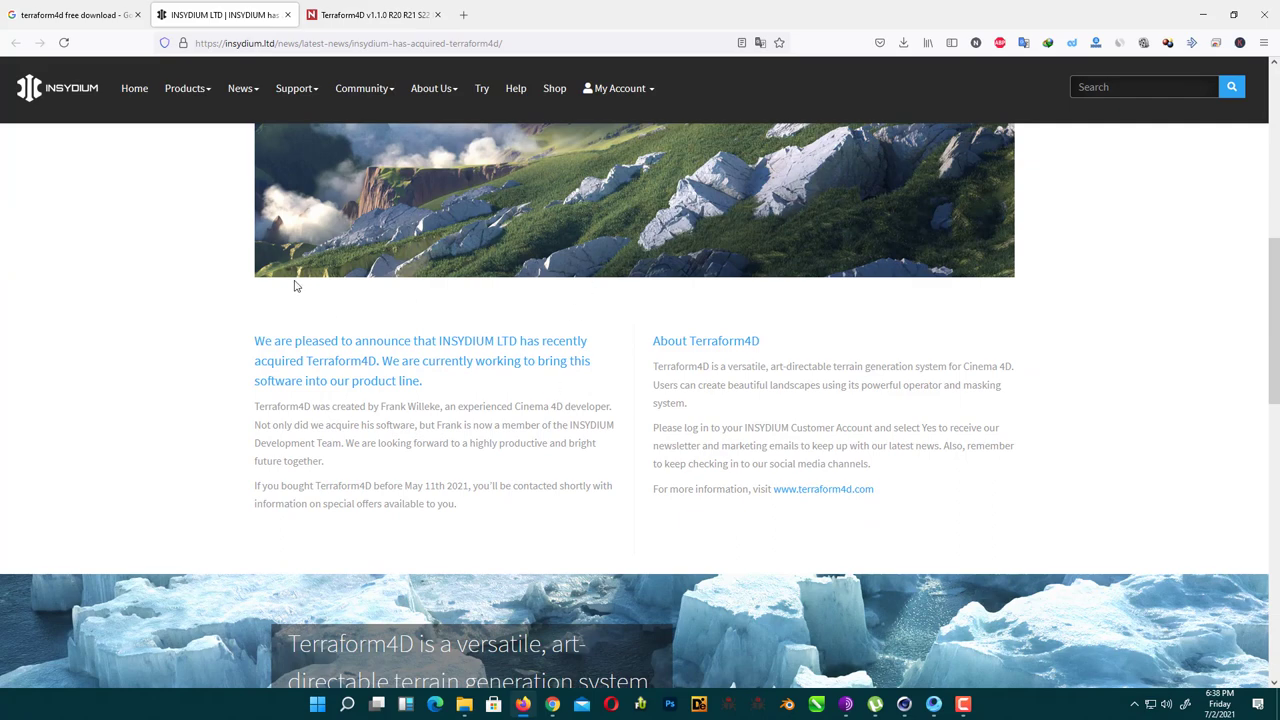
Switch back to Cinema 4D and close the Picture Viewer holding the volcano render
{"action": "key", "text": "super+Tab"}
{"action": "key", "text": "Return"}
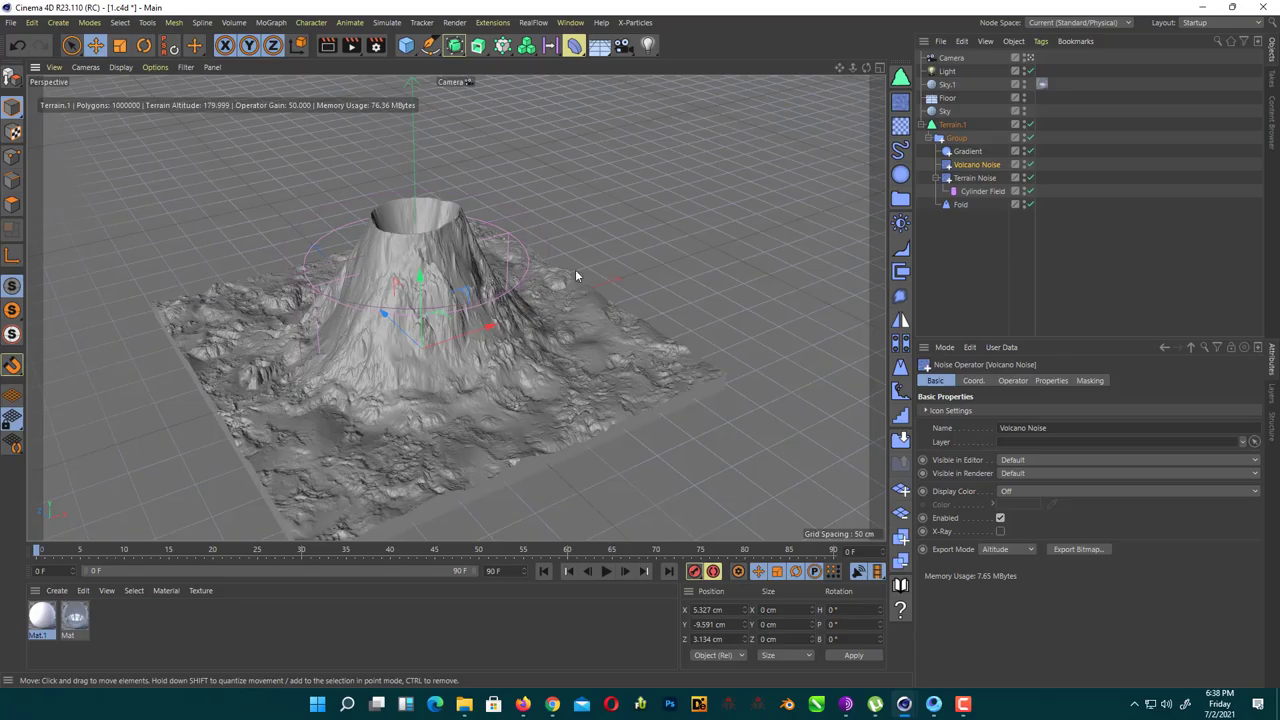
{"action": "key", "text": "super+Tab"}
{"action": "key", "text": "Return"}
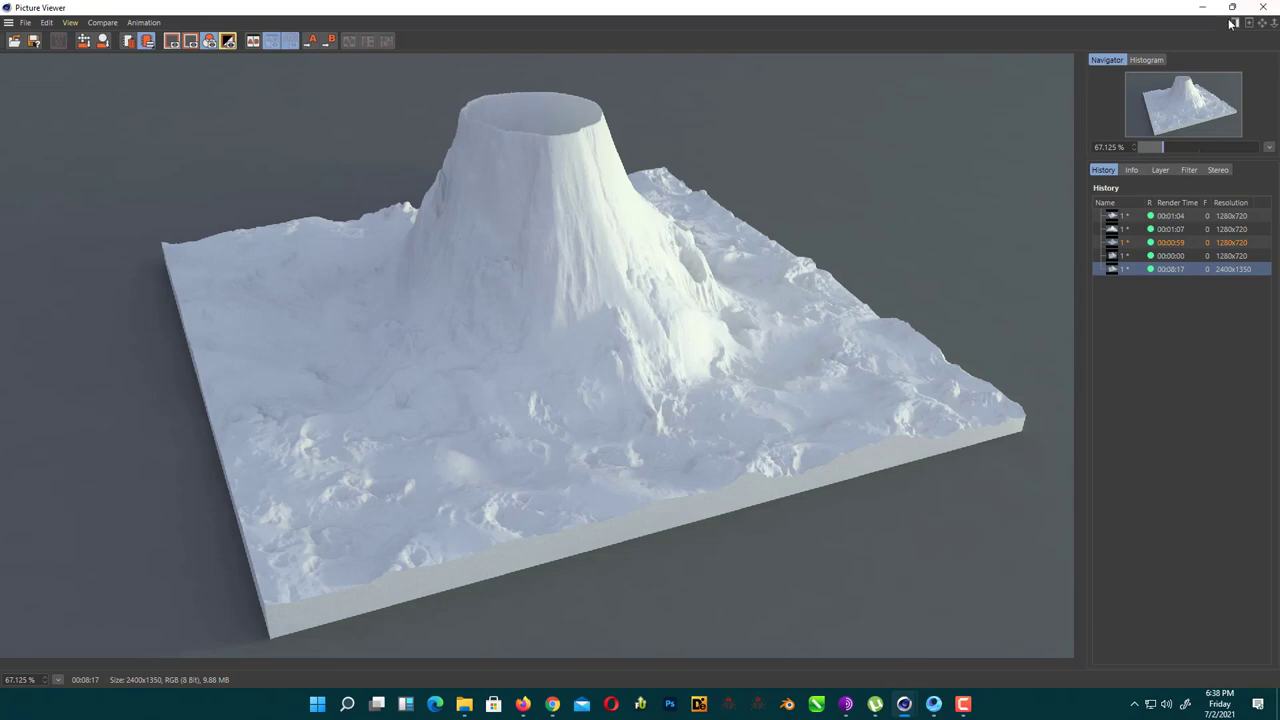
{"action": "left_click", "coordinate": [1262, 7]}
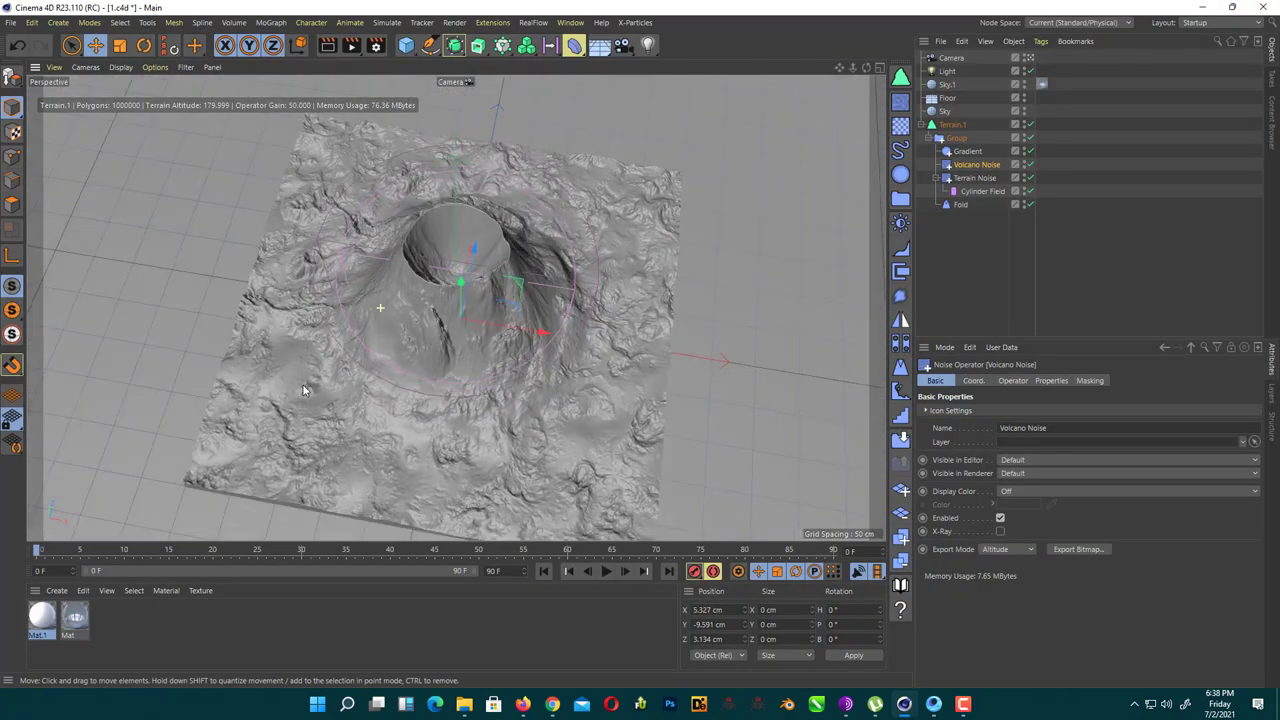
Create a new empty project and add a Terraform4D Terrain object to it
{"action": "left_click_drag", "start_coordinate": [305, 390], "coordinate": [450, 380], "text": "alt"}
{"action": "left_click", "coordinate": [11, 22]}
{"action": "left_click", "coordinate": [40, 44]}
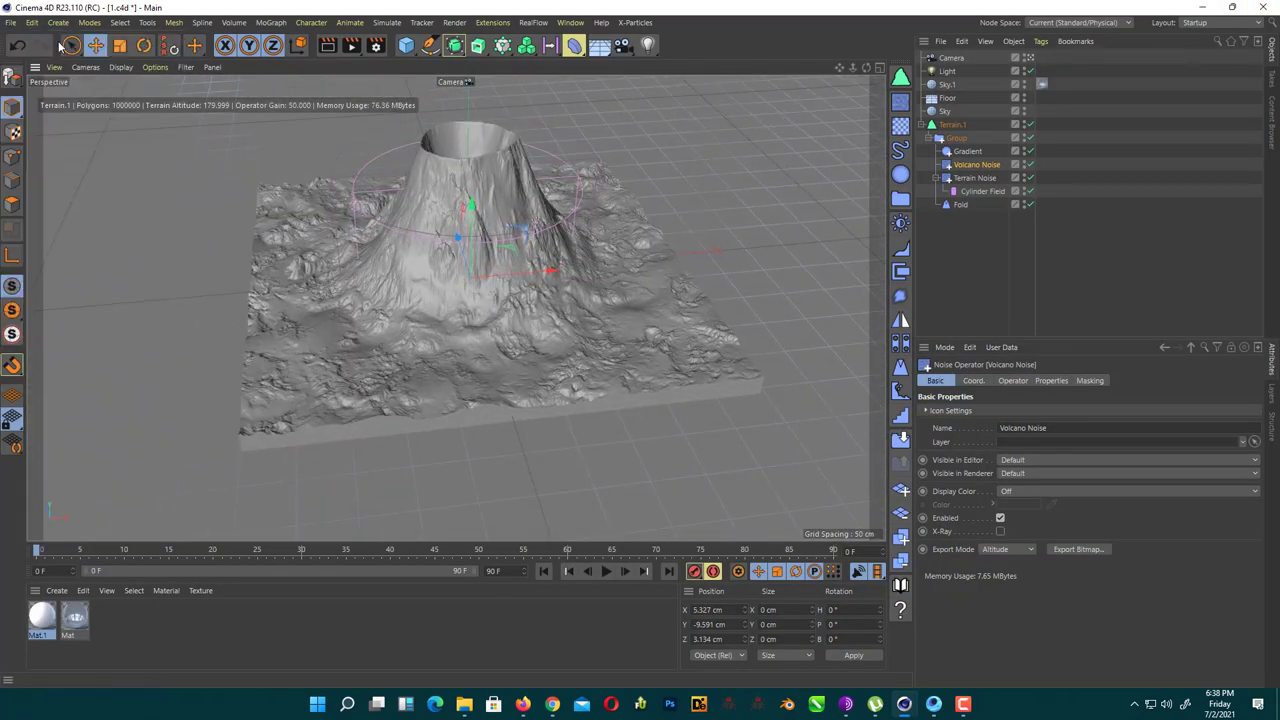
{"action": "left_click", "coordinate": [492, 22]}
{"action": "mouse_move", "coordinate": [493, 262]}
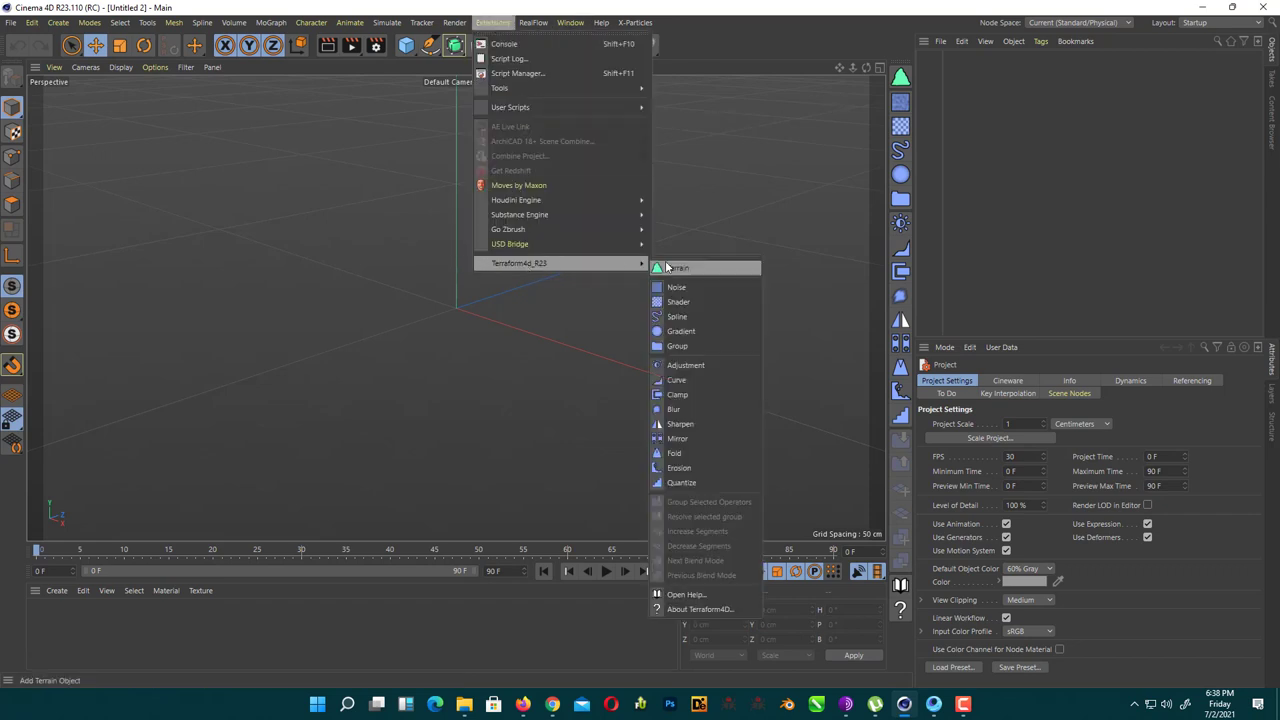
{"action": "left_click", "coordinate": [680, 267]}
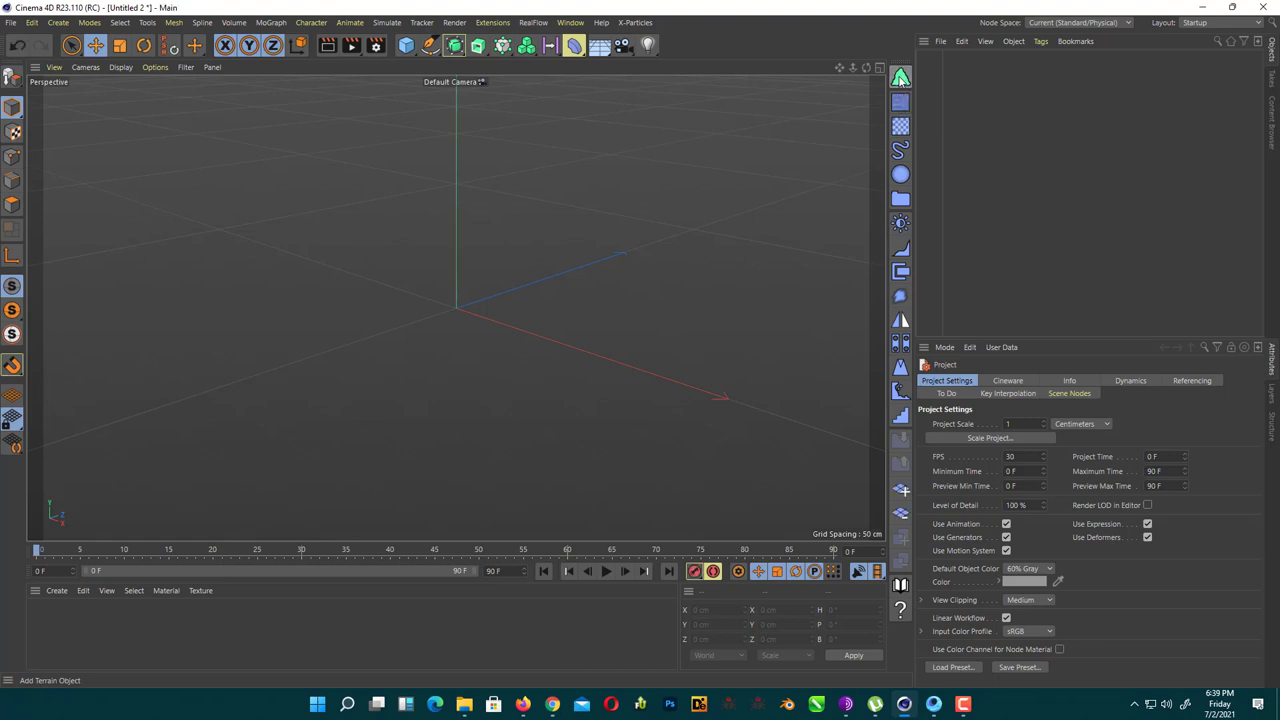
{"action": "left_click", "coordinate": [901, 80]}
{"action": "left_click_drag", "start_coordinate": [453, 312], "coordinate": [600, 219], "text": "alt"}
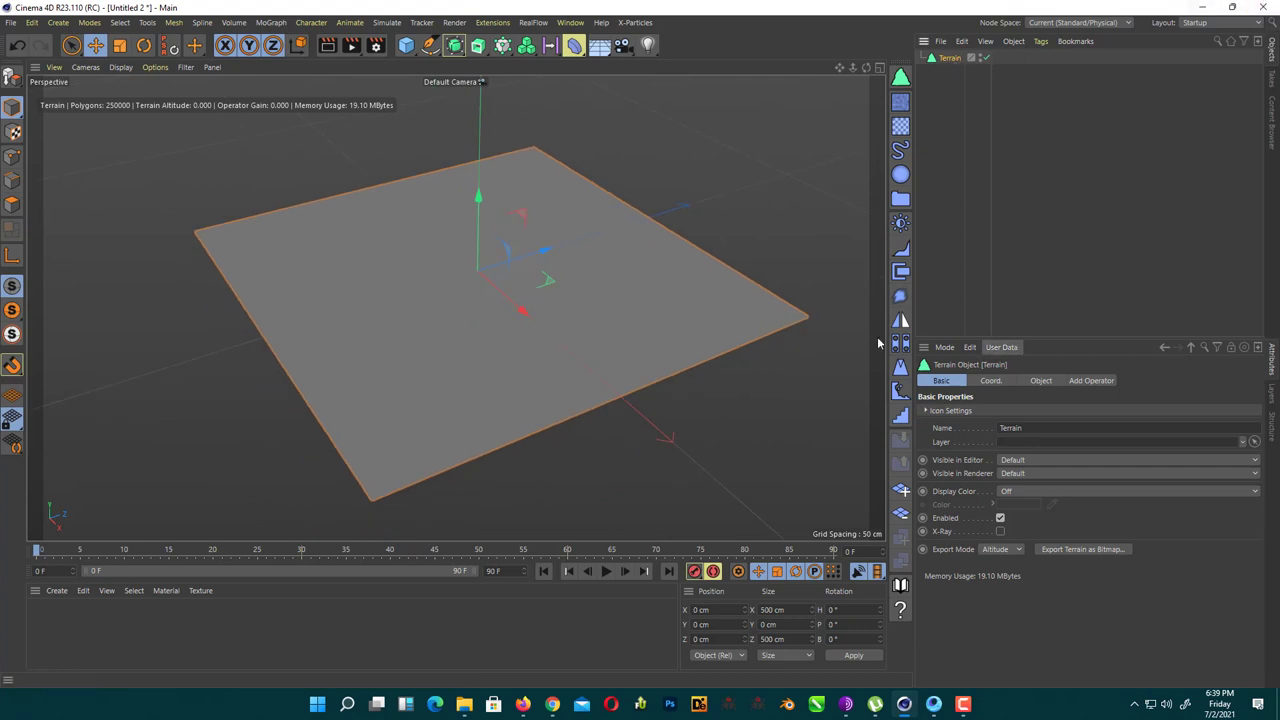
Show the terrain's object properties together with its operator list, and set Segments Z to 500
{"action": "left_click", "coordinate": [1040, 382]}
{"action": "left_click", "coordinate": [1096, 381]}
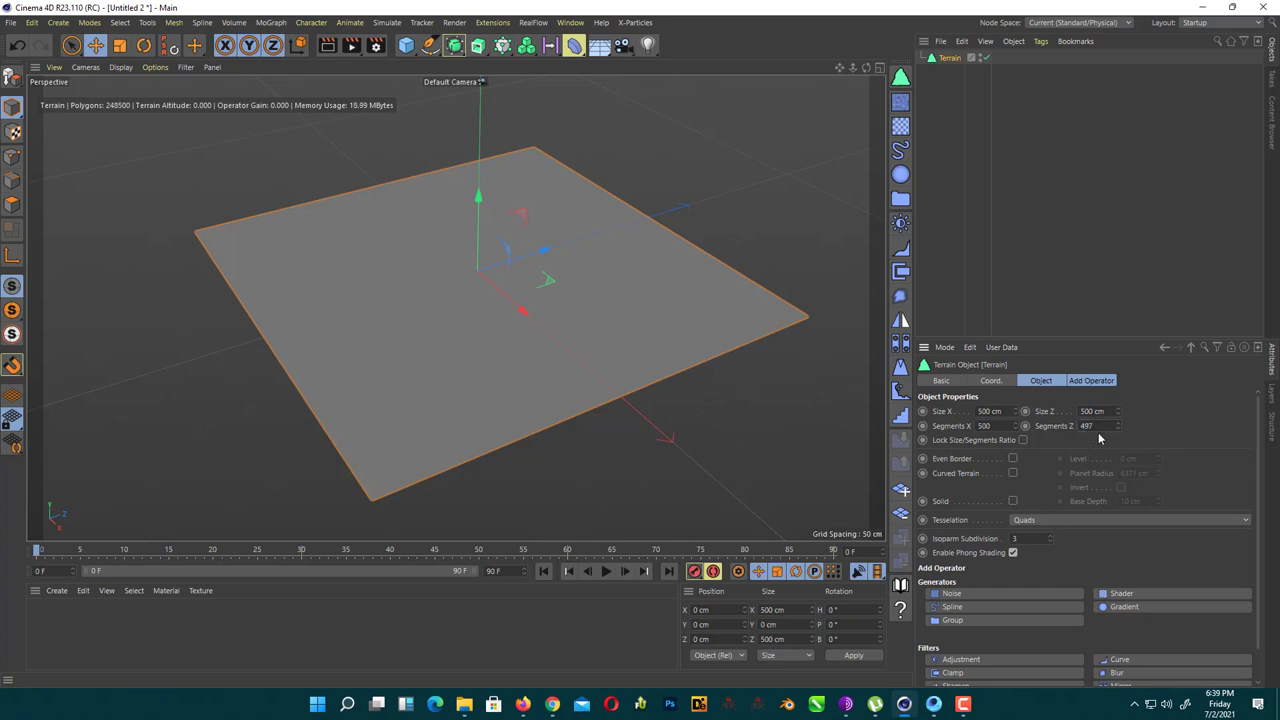
{"action": "double_click", "coordinate": [1100, 425]}
Add a Gradient operator to the terrain and shape it into a peak with about 194 cm gain and 179 cm radius
{"action": "scroll", "coordinate": [1120, 435], "scroll_direction": "down", "scroll_amount": 2}
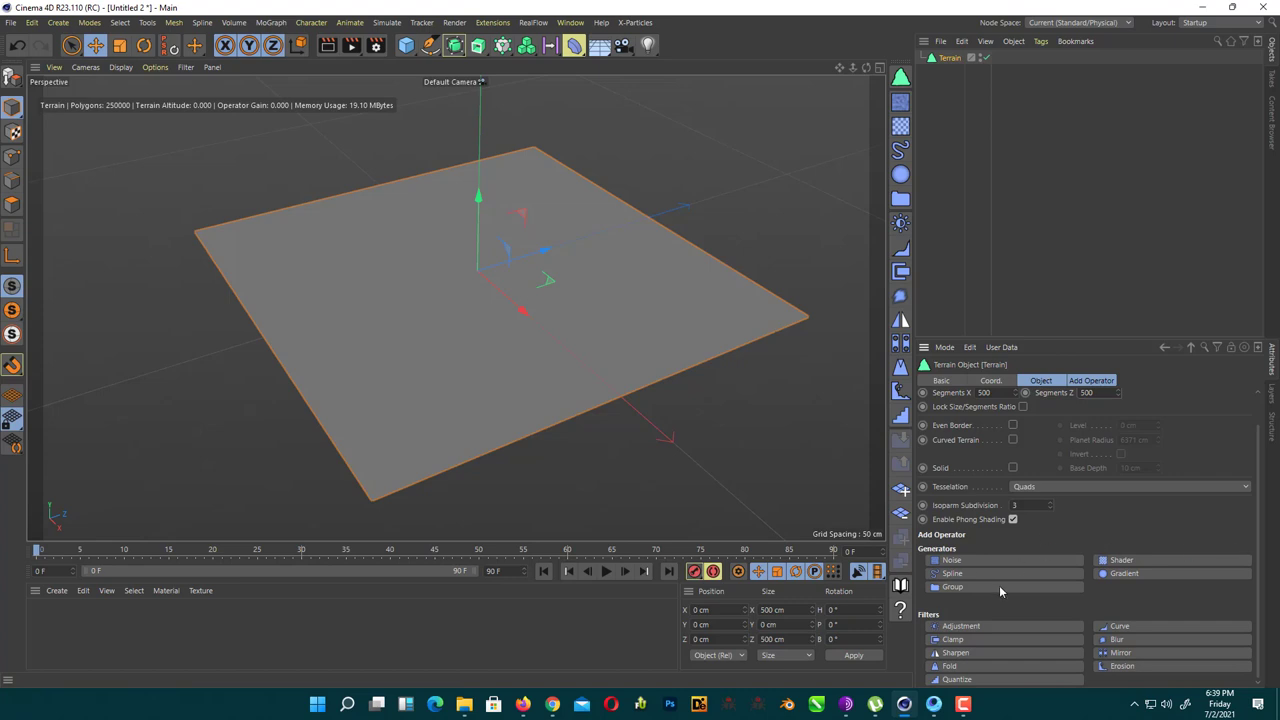
{"action": "left_click", "coordinate": [1124, 573]}
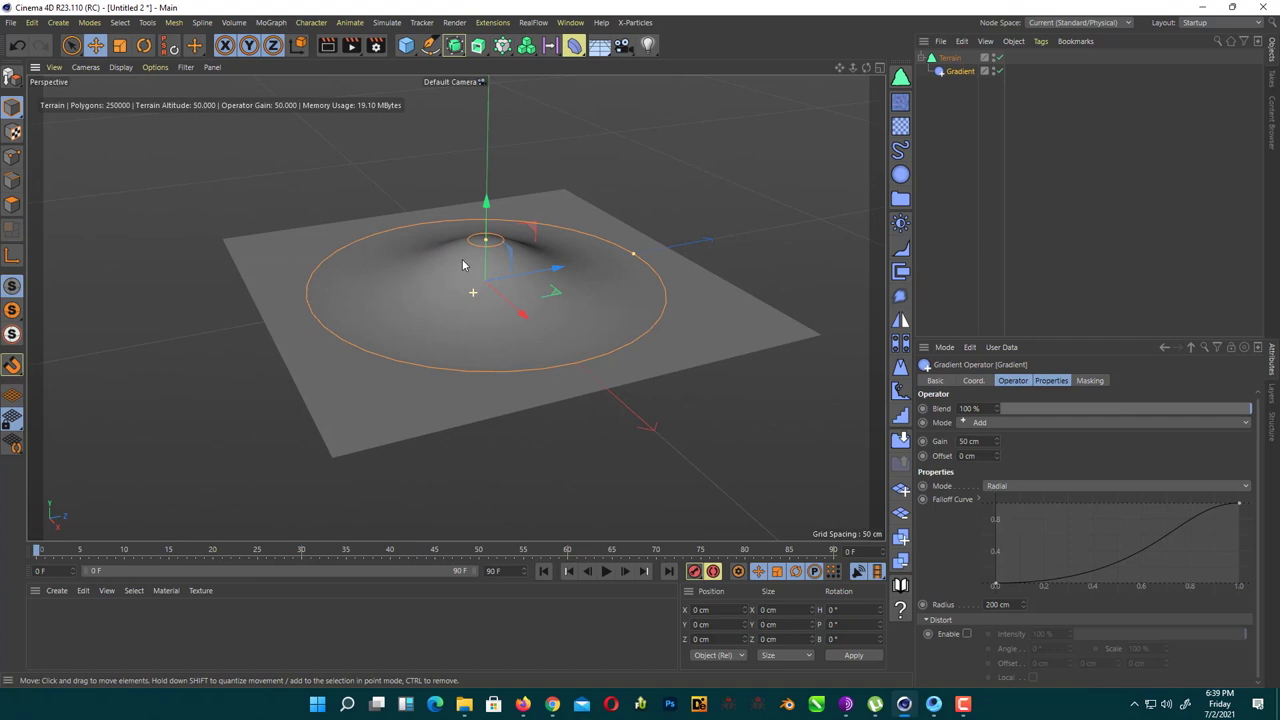
{"action": "middle_click_drag", "start_coordinate": [462, 265], "coordinate": [516, 316], "text": "alt"}
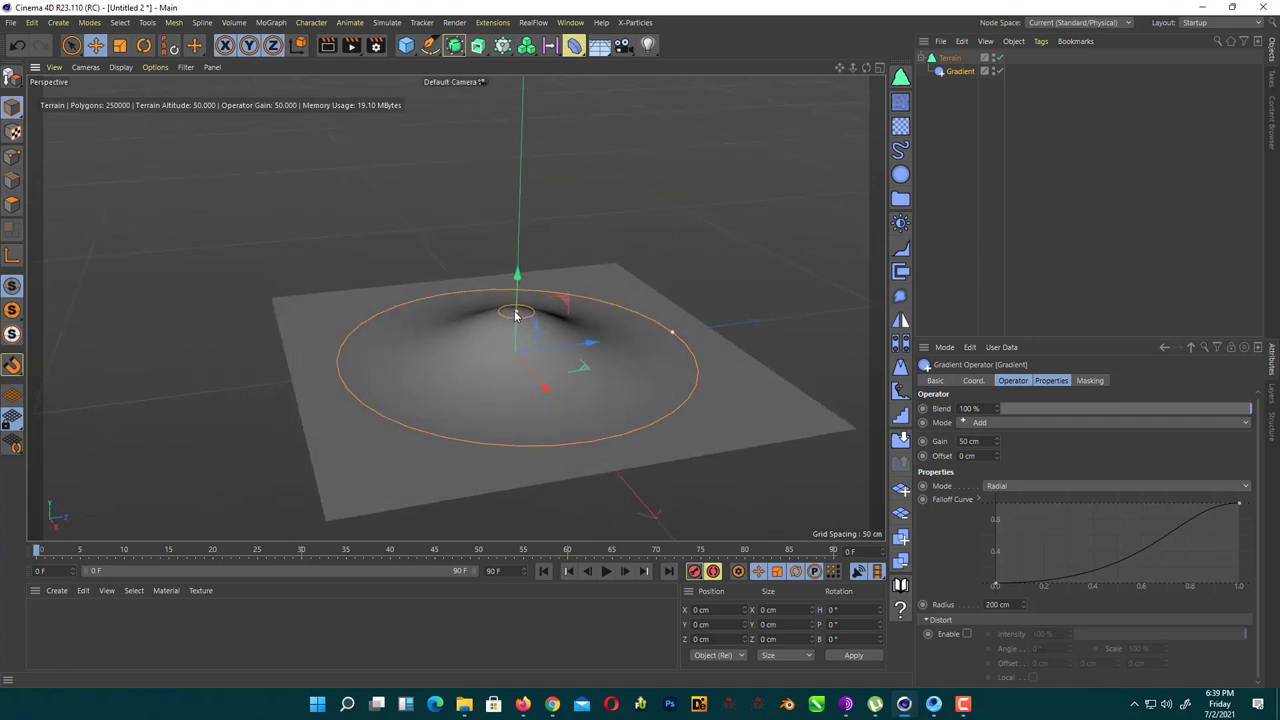
{"action": "left_click_drag", "start_coordinate": [516, 316], "coordinate": [519, 175]}
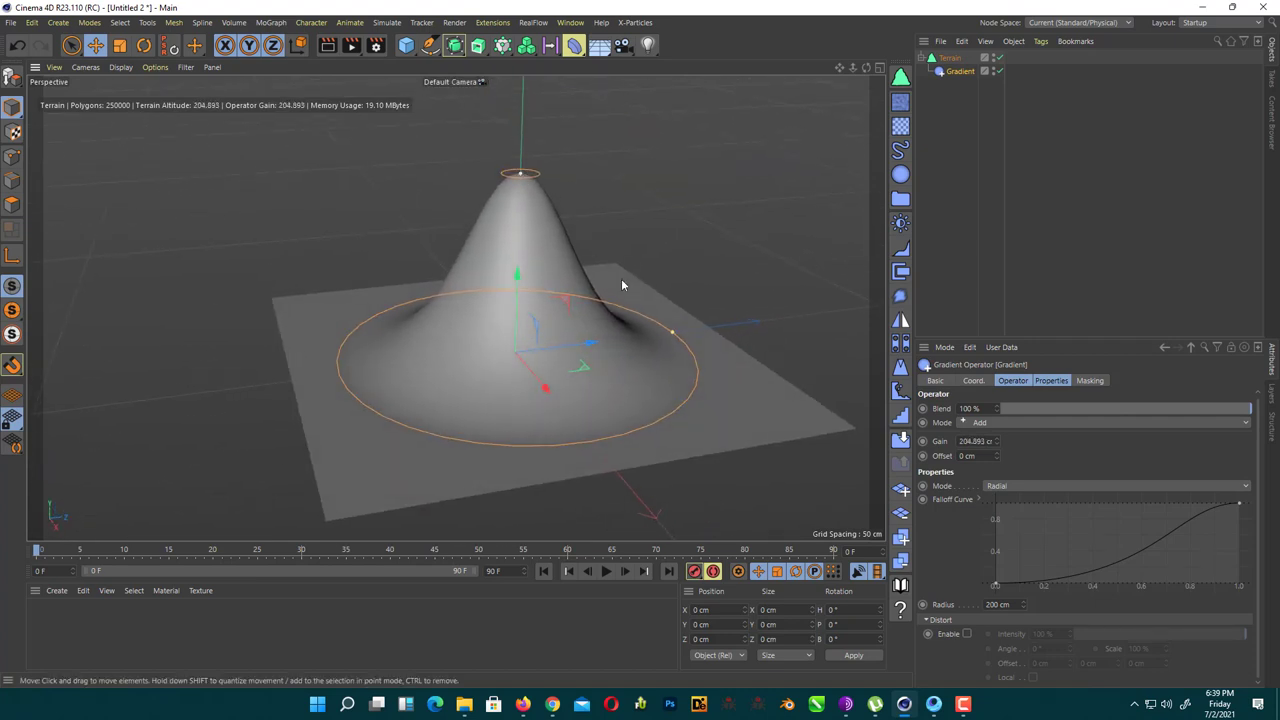
{"action": "left_click_drag", "start_coordinate": [667, 335], "coordinate": [656, 335]}
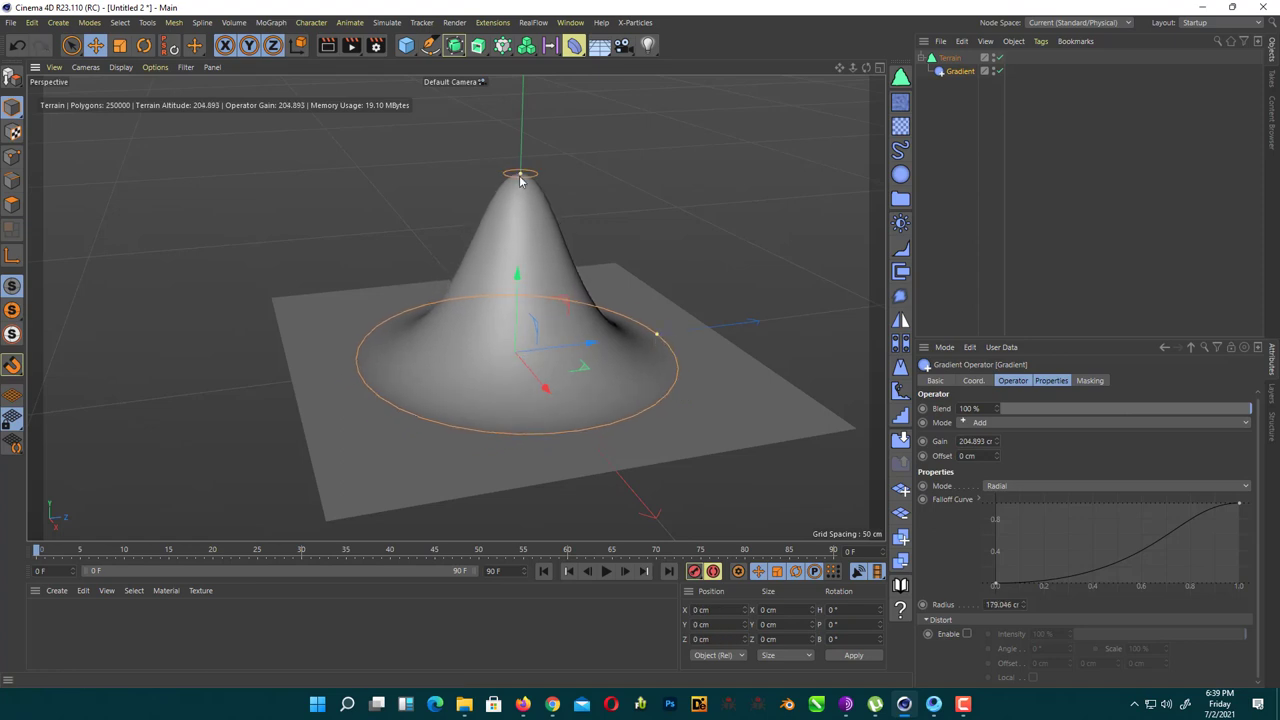
{"action": "left_click_drag", "start_coordinate": [519, 176], "coordinate": [522, 188]}
{"action": "left_click_drag", "start_coordinate": [479, 329], "coordinate": [489, 344], "text": "alt"}
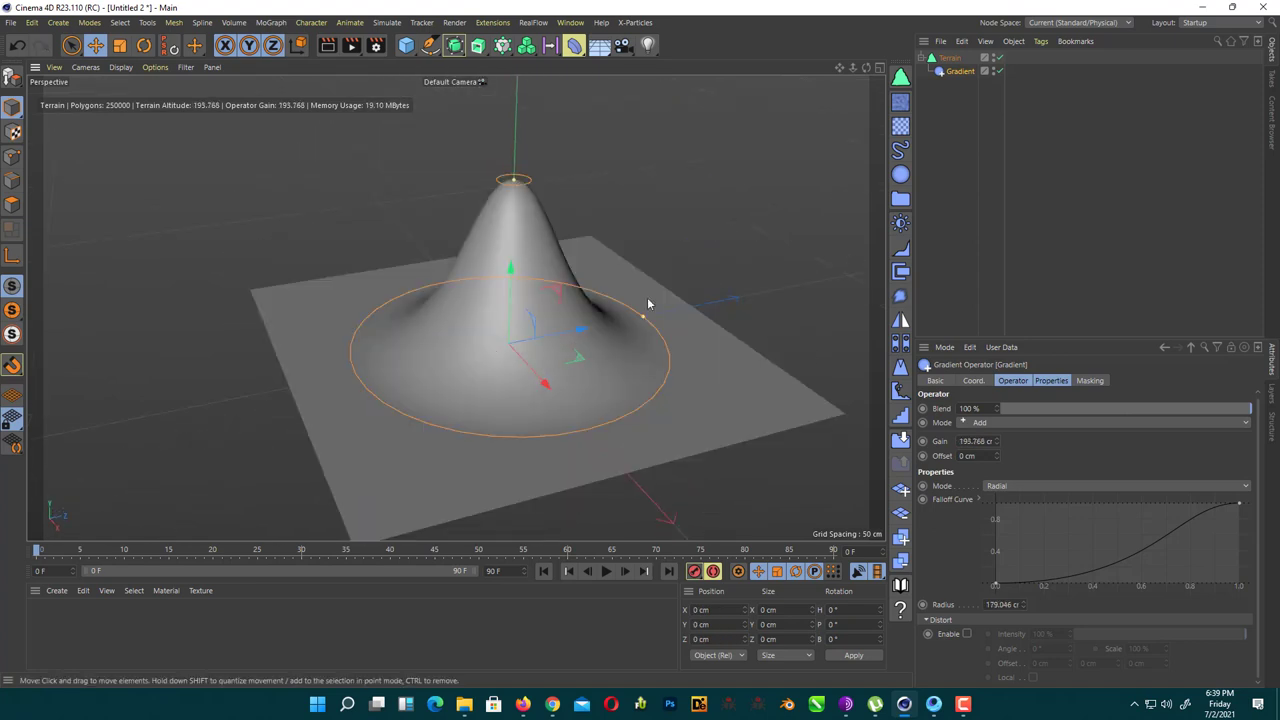
Add a Noise operator to the Terrain object alongside the Gradient
{"action": "left_click", "coordinate": [949, 58]}
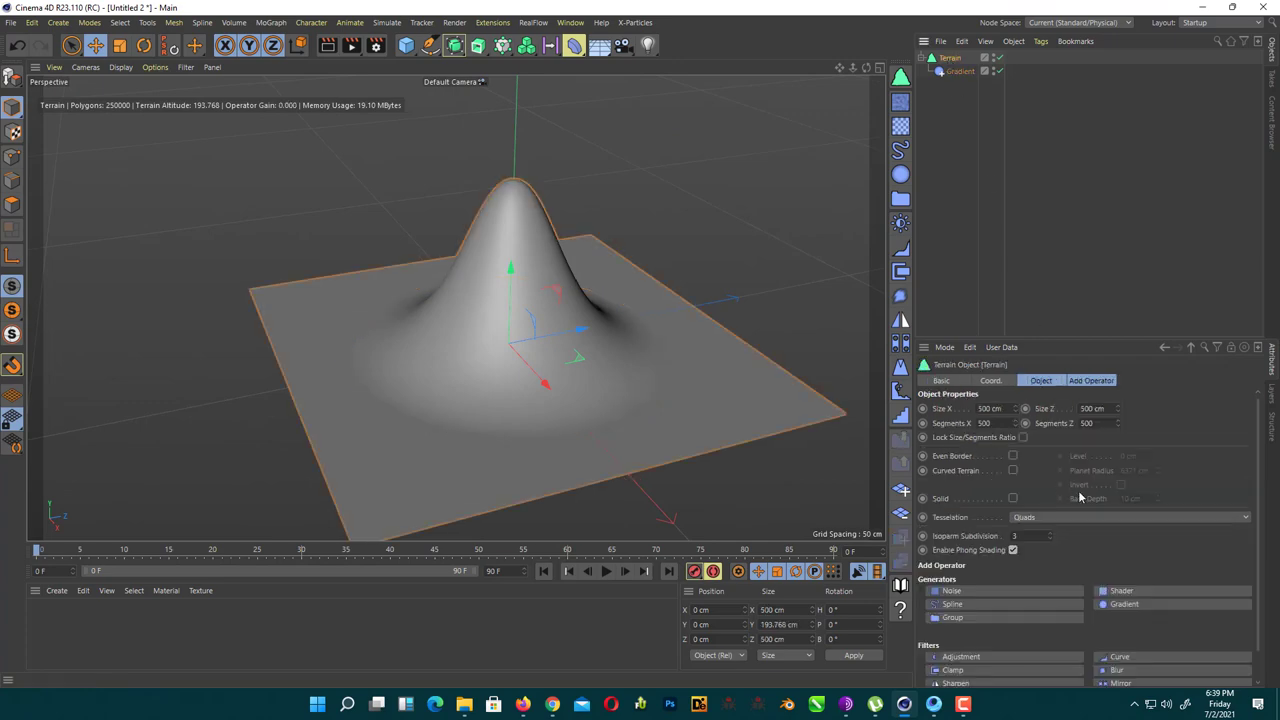
{"action": "left_click", "coordinate": [993, 589]}
{"action": "left_click_drag", "start_coordinate": [530, 330], "coordinate": [616, 413], "text": "alt"}
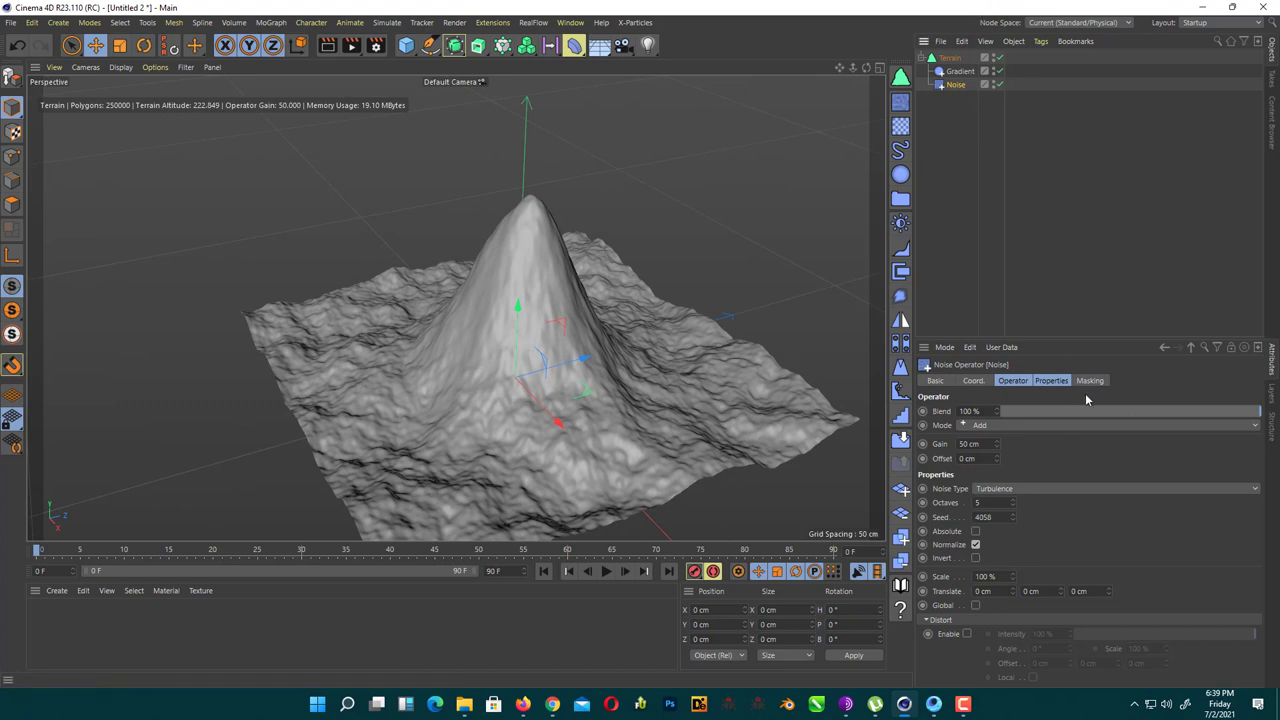
Set the Noise operator's noise type to Wavy Turbulence and check the terrain from several angles
{"action": "left_click", "coordinate": [1037, 489]}
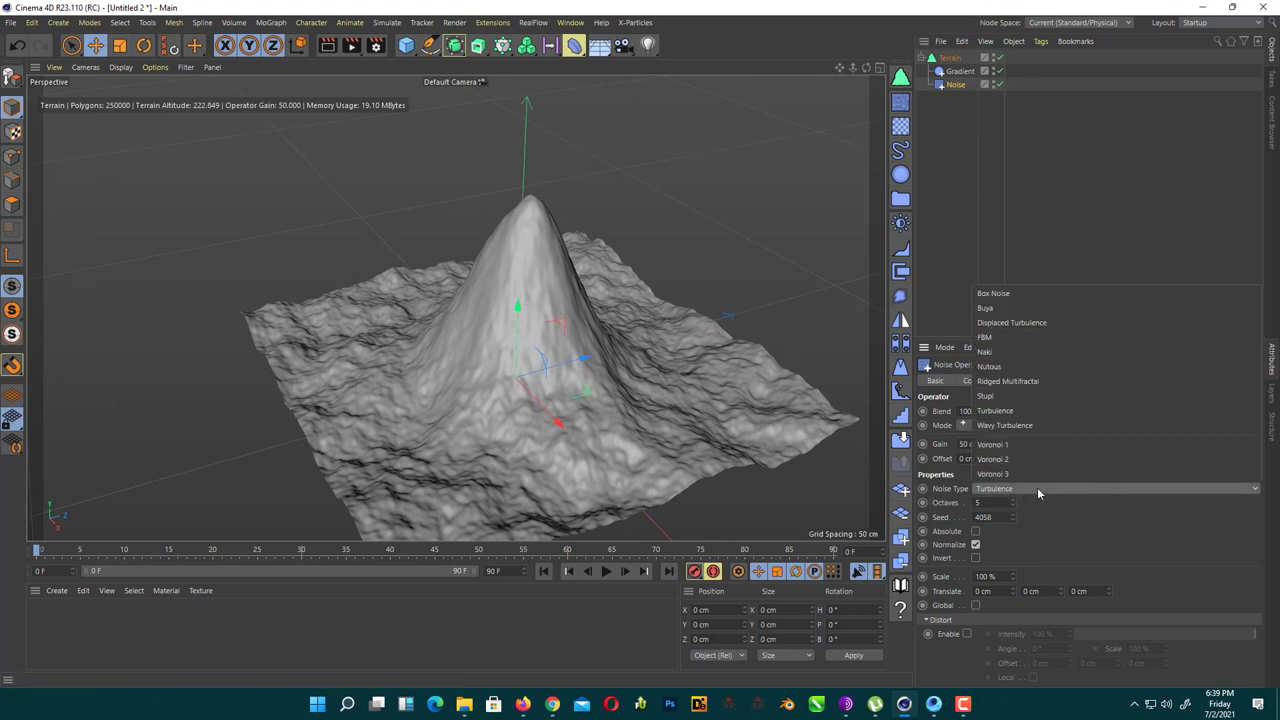
{"action": "left_click", "coordinate": [1060, 425]}
{"action": "left_click_drag", "start_coordinate": [641, 402], "coordinate": [562, 367], "text": "alt"}
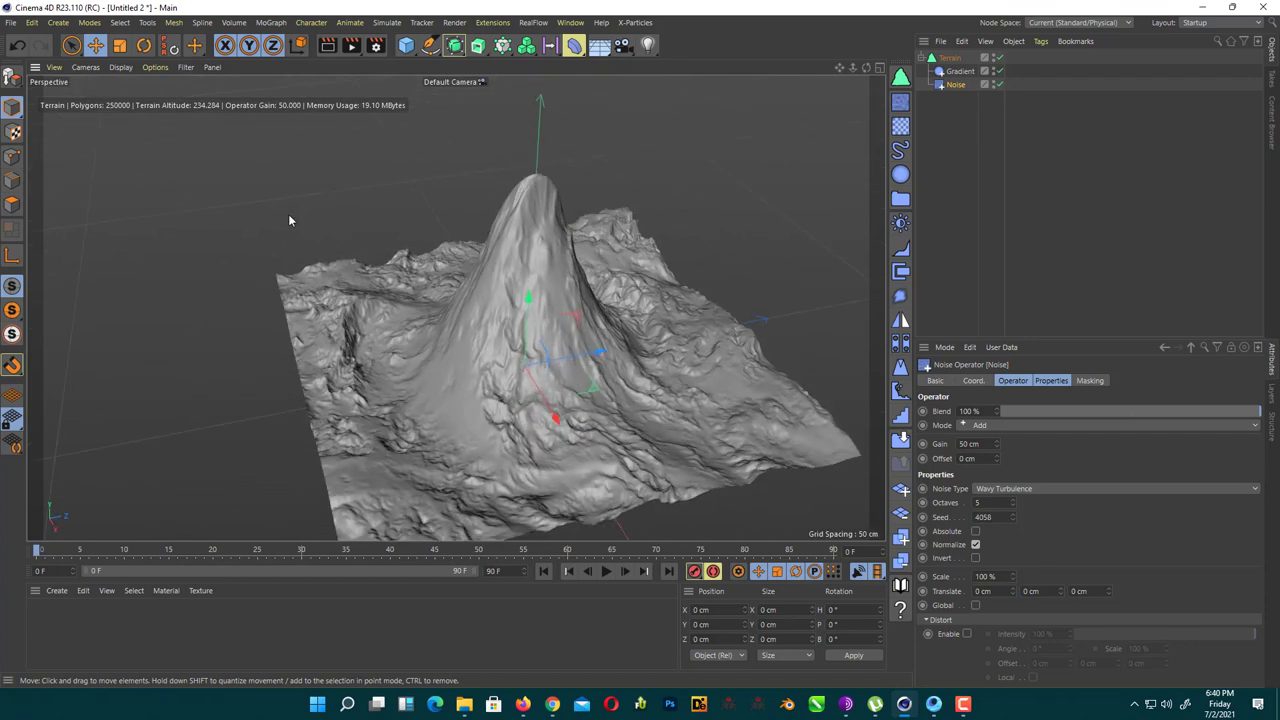
{"action": "left_click_drag", "start_coordinate": [521, 364], "coordinate": [566, 280], "text": "alt"}
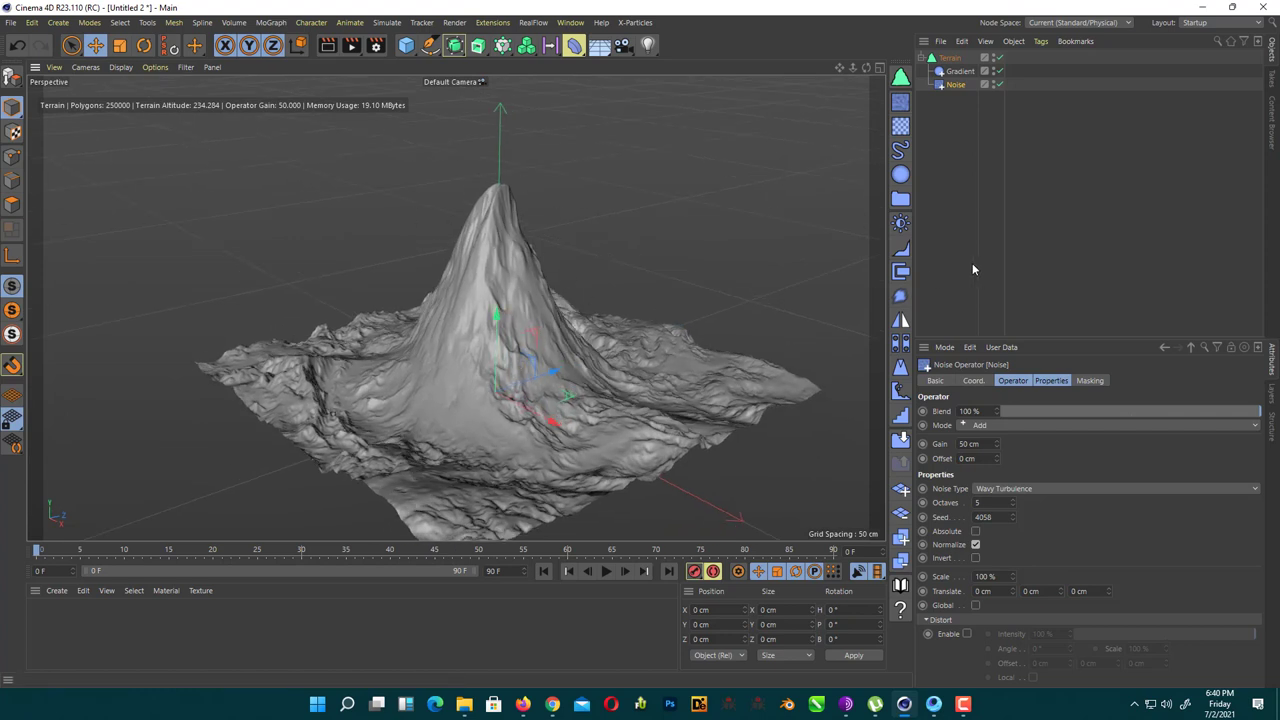
Enable altitude masking on the Noise operator with a minimum of 1 cm and a minimum soften of 5%
{"action": "left_click", "coordinate": [1090, 381]}
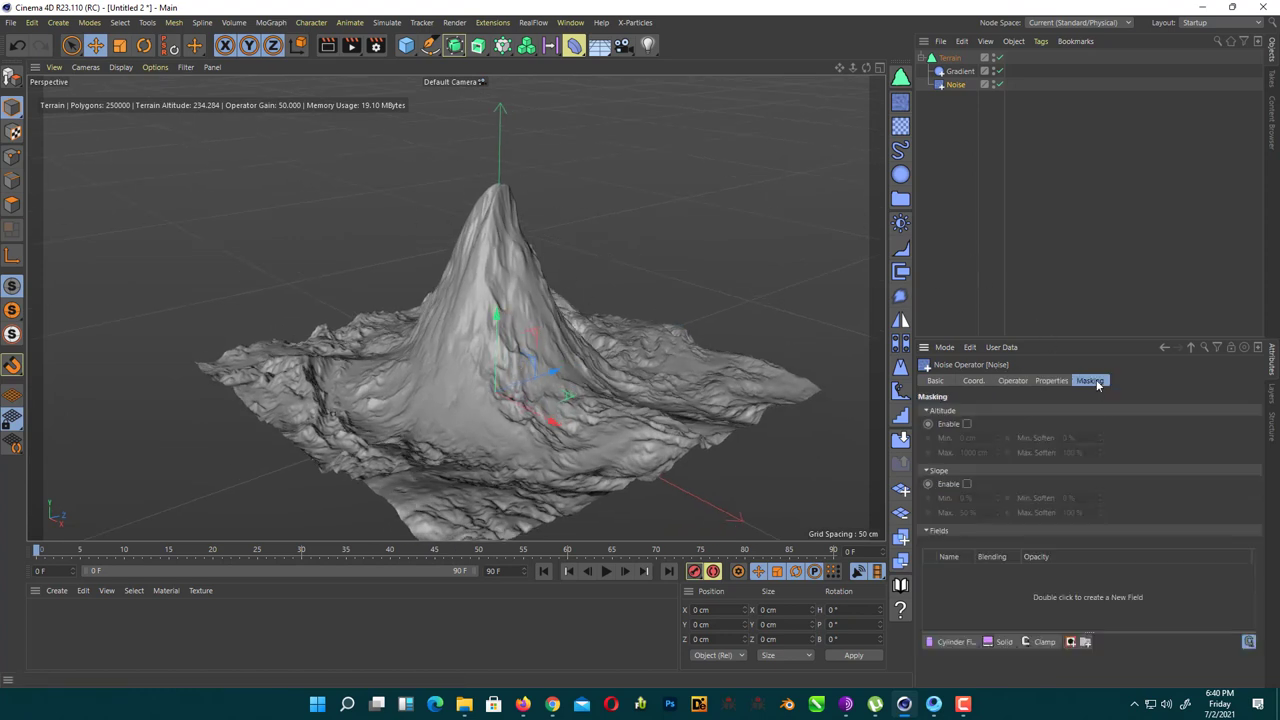
{"action": "left_click", "coordinate": [966, 424]}
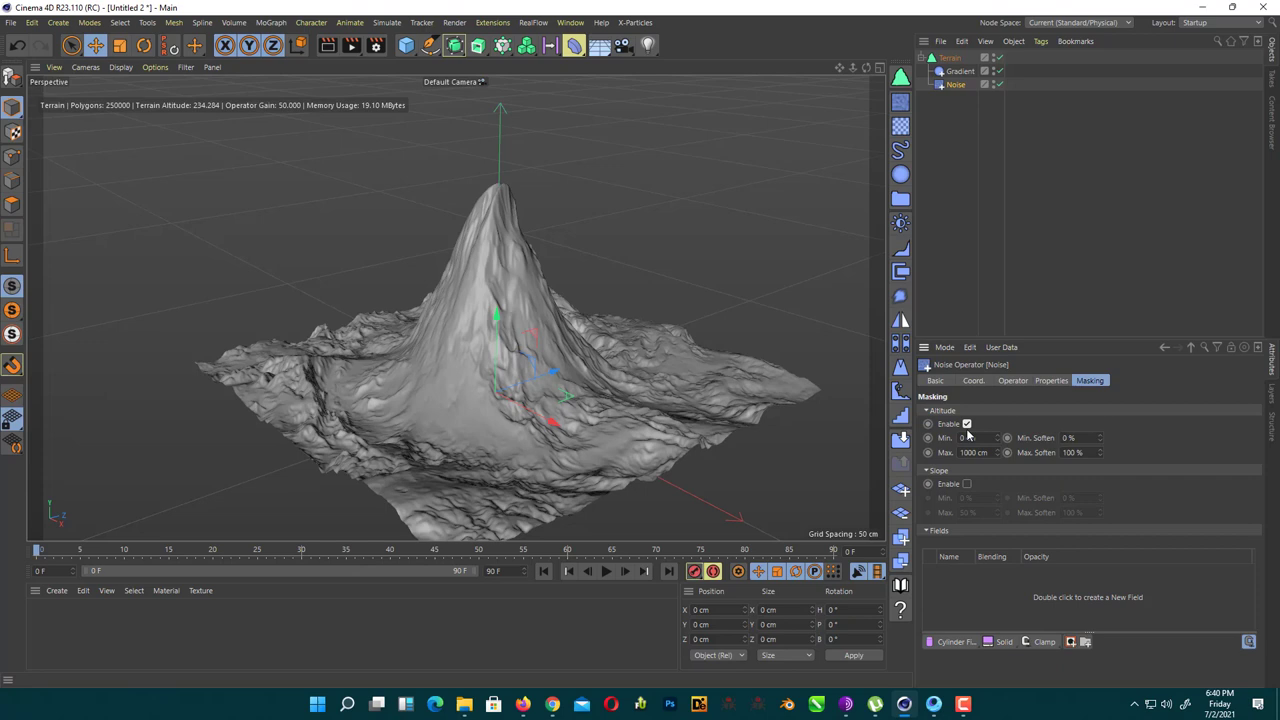
{"action": "left_click_drag", "start_coordinate": [997, 438], "coordinate": [999, 447]}
{"action": "left_click_drag", "start_coordinate": [1101, 438], "coordinate": [1101, 434]}
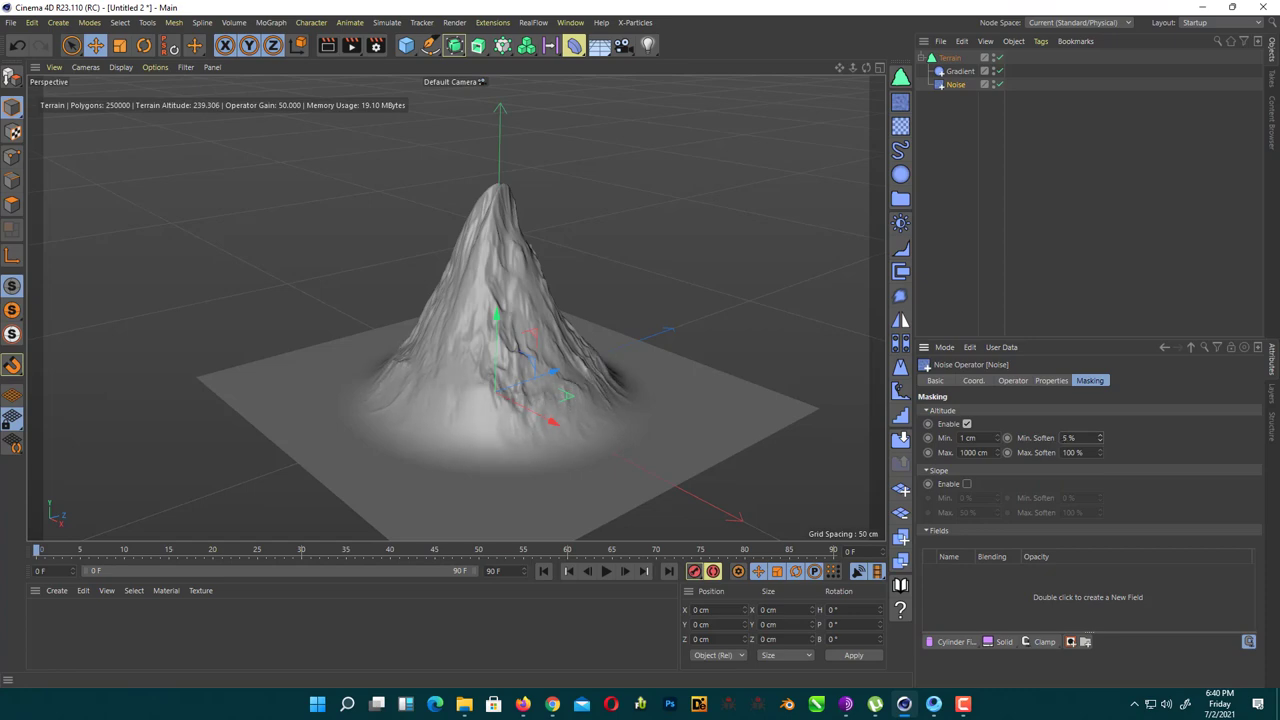
{"action": "left_click_drag", "start_coordinate": [255, 260], "coordinate": [562, 384], "text": "alt"}
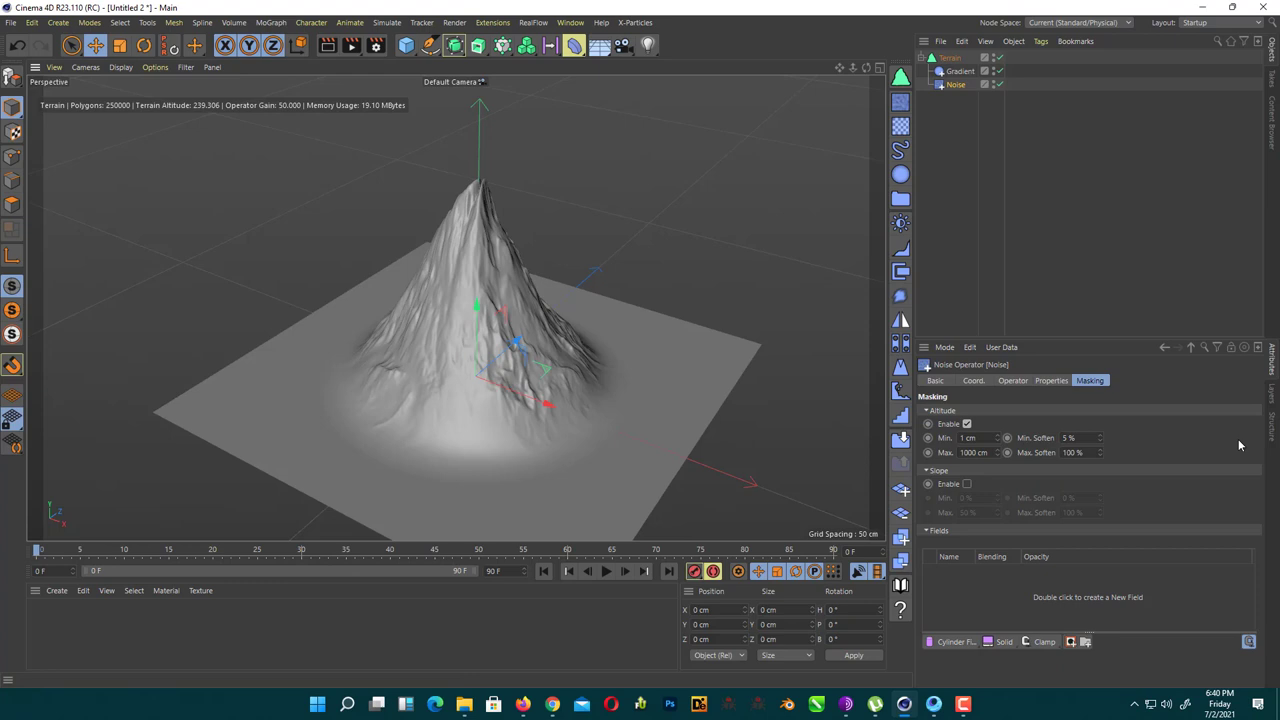
Change the Noise operator's seed to about 3975 and raise its octaves to about 10.6
{"action": "left_click", "coordinate": [1043, 380]}
{"action": "left_click", "coordinate": [1025, 380], "text": "shift"}
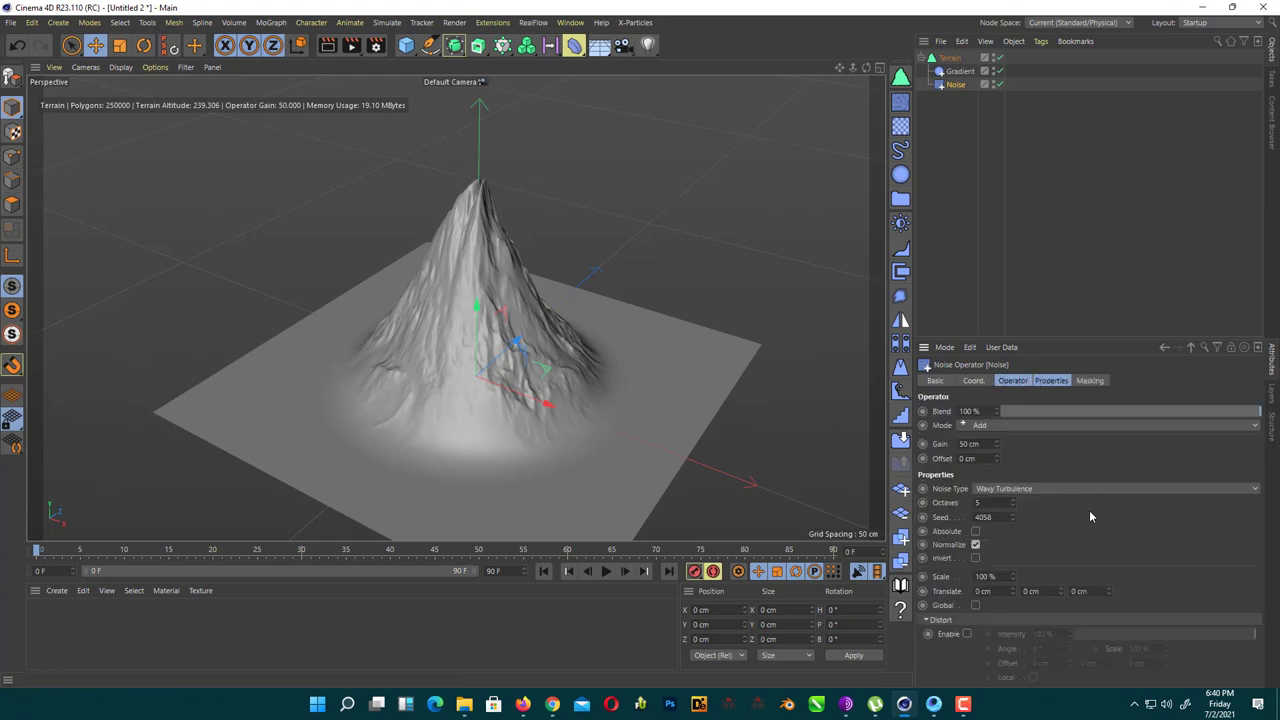
{"action": "left_click", "coordinate": [984, 517]}
{"action": "key", "text": "BackSpace"}
{"action": "type", "text": "3943"}
{"action": "key", "text": "Return"}
{"action": "left_click_drag", "start_coordinate": [1013, 517], "coordinate": [1013, 497]}
{"action": "left_click_drag", "start_coordinate": [600, 377], "coordinate": [640, 362], "text": "alt"}
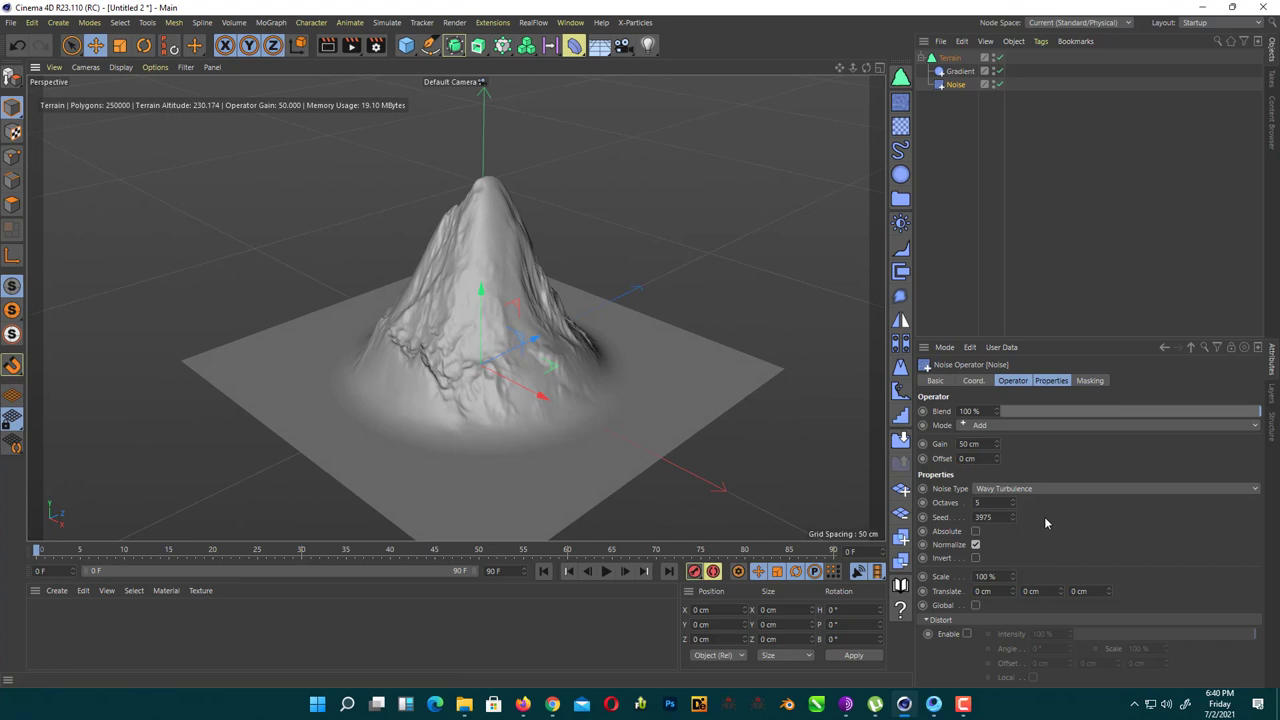
{"action": "left_click_drag", "start_coordinate": [1013, 502], "coordinate": [1011, 522]}
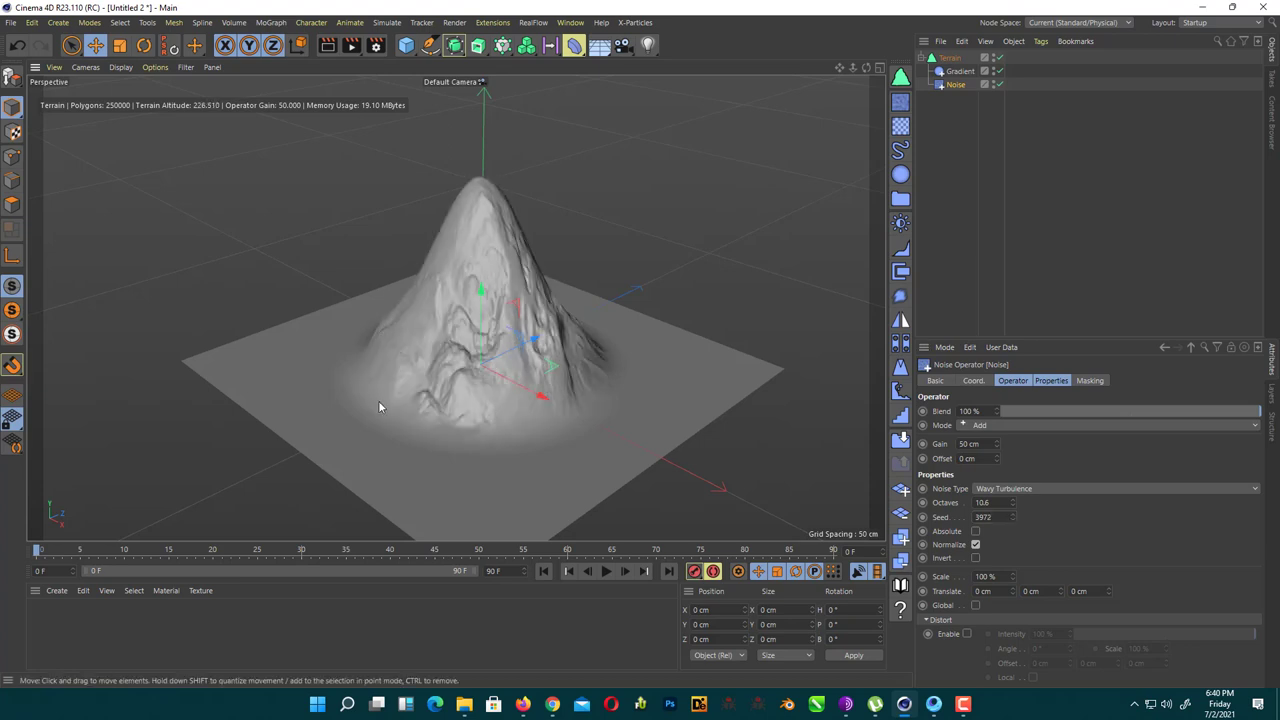
Compare neighbouring seed values for the Noise operator and set the seed to 3973
{"action": "left_click_drag", "start_coordinate": [378, 406], "coordinate": [292, 430], "text": "alt"}
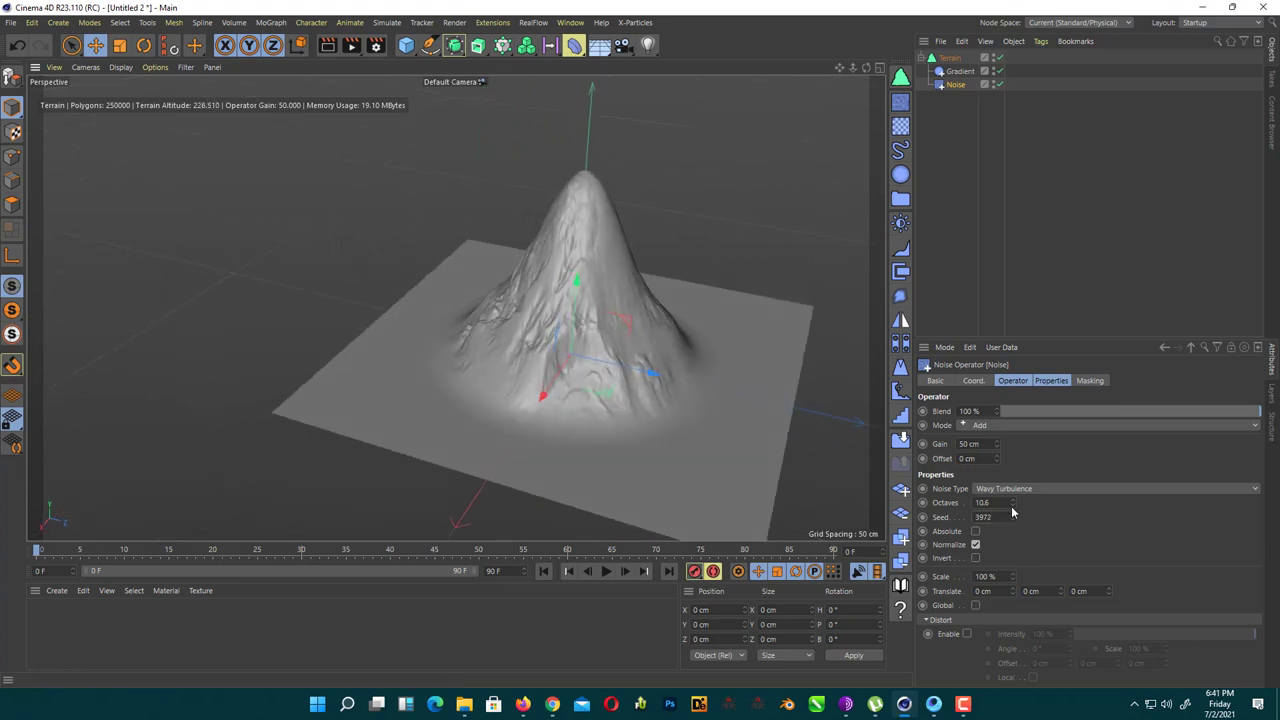
{"action": "left_click", "coordinate": [1012, 513]}
{"action": "left_click", "coordinate": [1012, 513]}
{"action": "left_click", "coordinate": [1013, 520]}
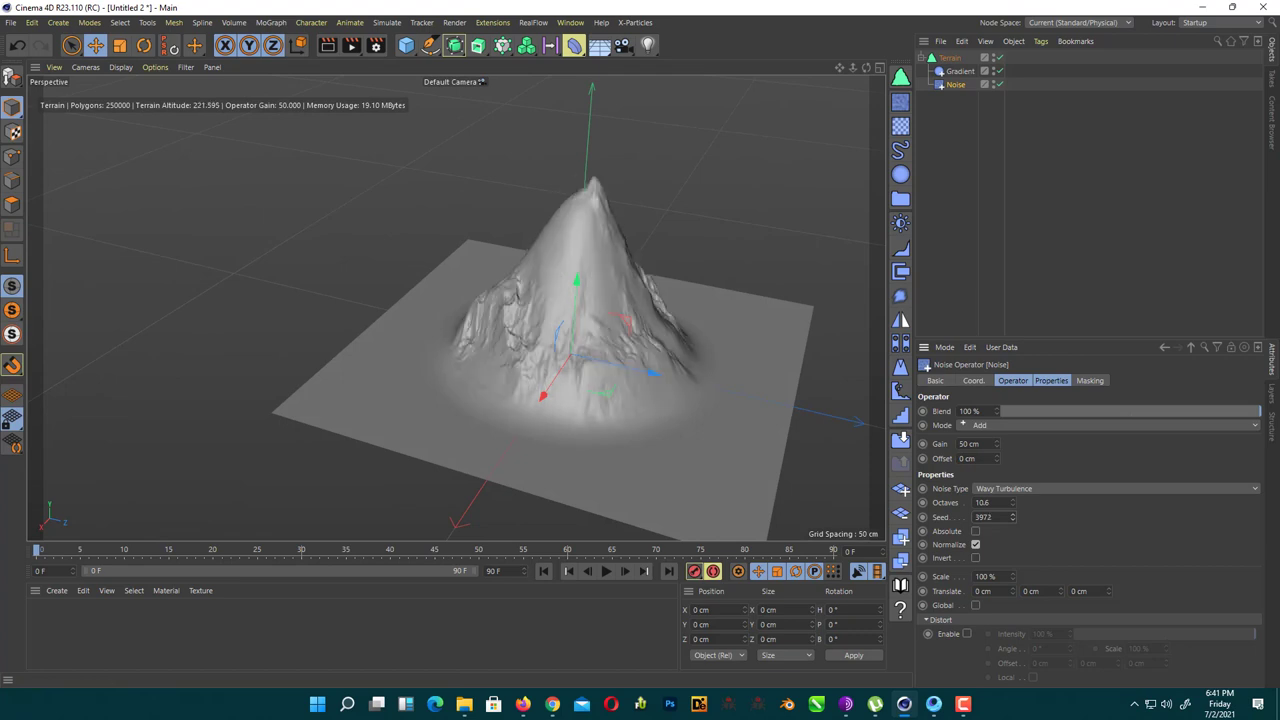
{"action": "left_click", "coordinate": [1013, 520]}
{"action": "left_click", "coordinate": [1012, 513]}
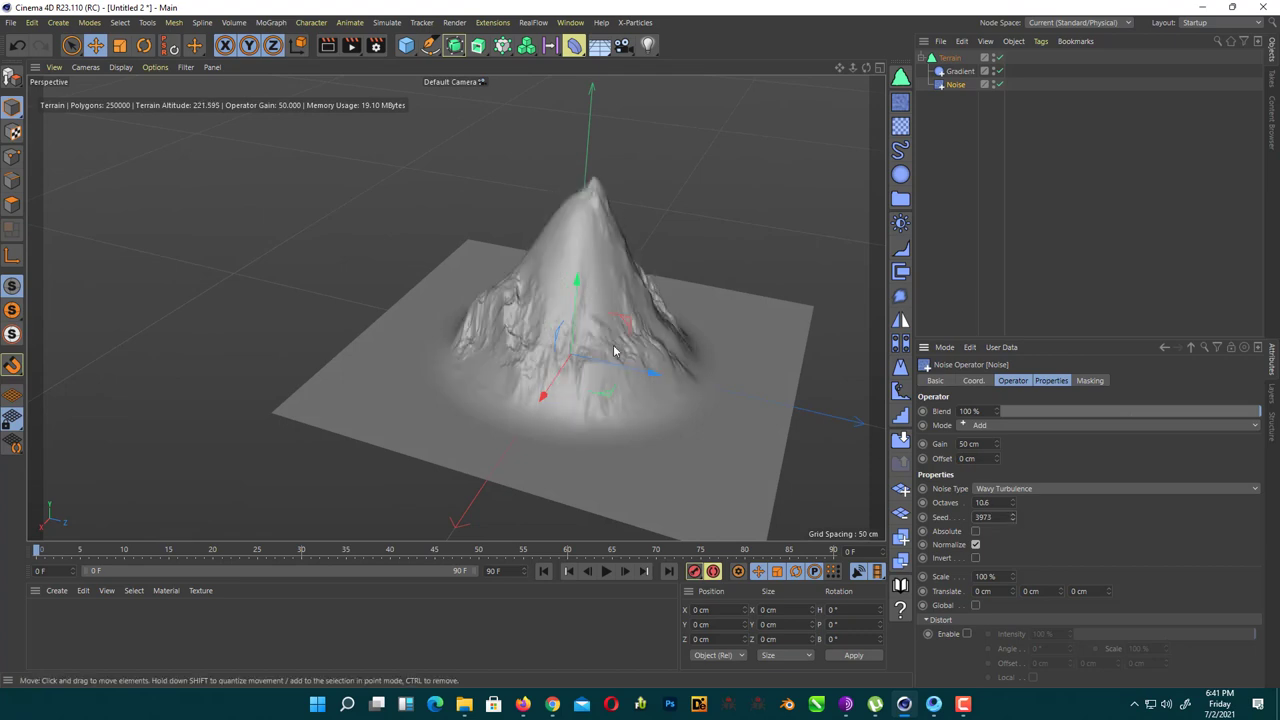
{"action": "left_click_drag", "start_coordinate": [614, 349], "coordinate": [720, 357], "text": "alt"}
Rename the Noise operator as "Volcano noise"
{"action": "double_click", "coordinate": [956, 85]}
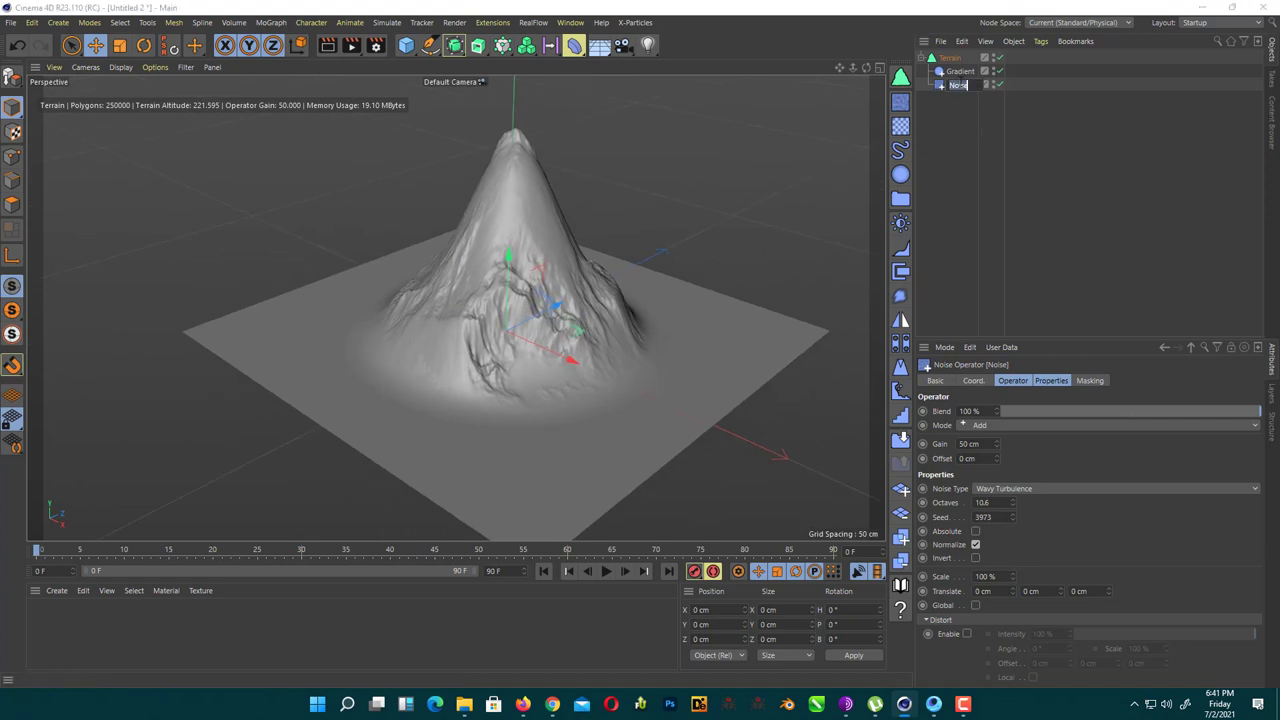
{"action": "type", "text": "Volcano noise"}
{"action": "key", "text": "Return"}
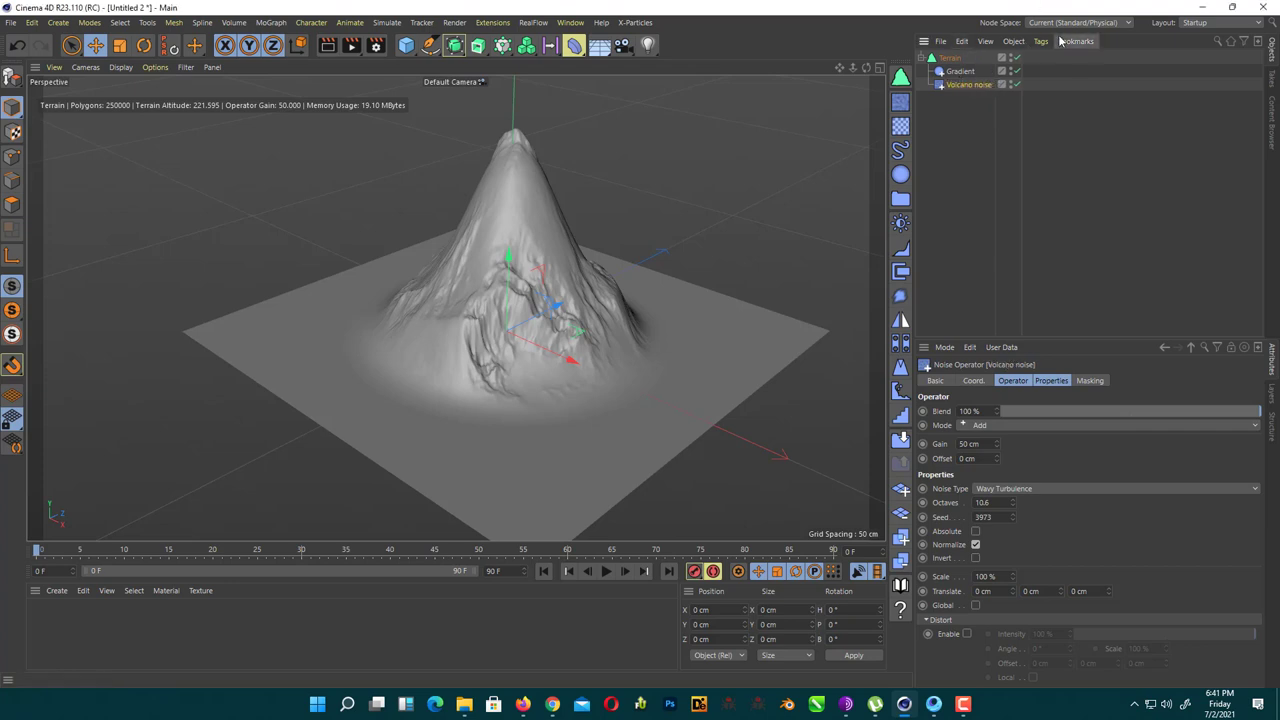
Add a second Noise operator to the Terrain object and rename it "Base Noise"
{"action": "left_click", "coordinate": [949, 57]}
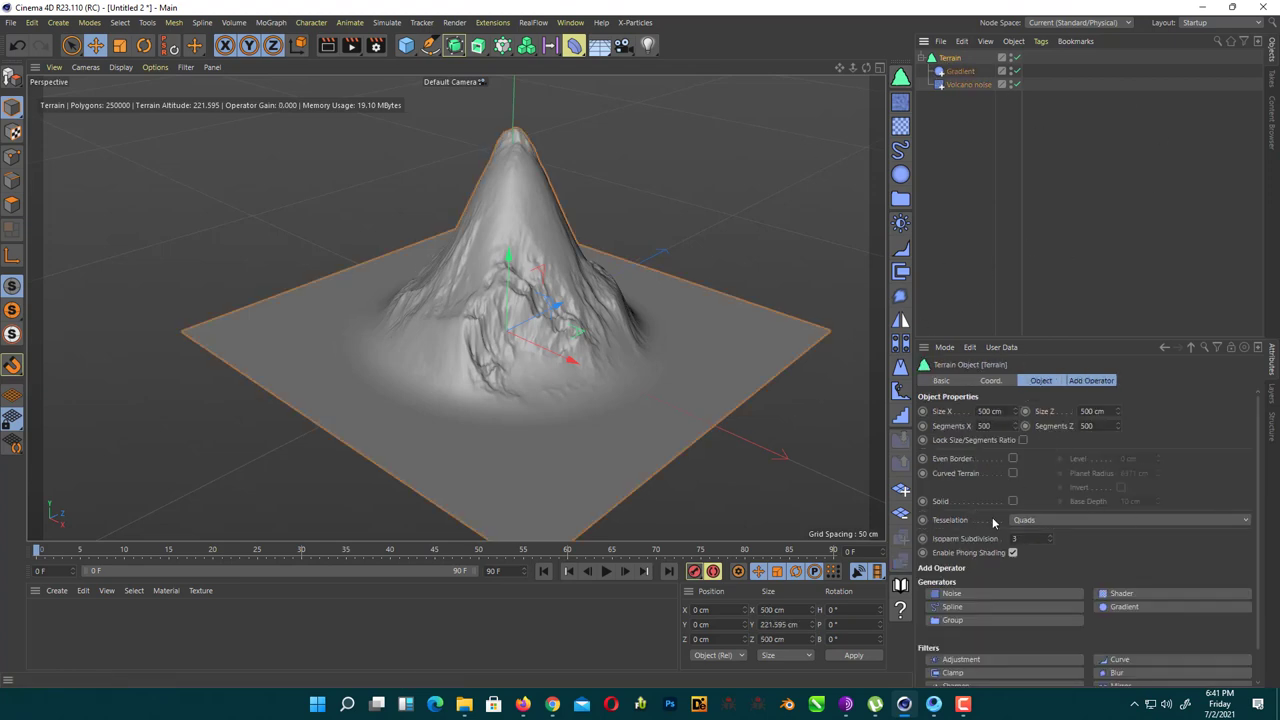
{"action": "left_click", "coordinate": [952, 594]}
{"action": "mouse_move", "coordinate": [515, 348]}
{"action": "left_mouse_down", "text": "alt"}
{"action": "mouse_move", "coordinate": [520, 430]}
{"action": "mouse_move", "coordinate": [533, 297]}
{"action": "mouse_move", "coordinate": [520, 410]}
{"action": "mouse_move", "coordinate": [512, 337]}
{"action": "left_mouse_up", "text": "alt"}
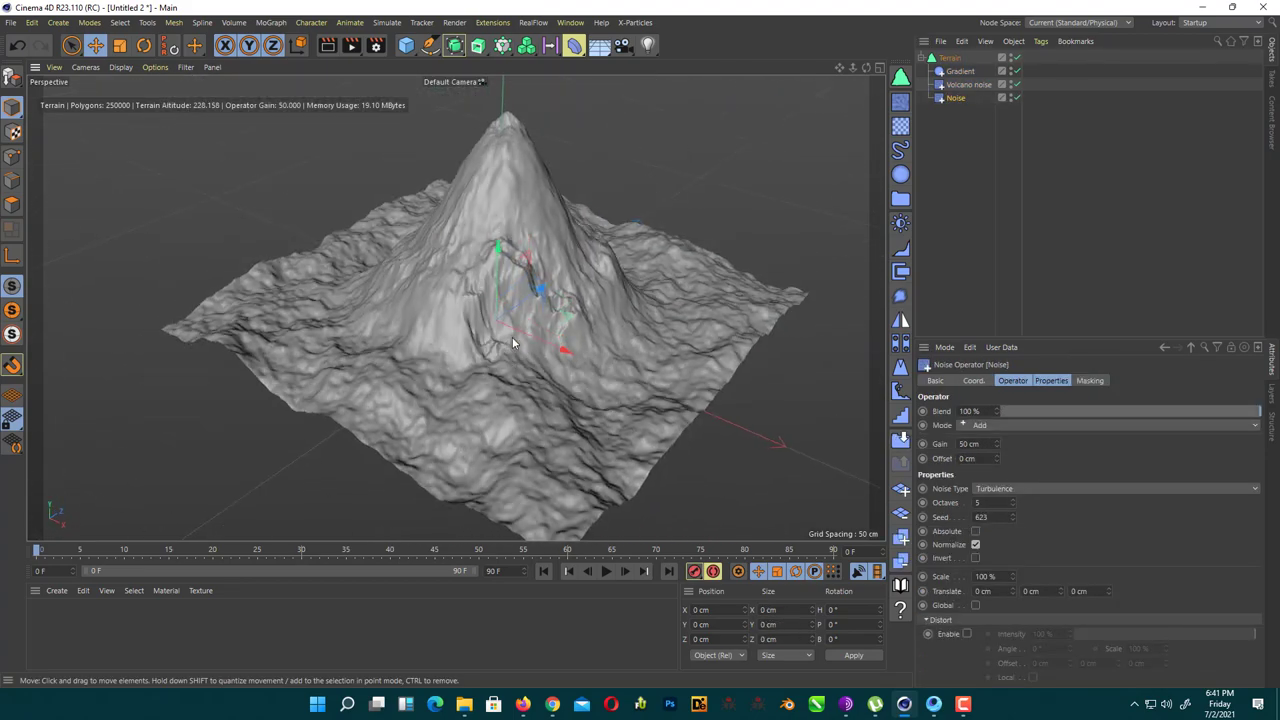
{"action": "left_click_drag", "start_coordinate": [788, 318], "coordinate": [689, 201], "text": "alt"}
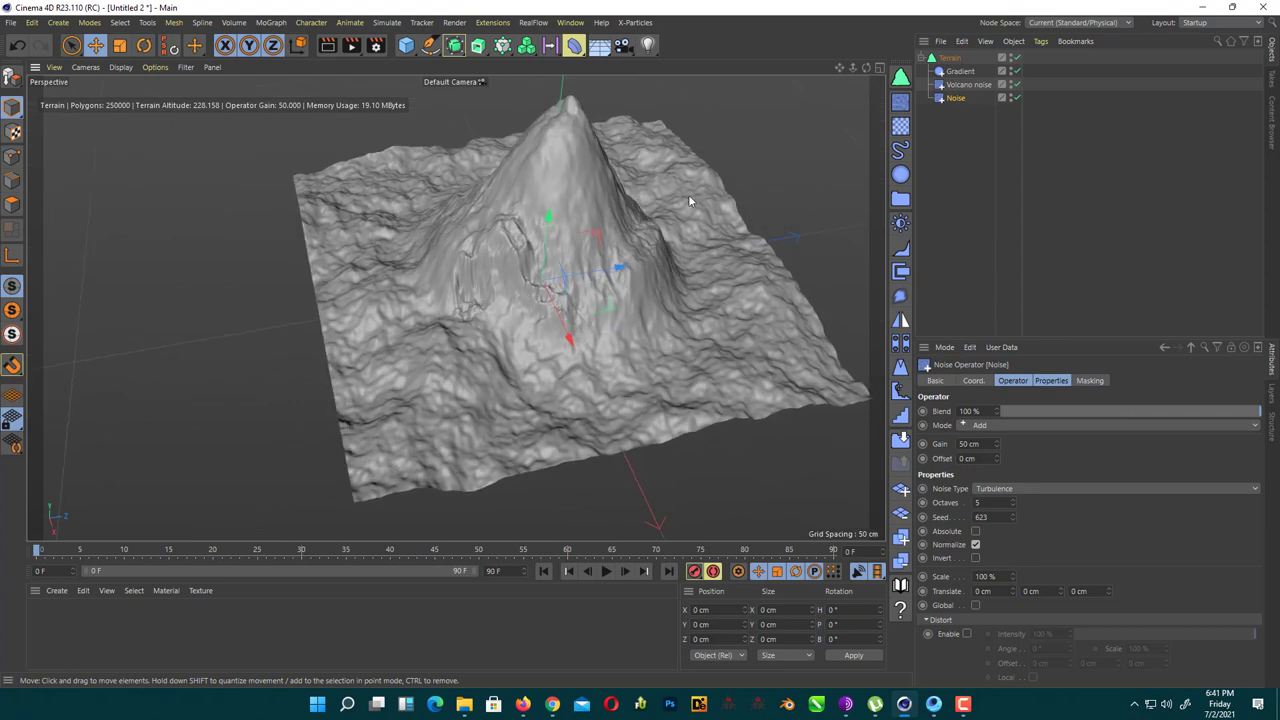
{"action": "double_click", "coordinate": [955, 99]}
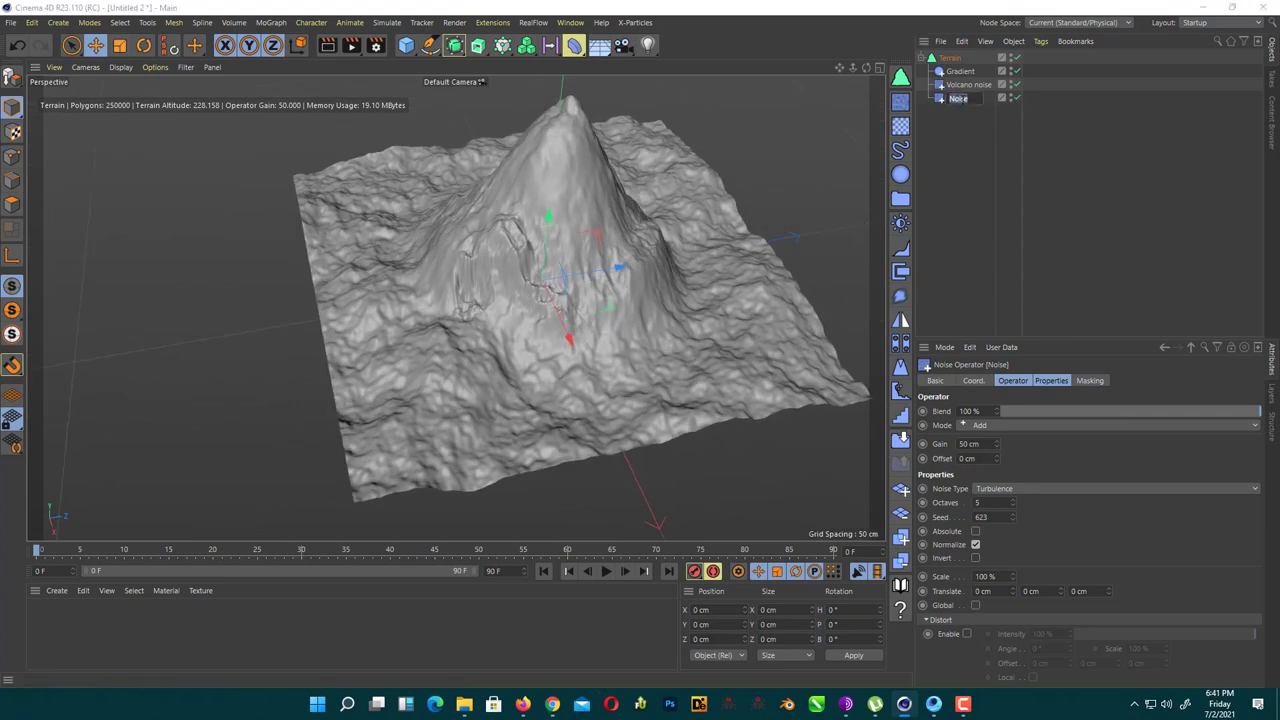
{"action": "type", "text": "Bsa"}
{"action": "key", "text": "Return"}
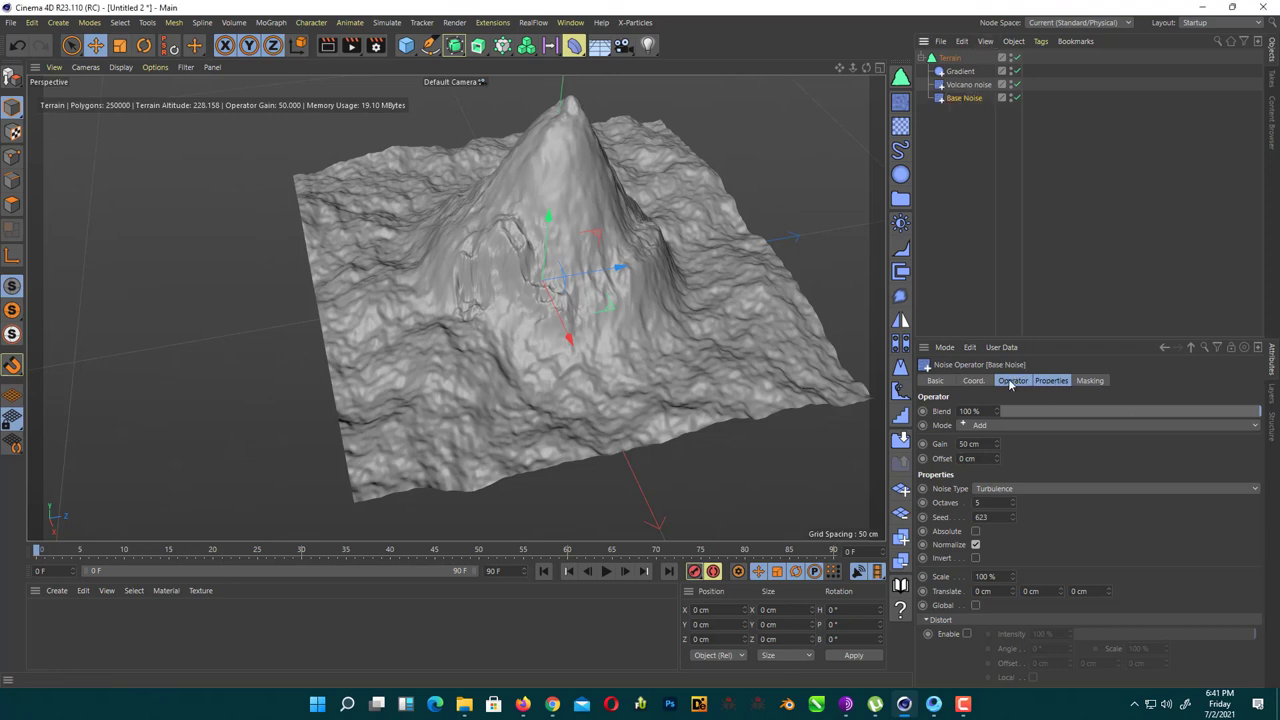
Set the Base Noise operator to the Wavy Turbulence type with a scale of 60%
{"action": "left_click", "coordinate": [1010, 490]}
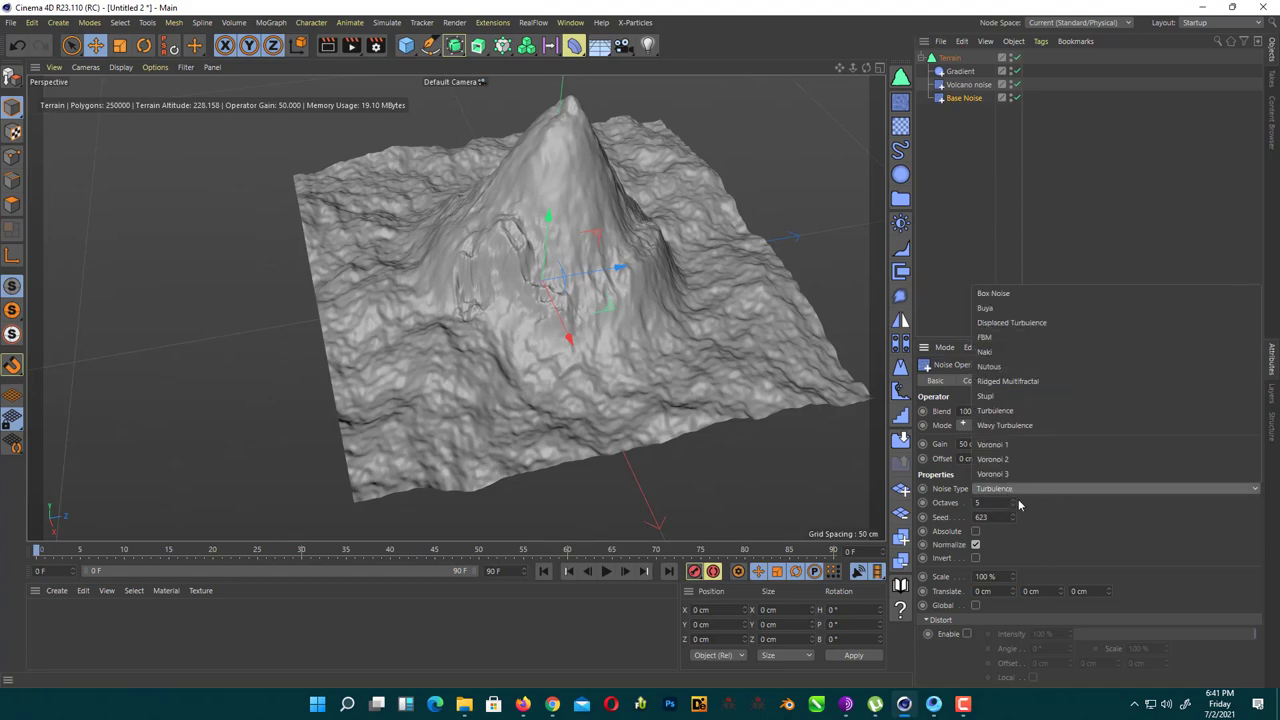
{"action": "left_click", "coordinate": [1012, 426]}
{"action": "left_click_drag", "start_coordinate": [555, 372], "coordinate": [600, 380], "text": "alt"}
{"action": "left_click", "coordinate": [985, 576]}
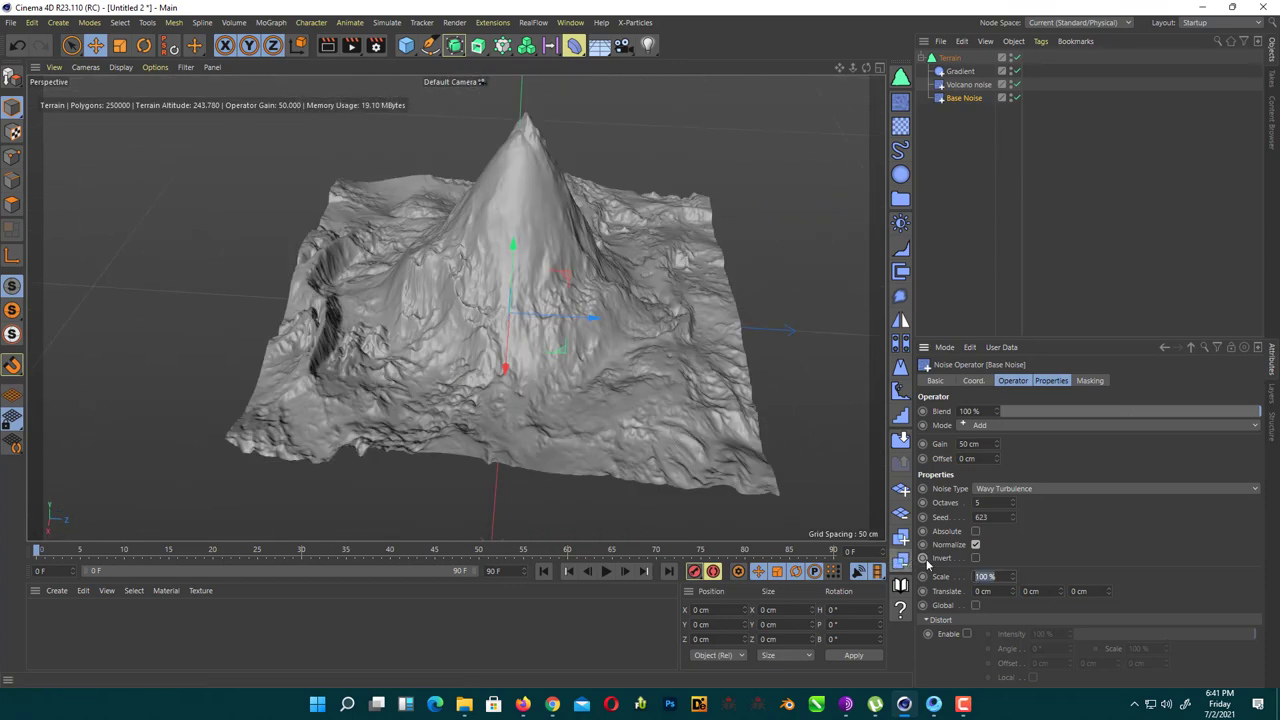
{"action": "type", "text": "6"}
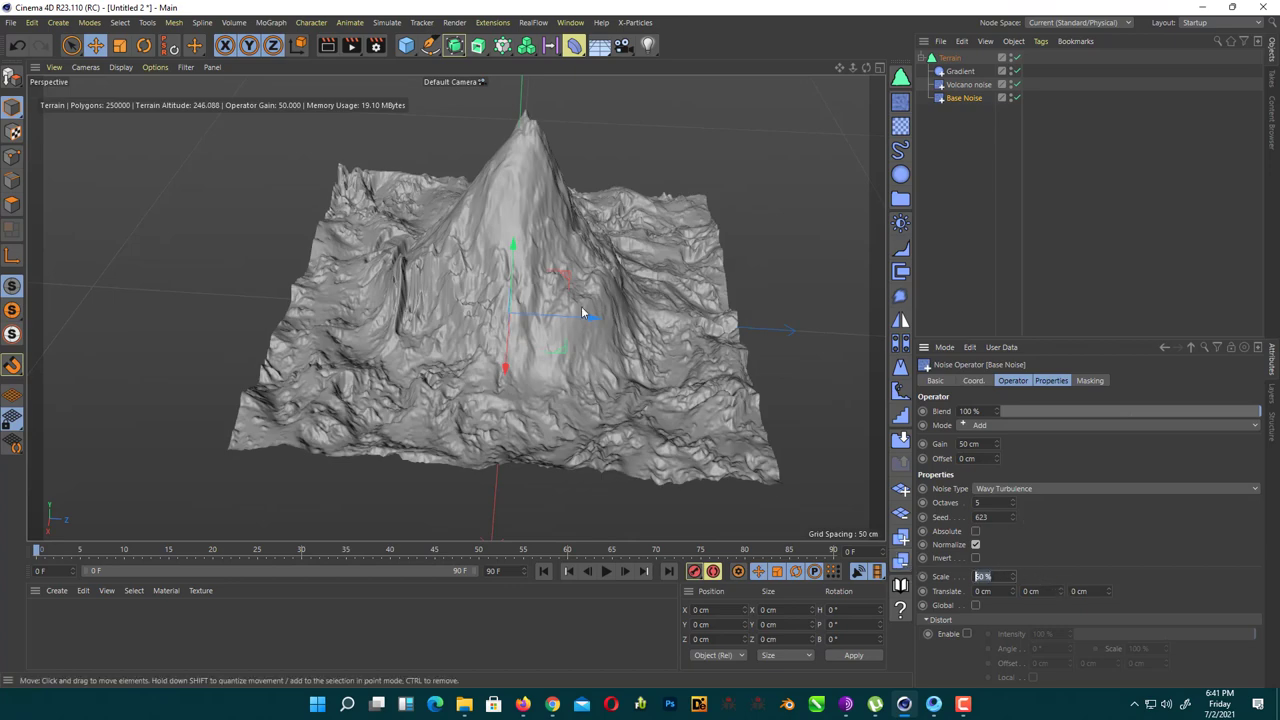
{"action": "left_click_drag", "start_coordinate": [590, 315], "coordinate": [794, 453], "text": "alt"}
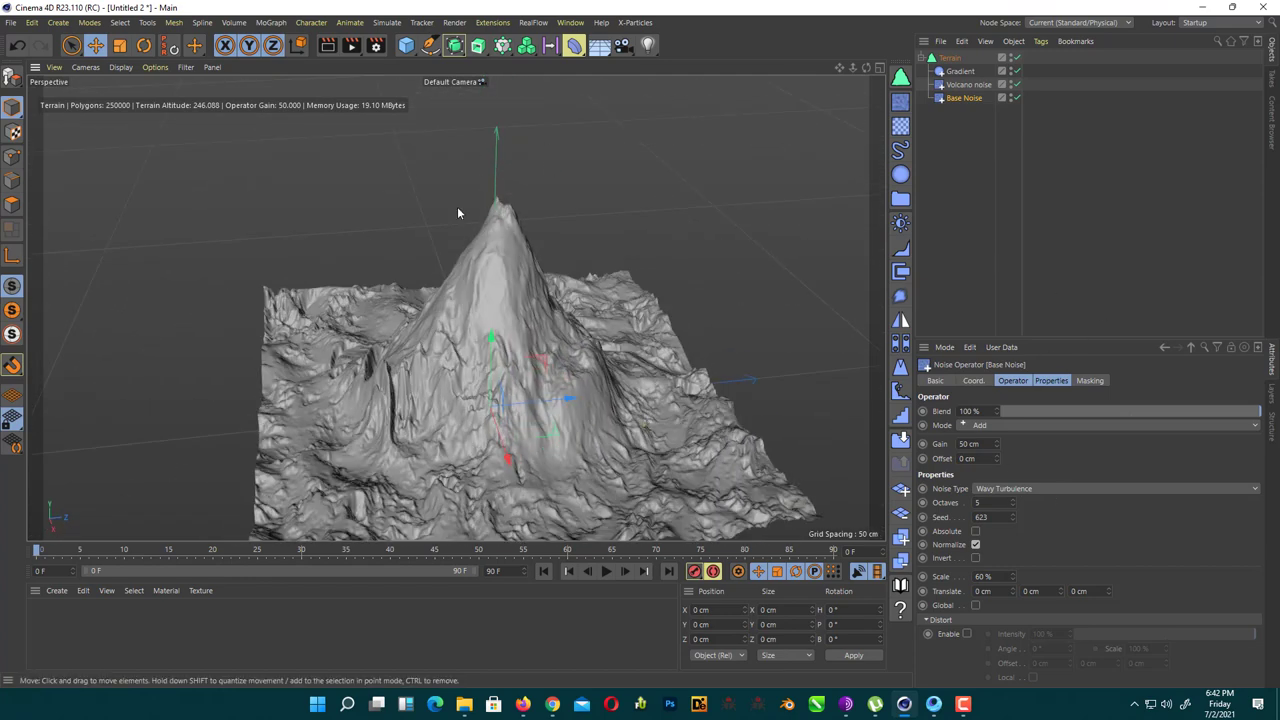
Mask Base Noise with a Cylinder Field, raised to about 42 cm in Y and widened around the volcano
{"action": "left_click", "coordinate": [1051, 380]}
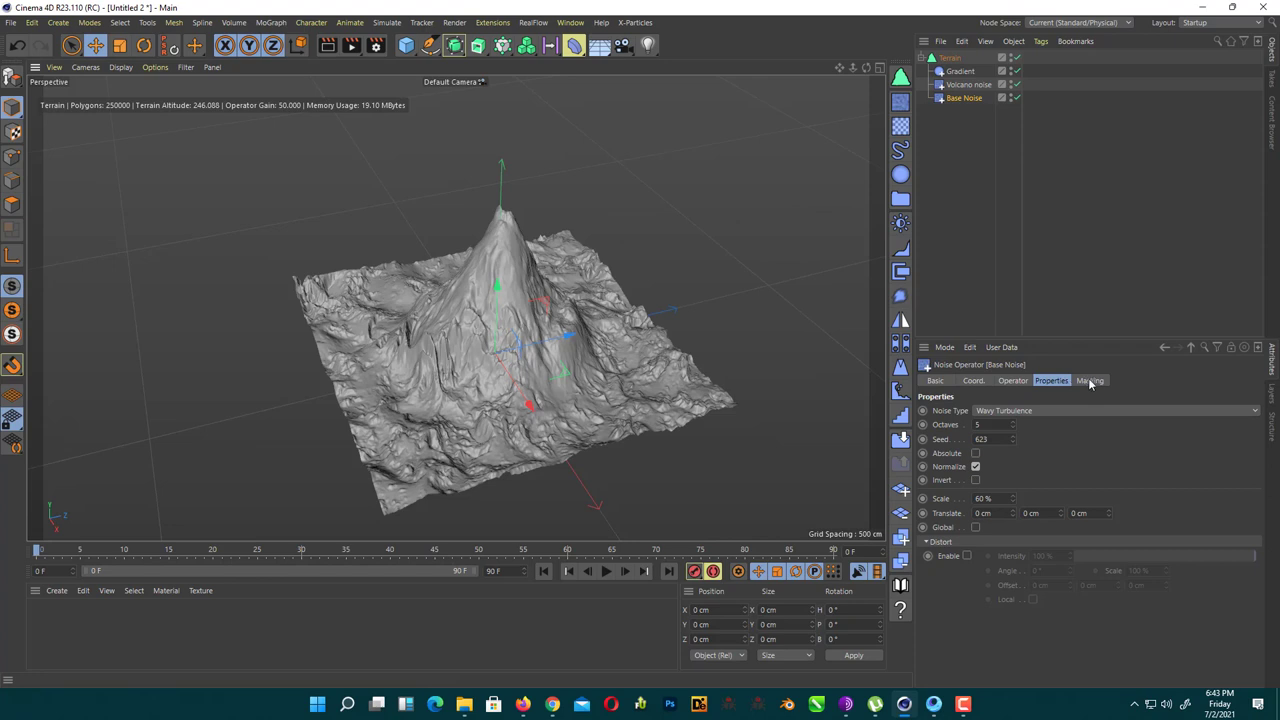
{"action": "left_click", "coordinate": [1089, 381]}
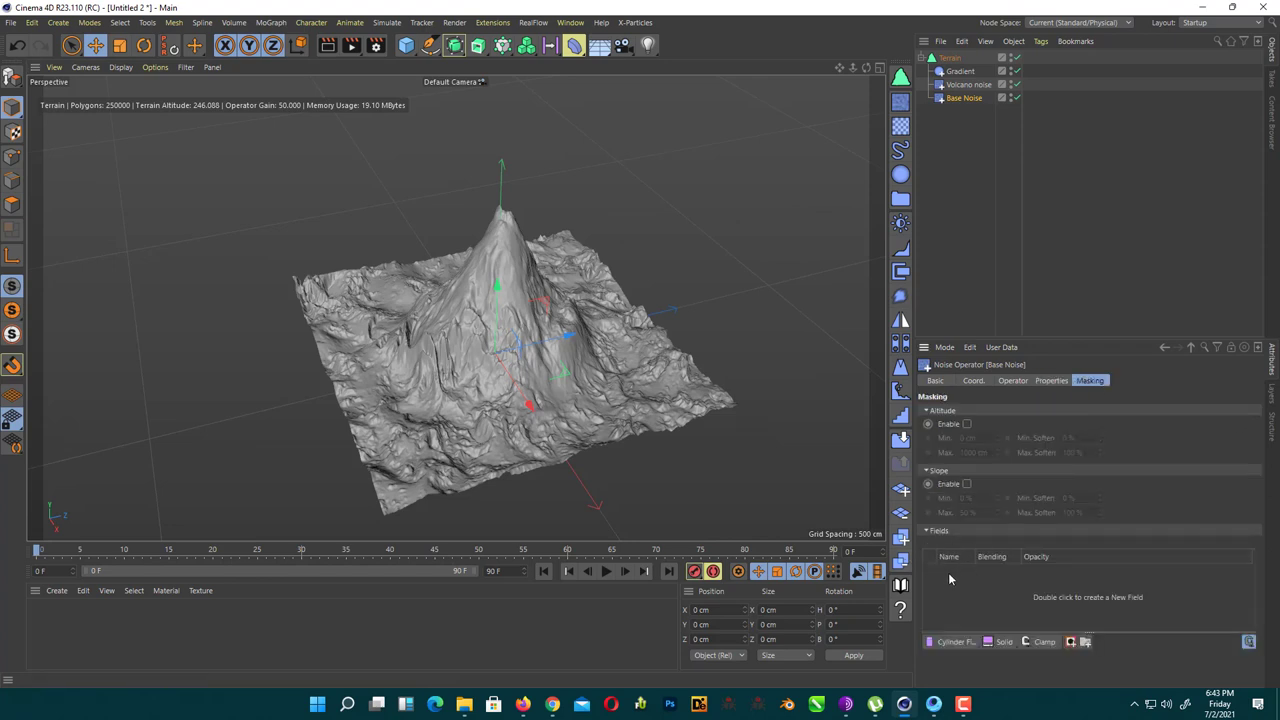
{"action": "left_click", "coordinate": [935, 642]}
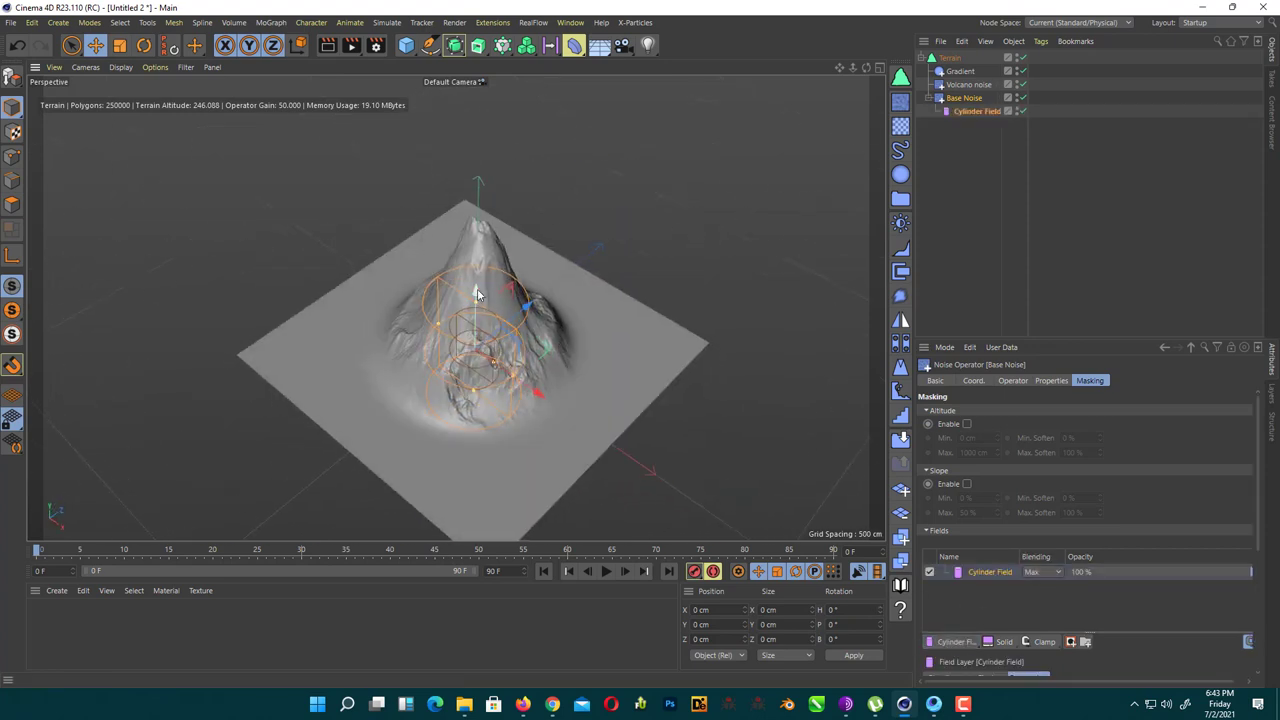
{"action": "left_click_drag", "start_coordinate": [474, 301], "coordinate": [475, 272]}
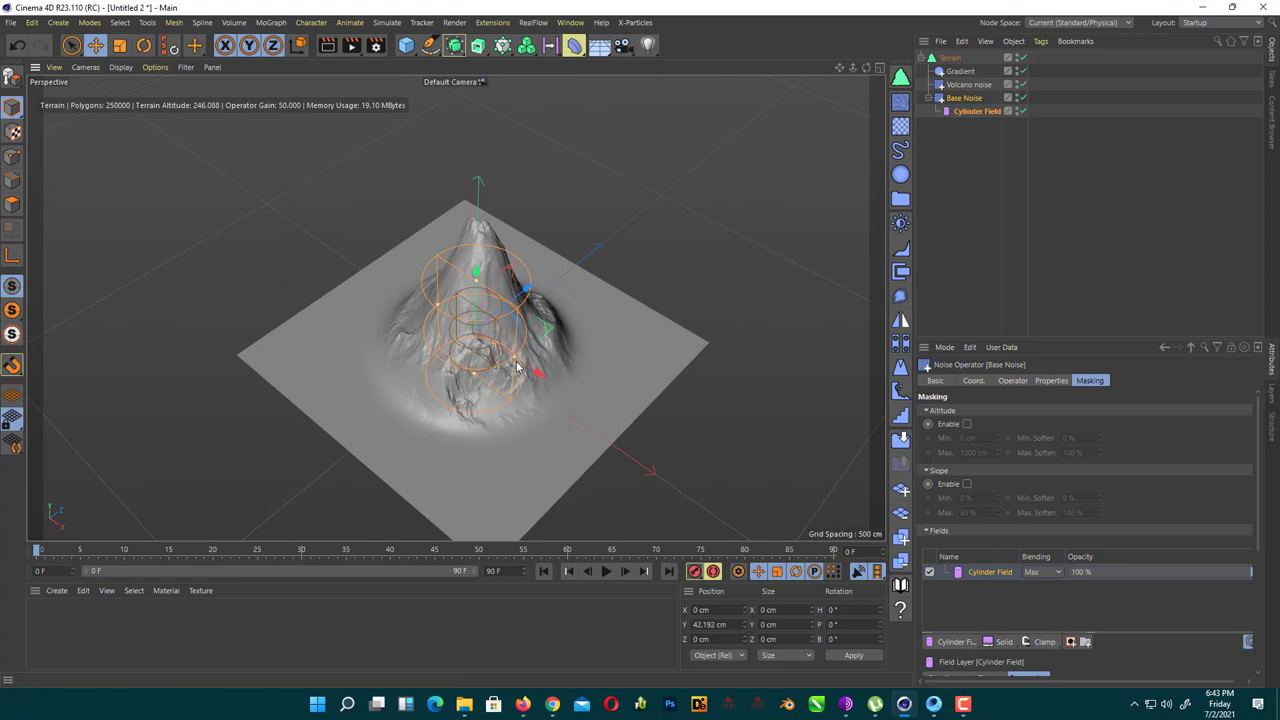
{"action": "left_click_drag", "start_coordinate": [517, 367], "coordinate": [557, 383]}
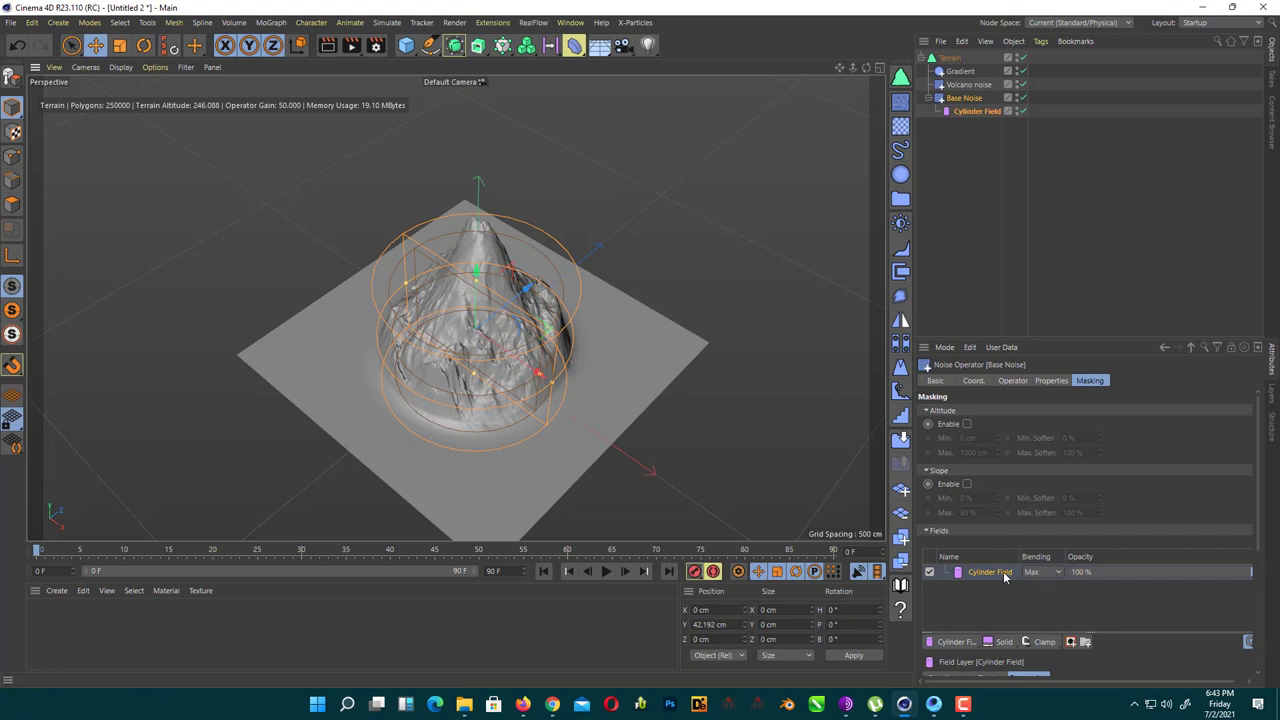
Invert the Cylinder Field's remapping so Base Noise affects only the ground outside the volcano
{"action": "scroll", "coordinate": [1035, 606], "scroll_direction": "down", "scroll_amount": 2}
{"action": "scroll", "coordinate": [1090, 586], "scroll_direction": "down", "scroll_amount": 2}
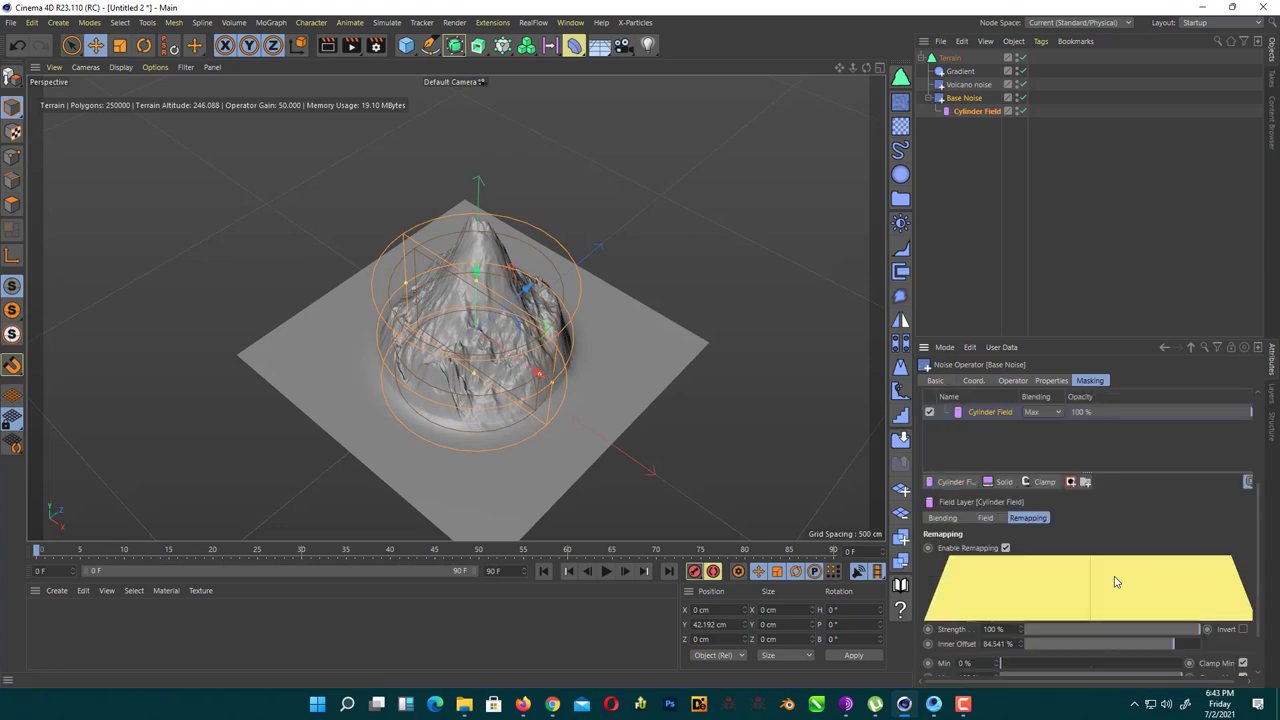
{"action": "left_click", "coordinate": [1243, 631]}
{"action": "left_click_drag", "start_coordinate": [400, 380], "coordinate": [527, 451], "text": "alt"}
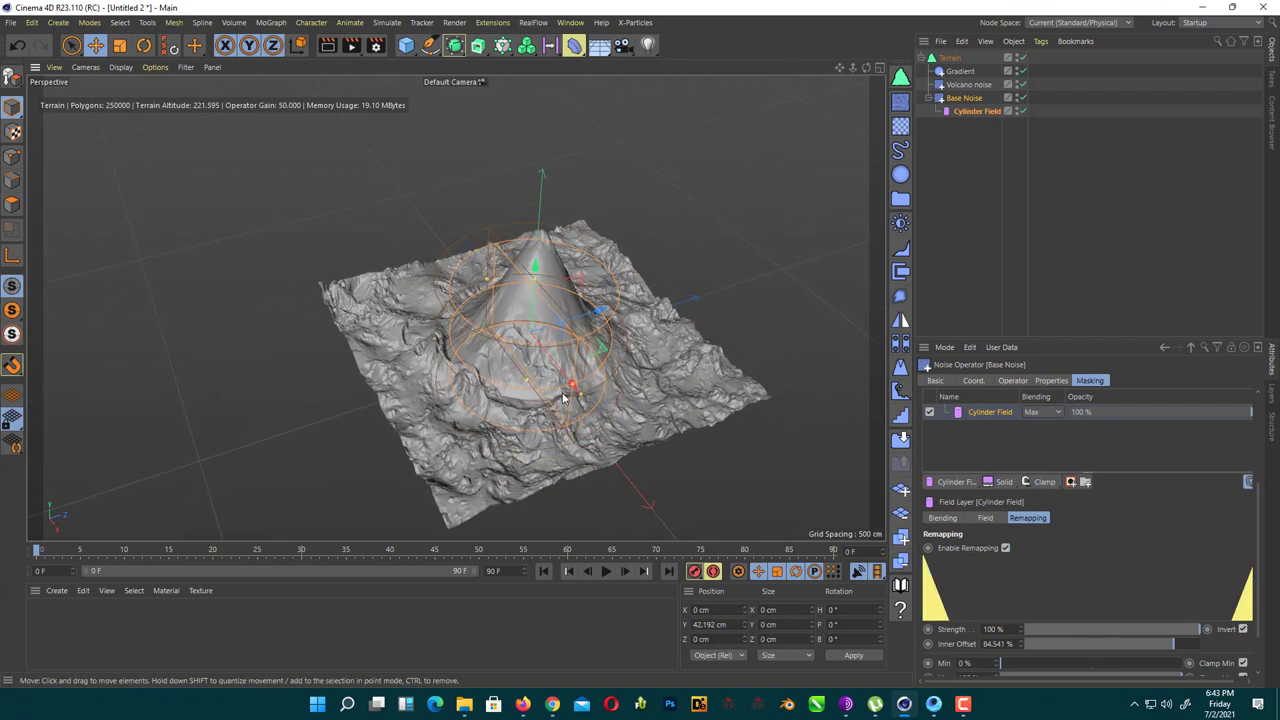
Enlarge the Cylinder Field's radius and height around the volcano's base, with an inner offset of about 86%
{"action": "scroll", "coordinate": [566, 396], "scroll_direction": "up", "scroll_amount": 5}
{"action": "left_click_drag", "start_coordinate": [566, 396], "coordinate": [457, 433], "text": "alt"}
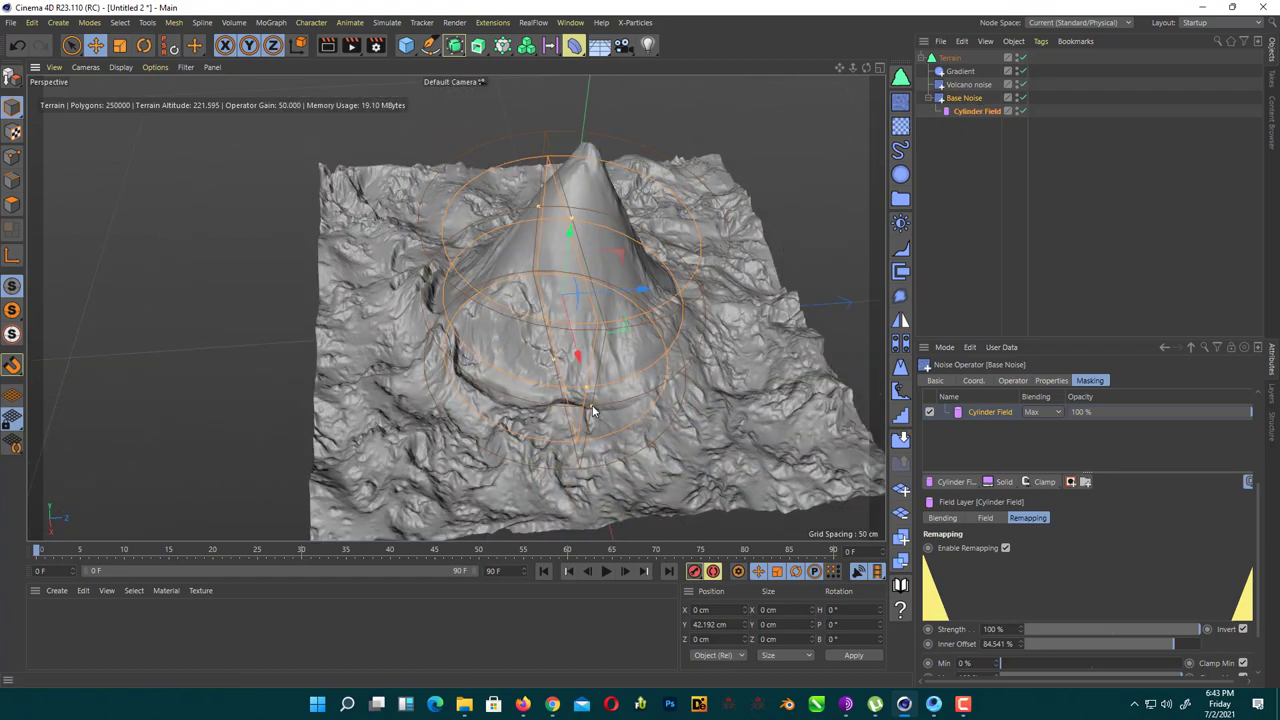
{"action": "left_click_drag", "start_coordinate": [573, 393], "coordinate": [658, 366], "text": "alt"}
{"action": "left_click_drag", "start_coordinate": [584, 380], "coordinate": [624, 398]}
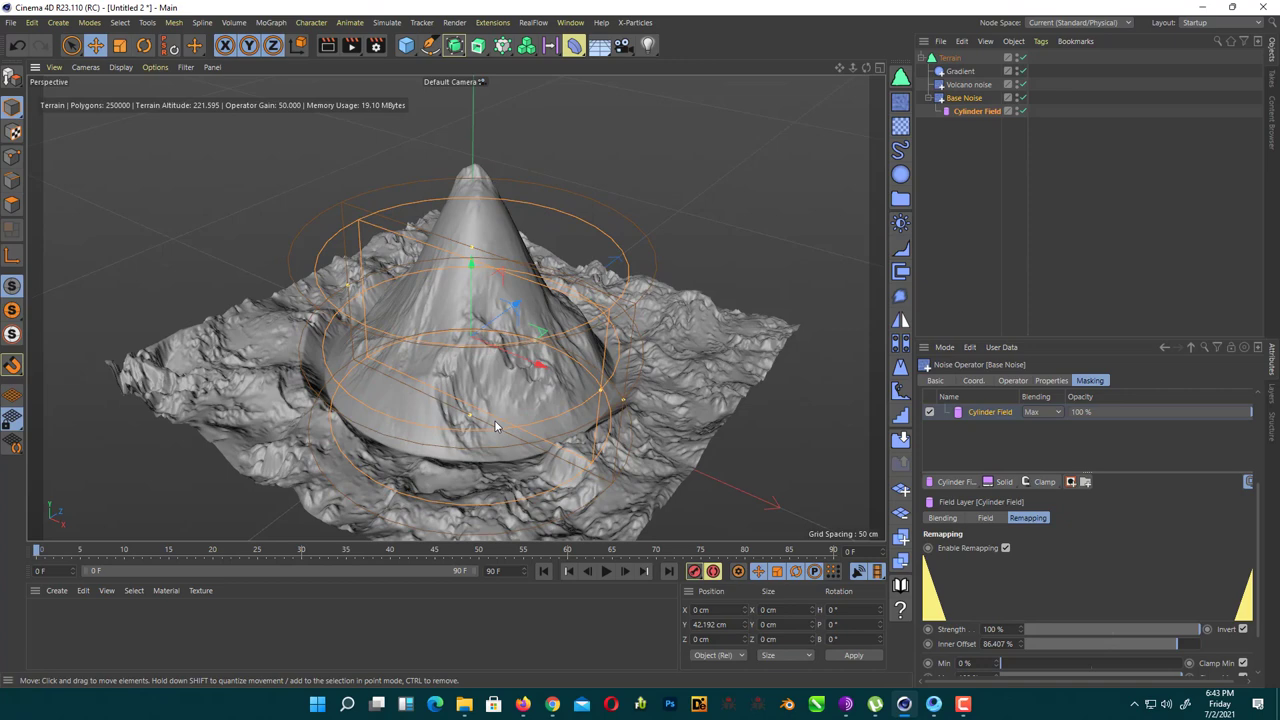
{"action": "left_click_drag", "start_coordinate": [473, 421], "coordinate": [358, 293]}
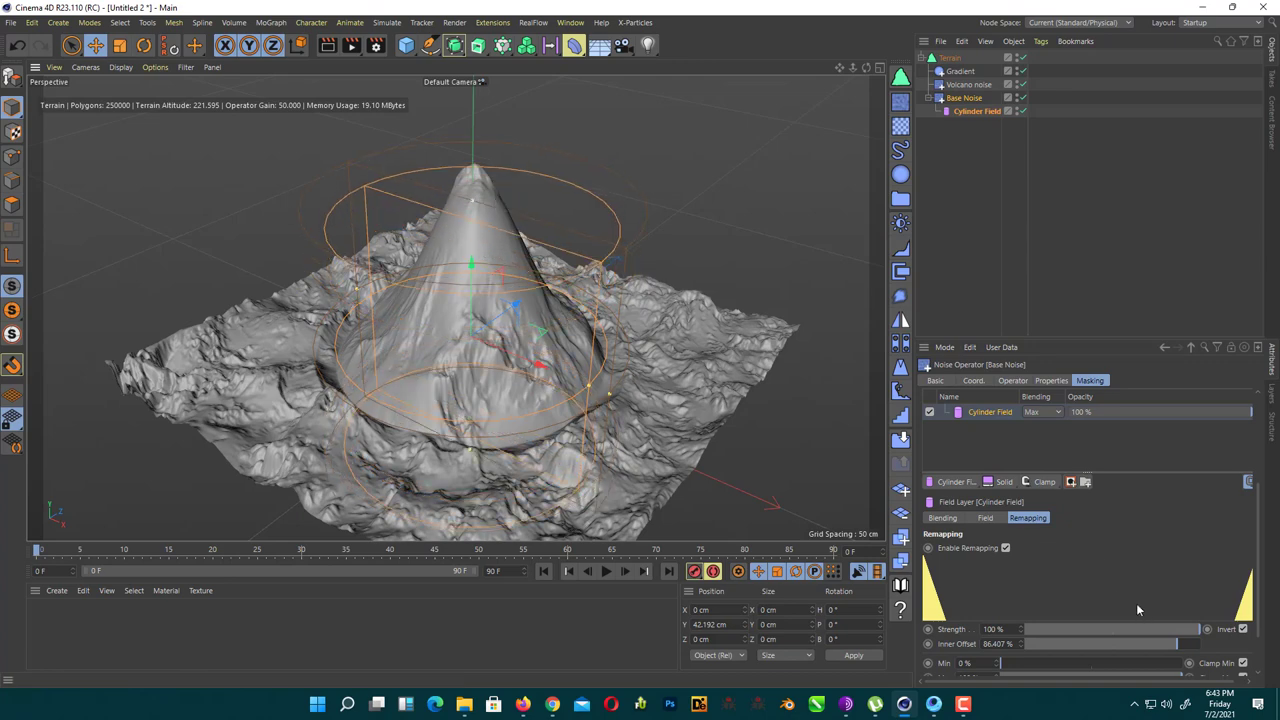
{"action": "scroll", "coordinate": [1134, 604], "scroll_direction": "down", "scroll_amount": 1}
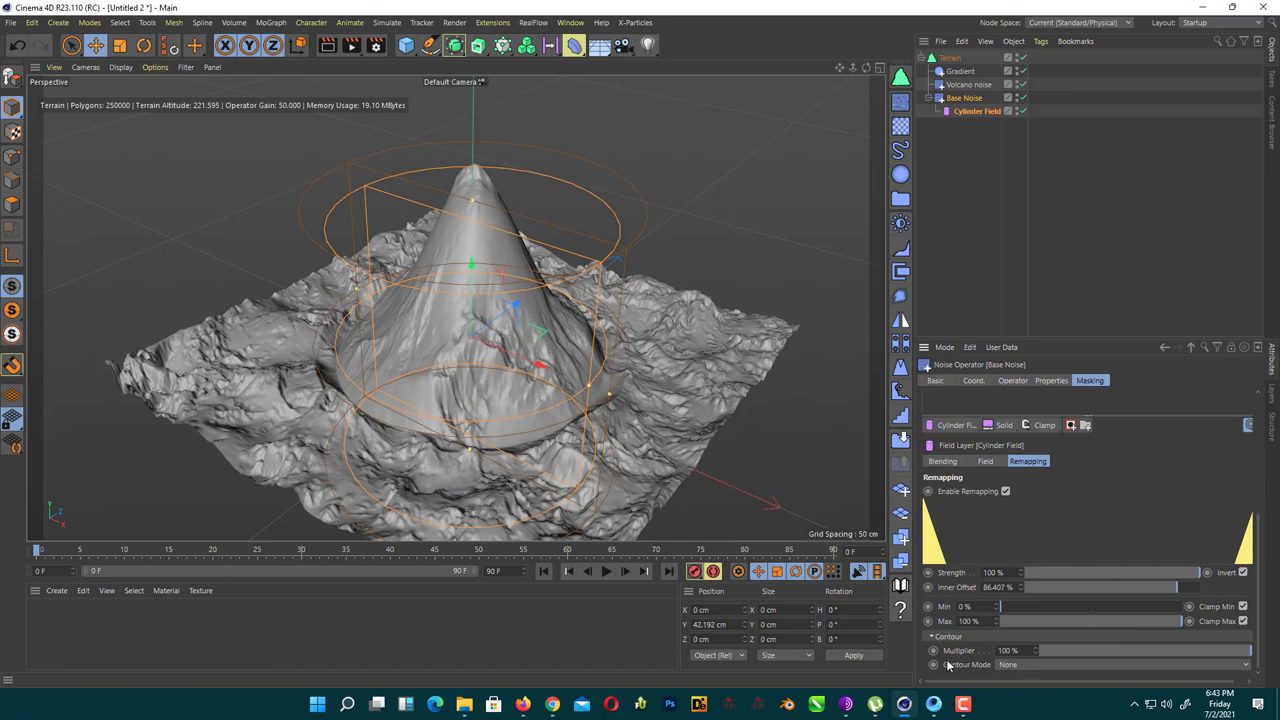
Set the Cylinder Field remapping's contour mode to Curve, with strength at 73% and inner offset at 71%
{"action": "left_click", "coordinate": [1020, 666]}
{"action": "left_click", "coordinate": [1010, 650]}
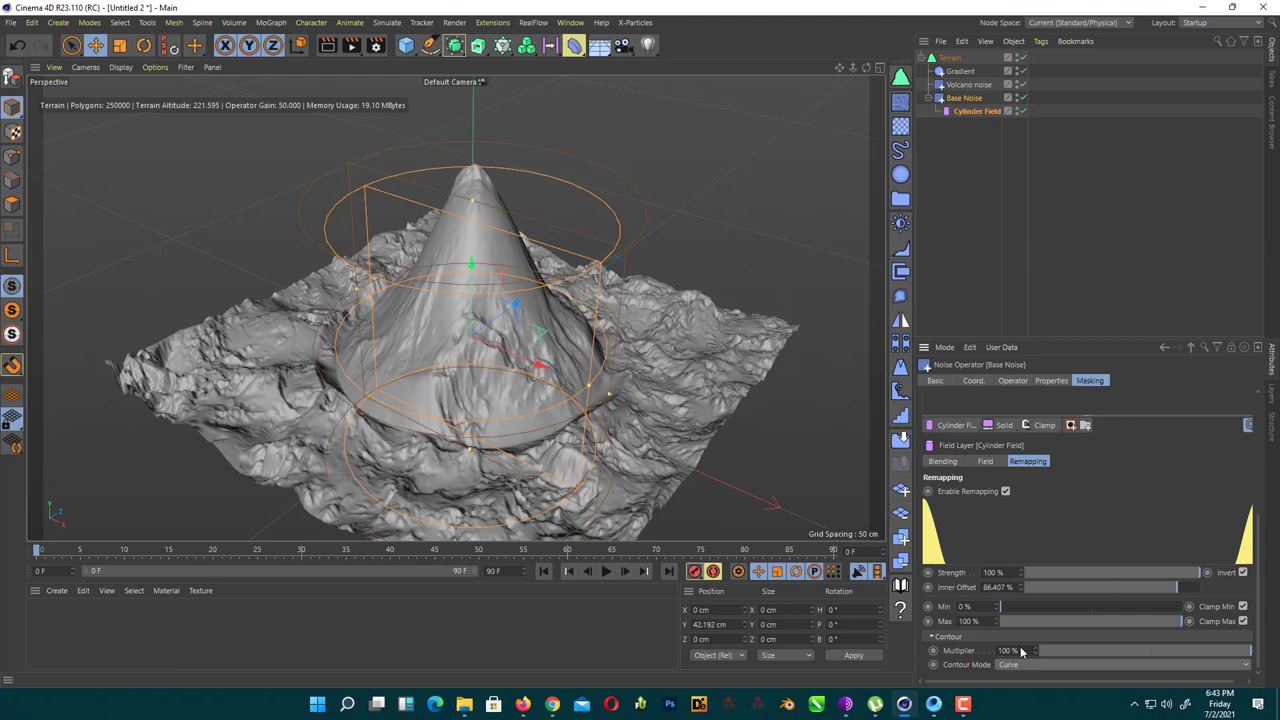
{"action": "left_click_drag", "start_coordinate": [447, 415], "coordinate": [398, 393], "text": "alt"}
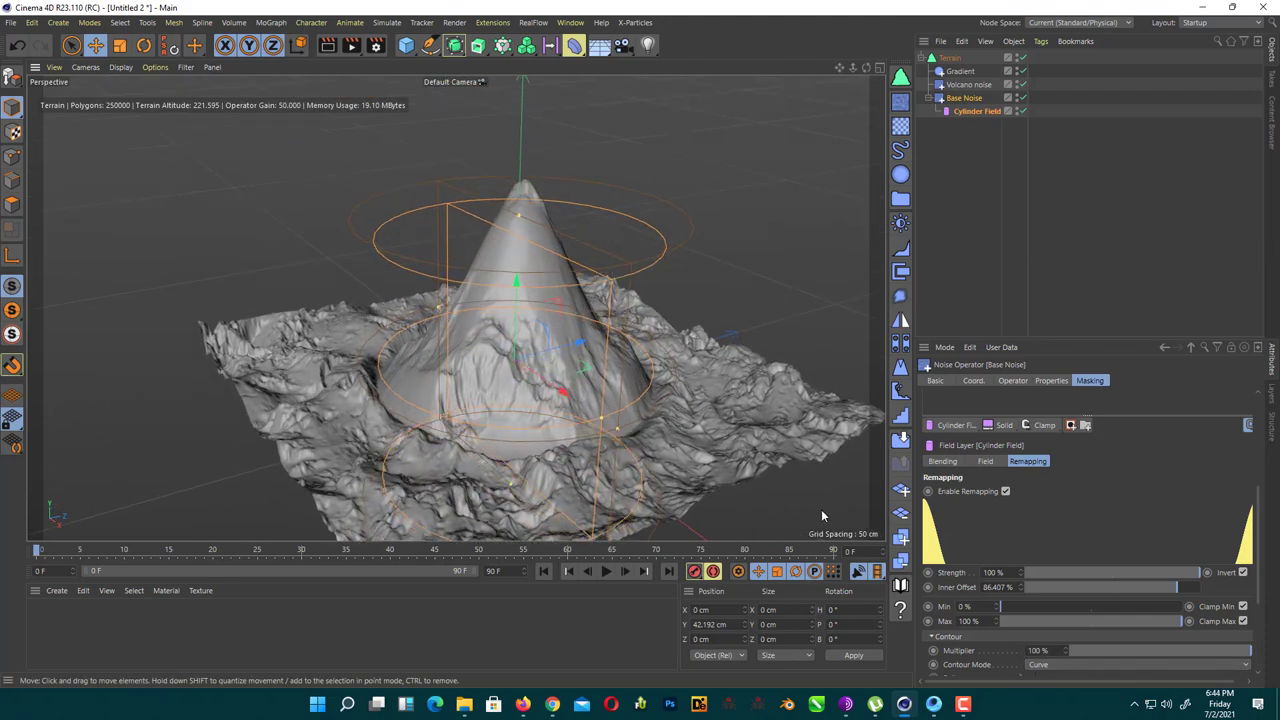
{"action": "mouse_move", "coordinate": [1166, 583]}
{"action": "left_mouse_down"}
{"action": "mouse_move", "coordinate": [1138, 582]}
{"action": "mouse_move", "coordinate": [1186, 574]}
{"action": "mouse_move", "coordinate": [1149, 580]}
{"action": "left_mouse_up"}
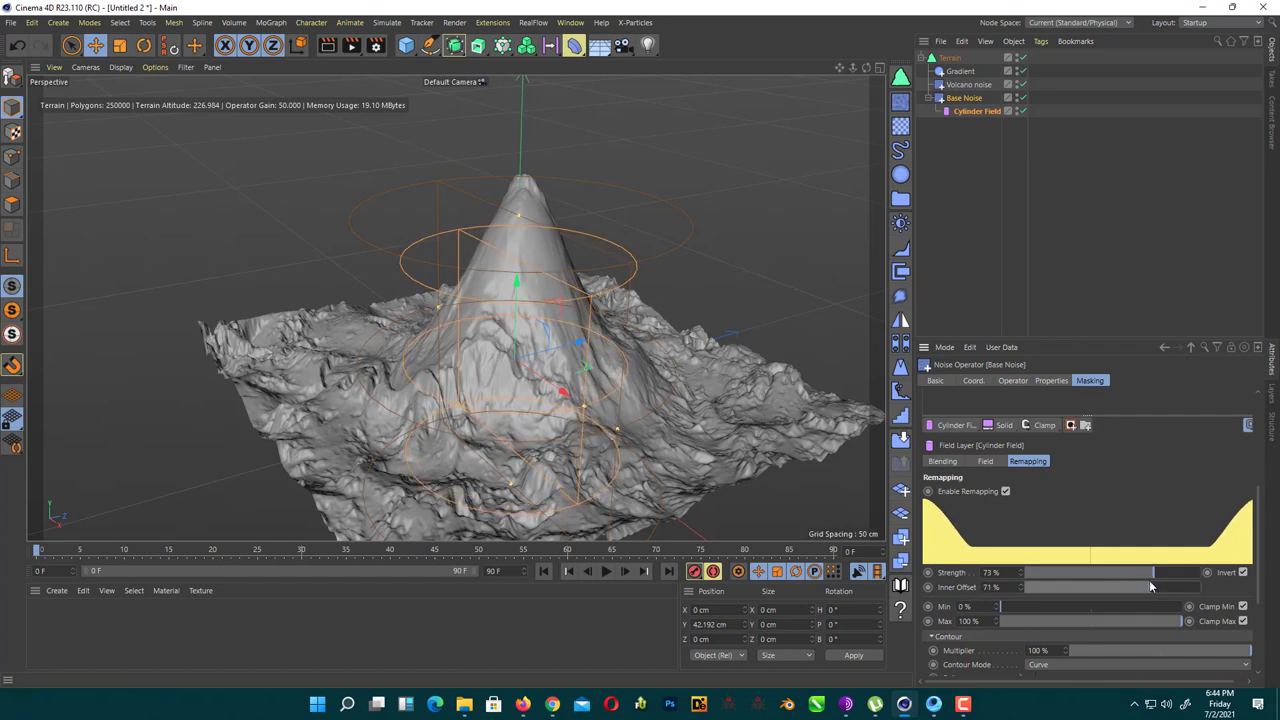
Set the Base Noise operator's blend to 48% and its gain to 30 cm
{"action": "left_click", "coordinate": [1012, 382]}
{"action": "left_click_drag", "start_coordinate": [1059, 409], "coordinate": [1127, 410]}
{"action": "key", "text": "Tab"}
{"action": "type", "text": "30"}
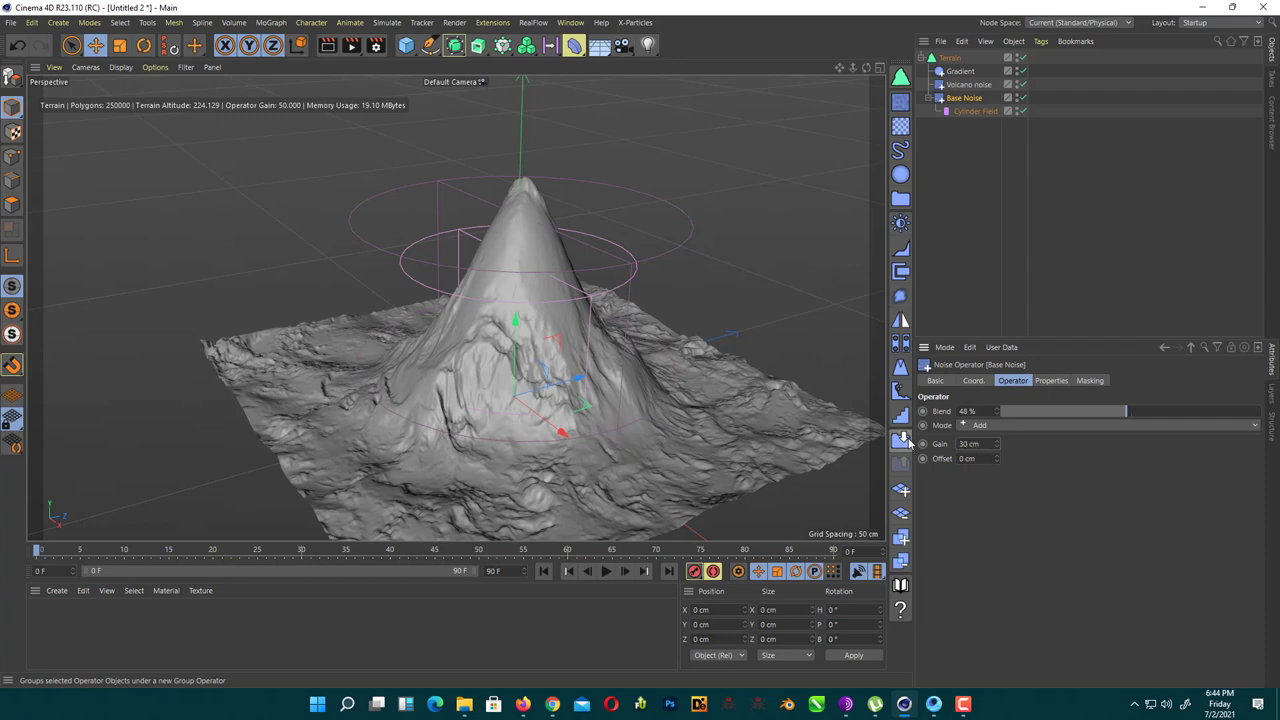
{"action": "key", "text": "Return"}
{"action": "left_click_drag", "start_coordinate": [840, 455], "coordinate": [700, 425], "text": "alt"}
Set the Base Noise operator's blend to 53% and its gain to 60 cm
{"action": "mouse_move", "coordinate": [1126, 411]}
{"action": "left_mouse_down"}
{"action": "mouse_move", "coordinate": [1164, 410]}
{"action": "mouse_move", "coordinate": [1140, 412]}
{"action": "left_mouse_up"}
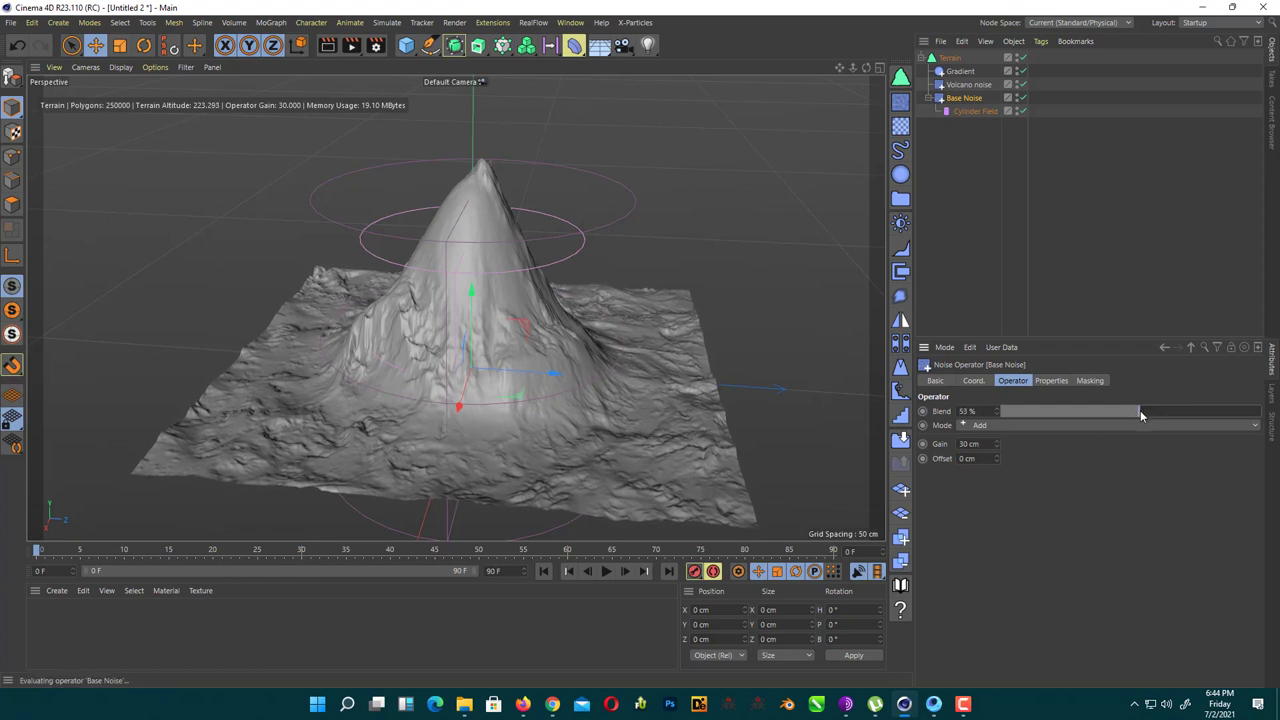
{"action": "double_click", "coordinate": [966, 444]}
{"action": "type", "text": "80"}
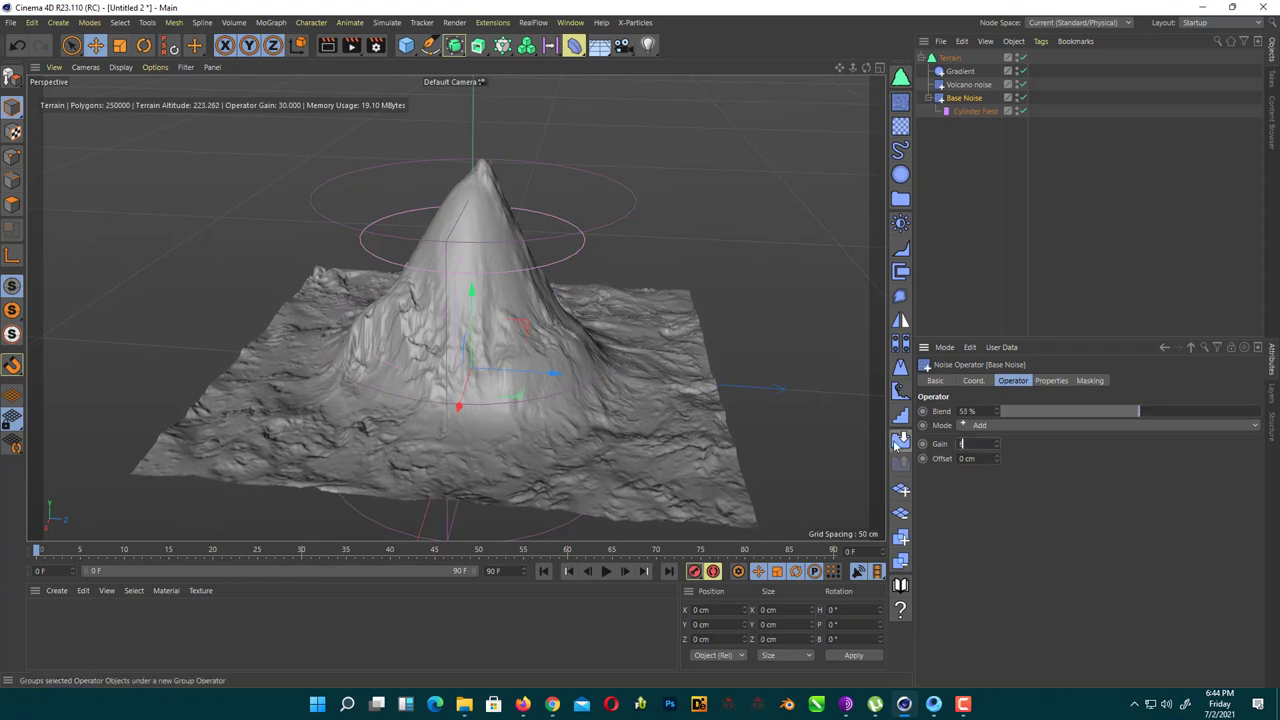
{"action": "key", "text": "Return"}
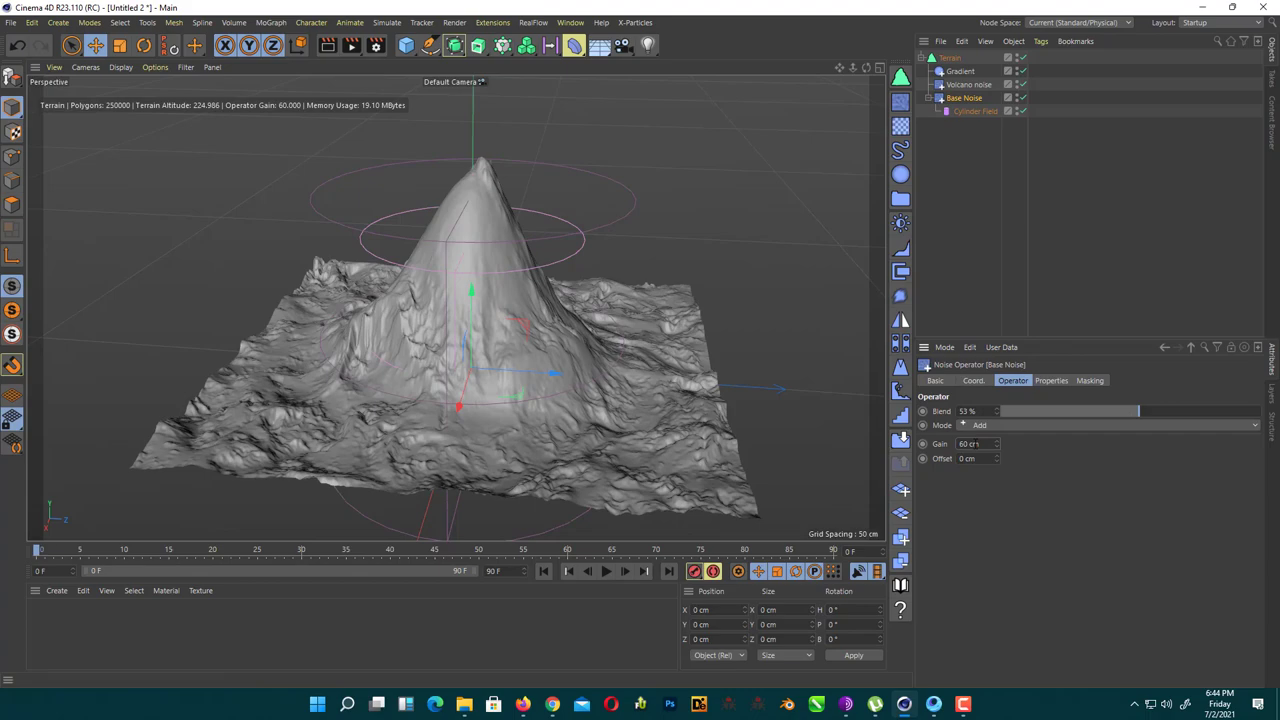
{"action": "left_click_drag", "start_coordinate": [976, 444], "coordinate": [918, 443]}
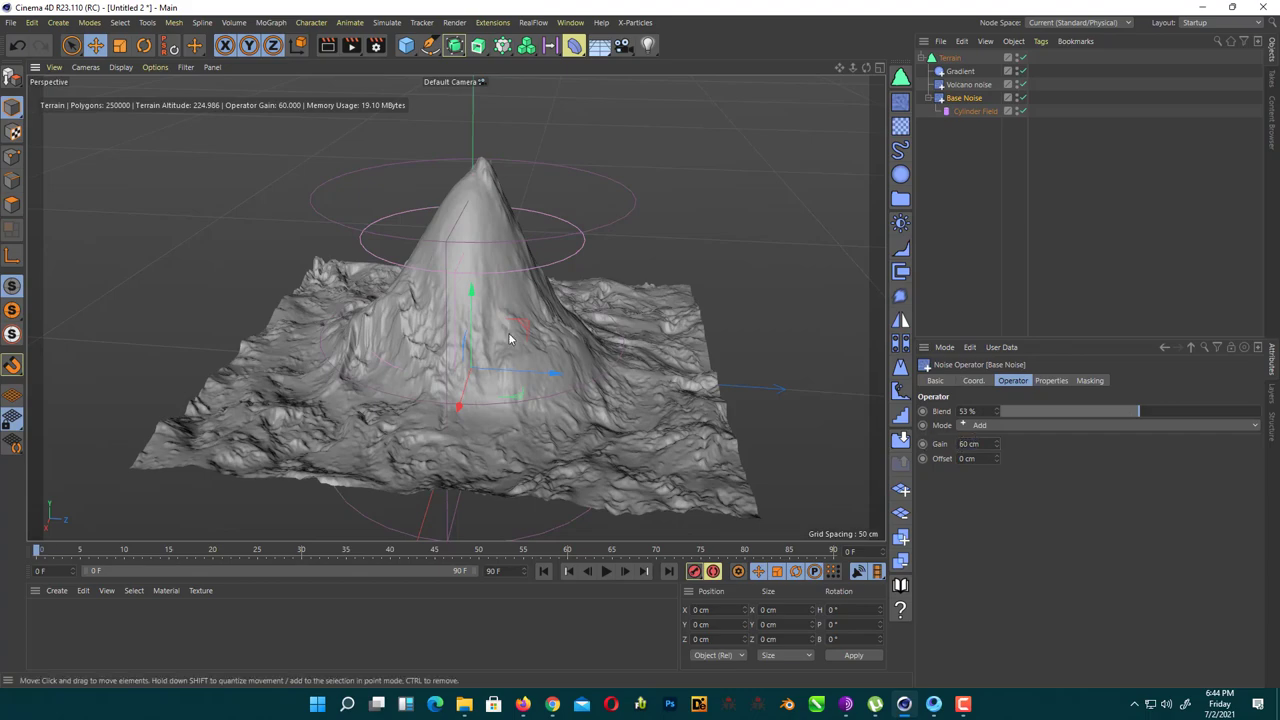
Add a Fold filter to the terrain and set its level to 149 cm to open a crater in the volcano
{"action": "left_click", "coordinate": [582, 302]}
{"action": "left_click_drag", "start_coordinate": [582, 302], "coordinate": [480, 265], "text": "alt"}
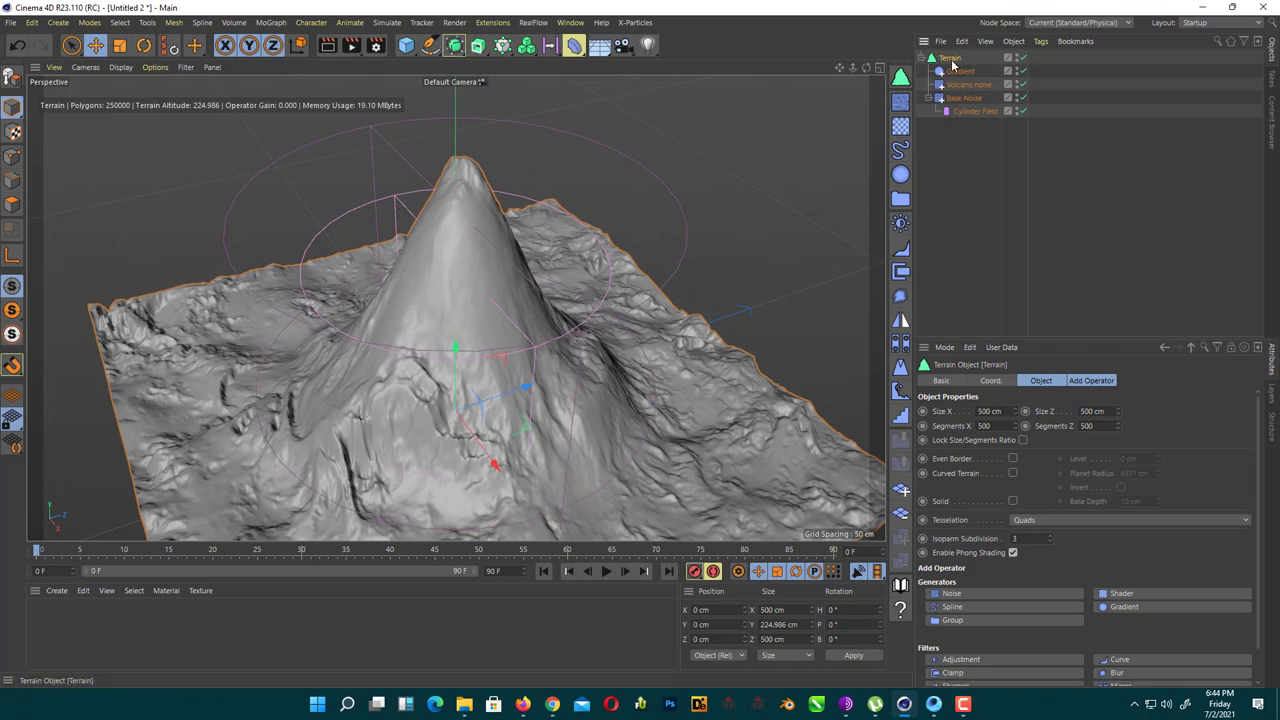
{"action": "scroll", "coordinate": [1041, 572], "scroll_direction": "down", "scroll_amount": 1}
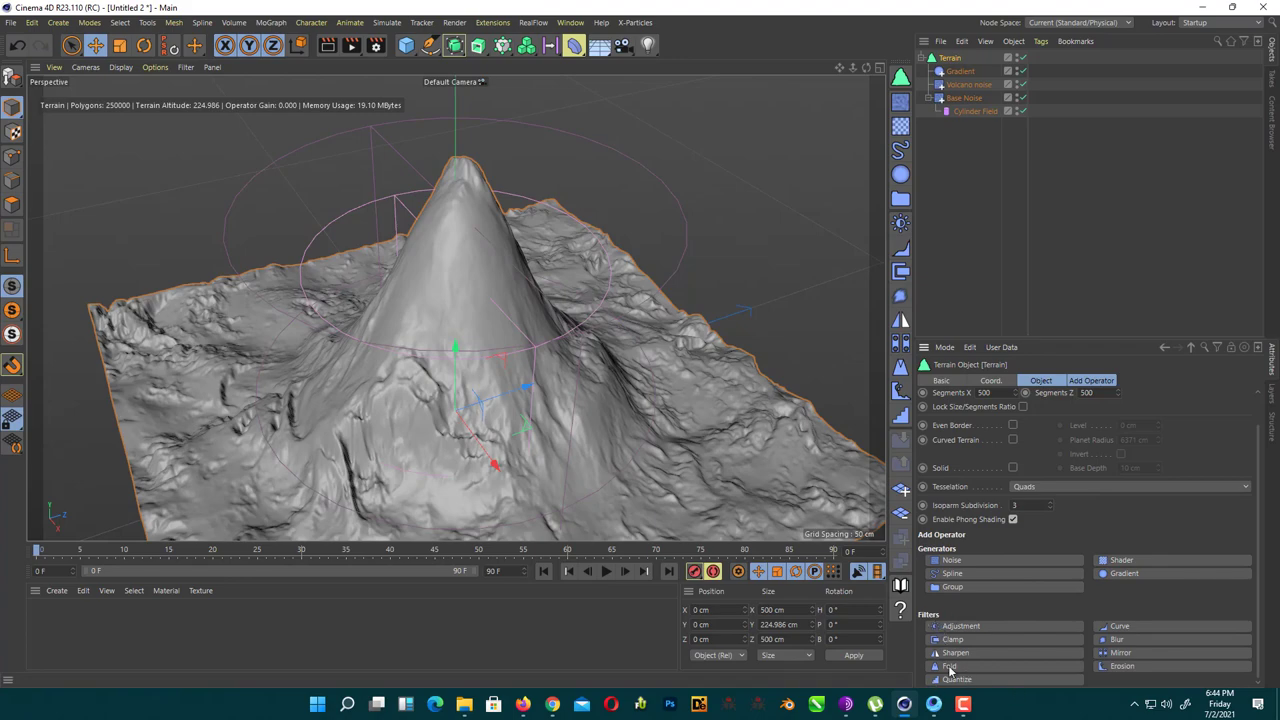
{"action": "left_click", "coordinate": [950, 666]}
{"action": "left_click_drag", "start_coordinate": [505, 380], "coordinate": [495, 410], "text": "alt"}
{"action": "left_click", "coordinate": [1051, 380]}
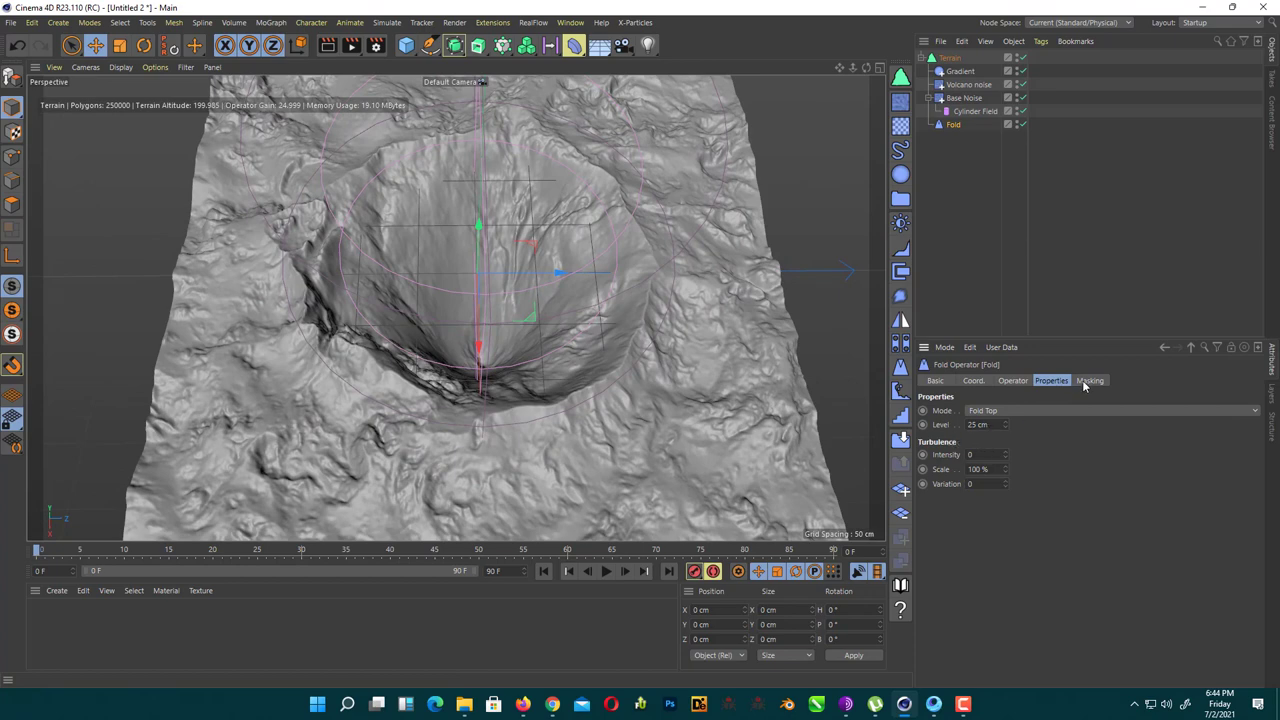
{"action": "left_click", "coordinate": [998, 425]}
{"action": "type", "text": "150"}
{"action": "key", "text": "Return"}
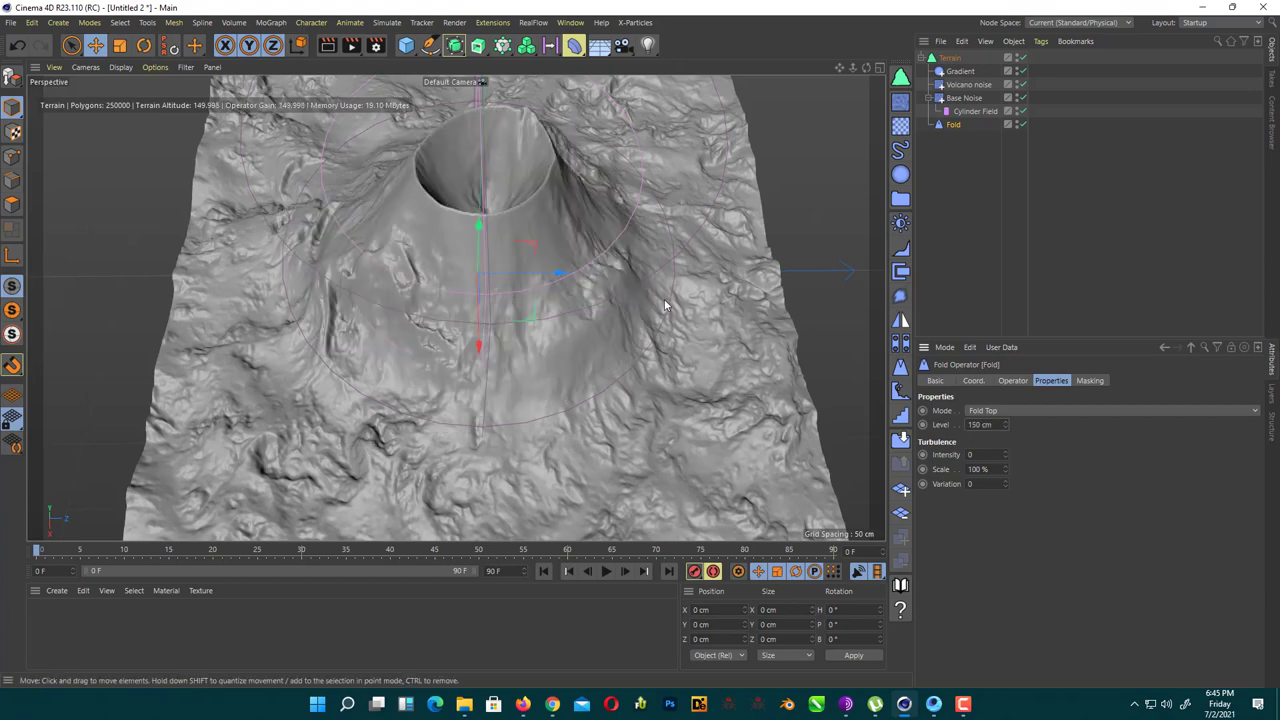
{"action": "left_click_drag", "start_coordinate": [592, 293], "coordinate": [737, 285], "text": "alt"}
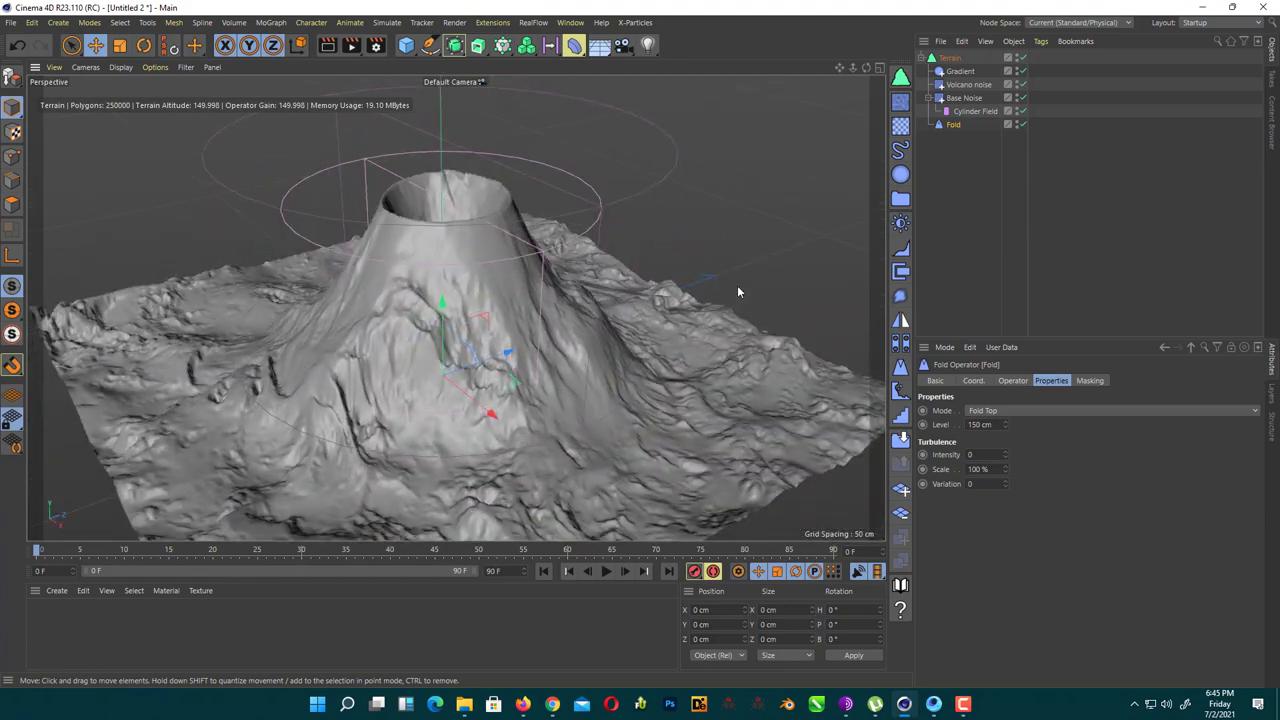
{"action": "left_click_drag", "start_coordinate": [1005, 427], "coordinate": [1005, 430]}
{"action": "left_click_drag", "start_coordinate": [572, 378], "coordinate": [483, 338], "text": "alt"}
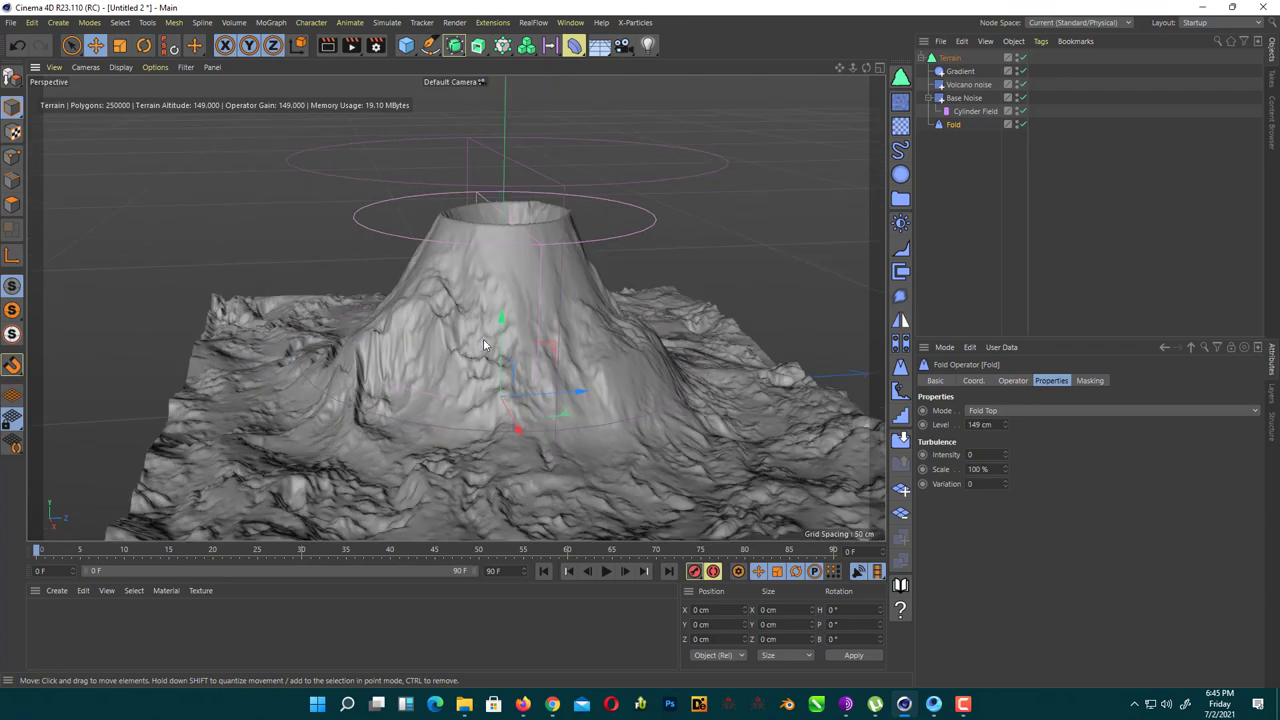
Raise the Gradient operator's peak to a gain of about 228 cm
{"action": "left_click", "coordinate": [960, 71]}
{"action": "left_click_drag", "start_coordinate": [520, 152], "coordinate": [508, 102]}
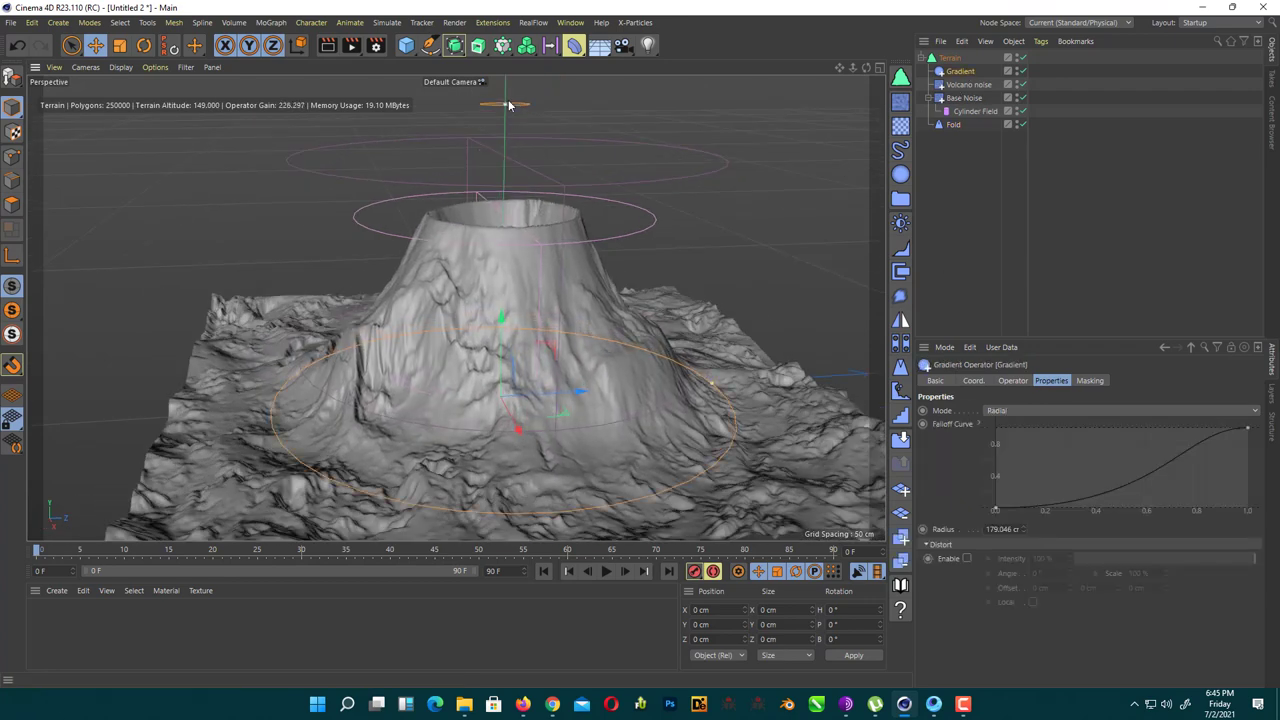
{"action": "left_click", "coordinate": [990, 112], "text": "ctrl"}
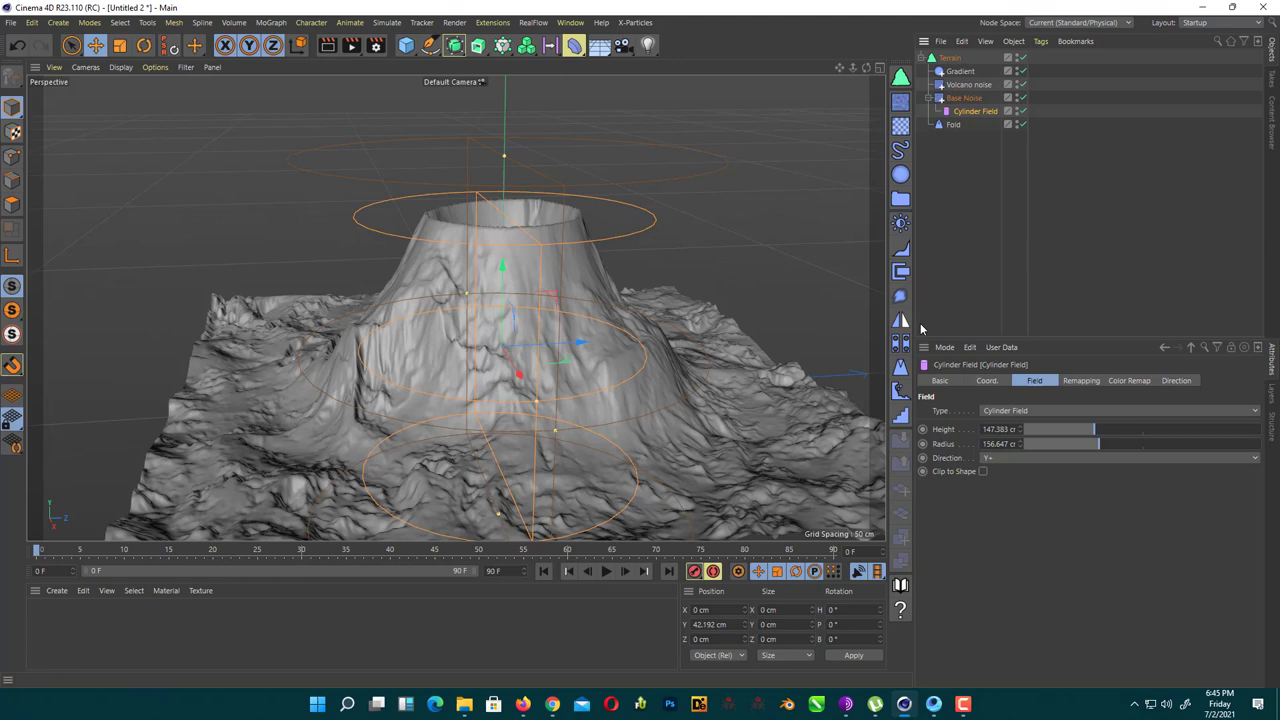
Raise the Fold operator's level to about 185 cm for a higher crater rim
{"action": "left_click", "coordinate": [956, 125]}
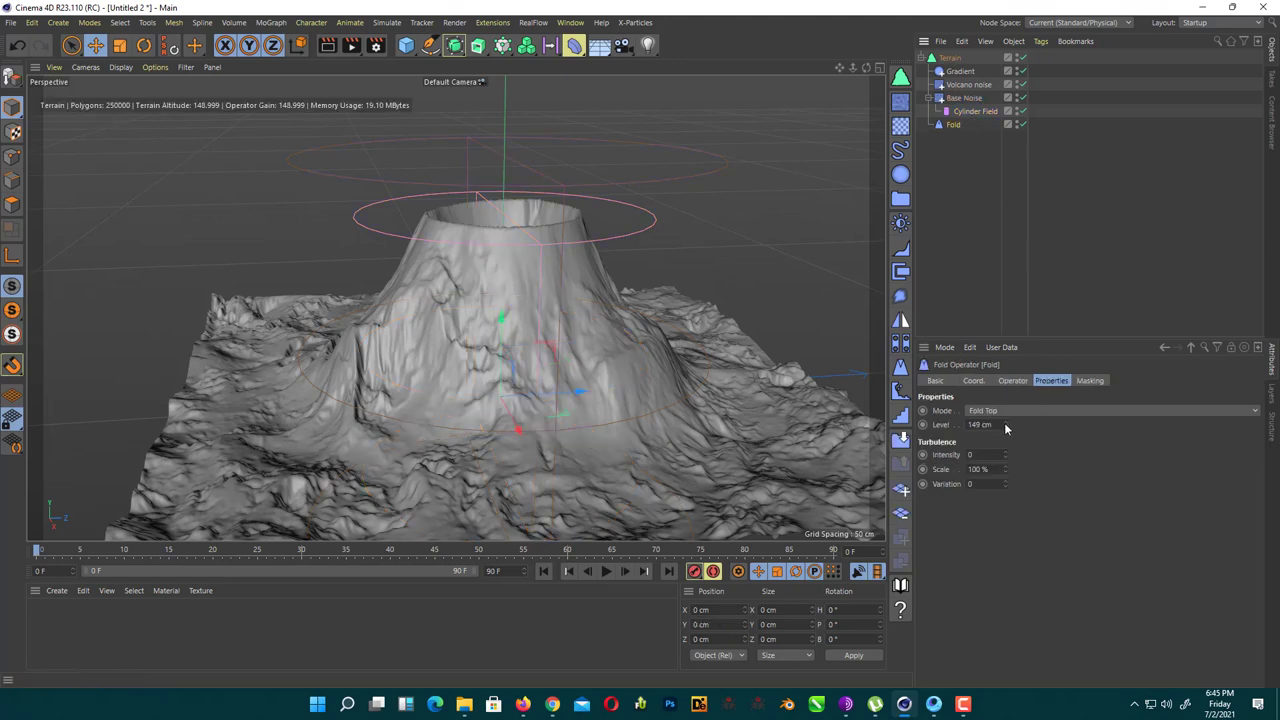
{"action": "mouse_move", "coordinate": [1004, 423]}
{"action": "left_mouse_down"}
{"action": "mouse_move", "coordinate": [1004, 383]}
{"action": "mouse_move", "coordinate": [1010, 424]}
{"action": "left_mouse_up"}
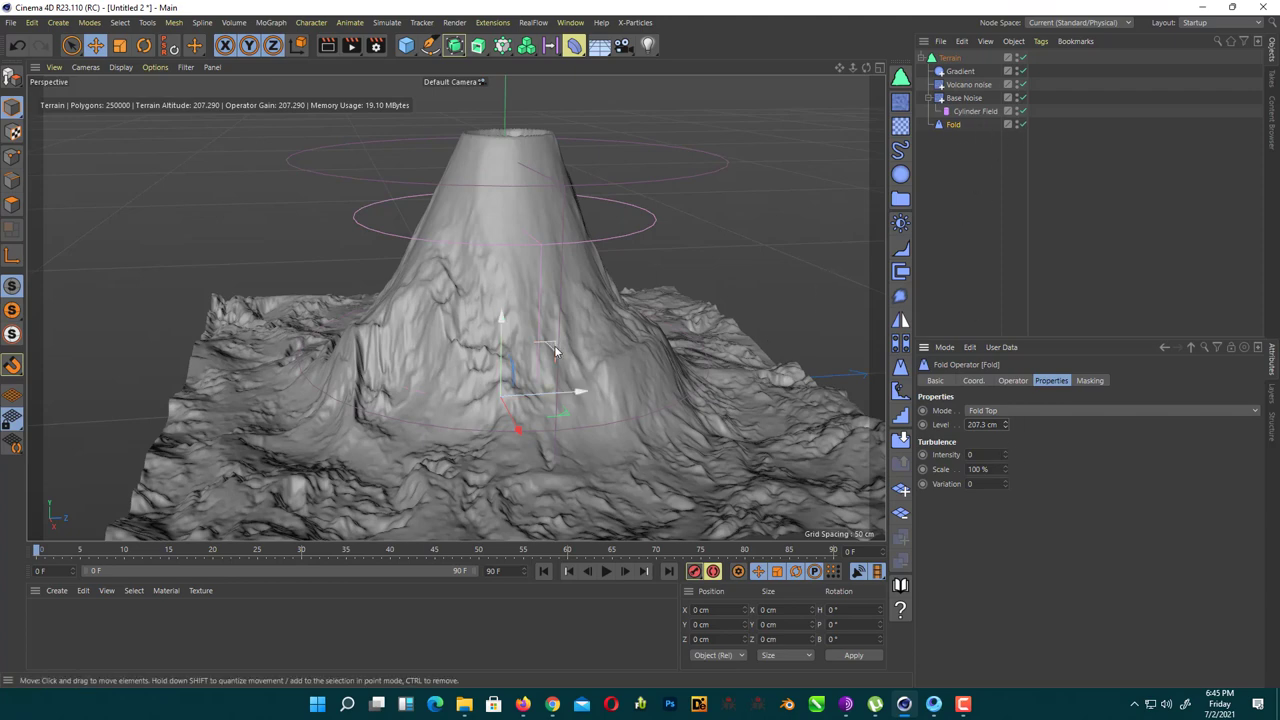
{"action": "left_click_drag", "start_coordinate": [554, 345], "coordinate": [655, 375], "text": "alt"}
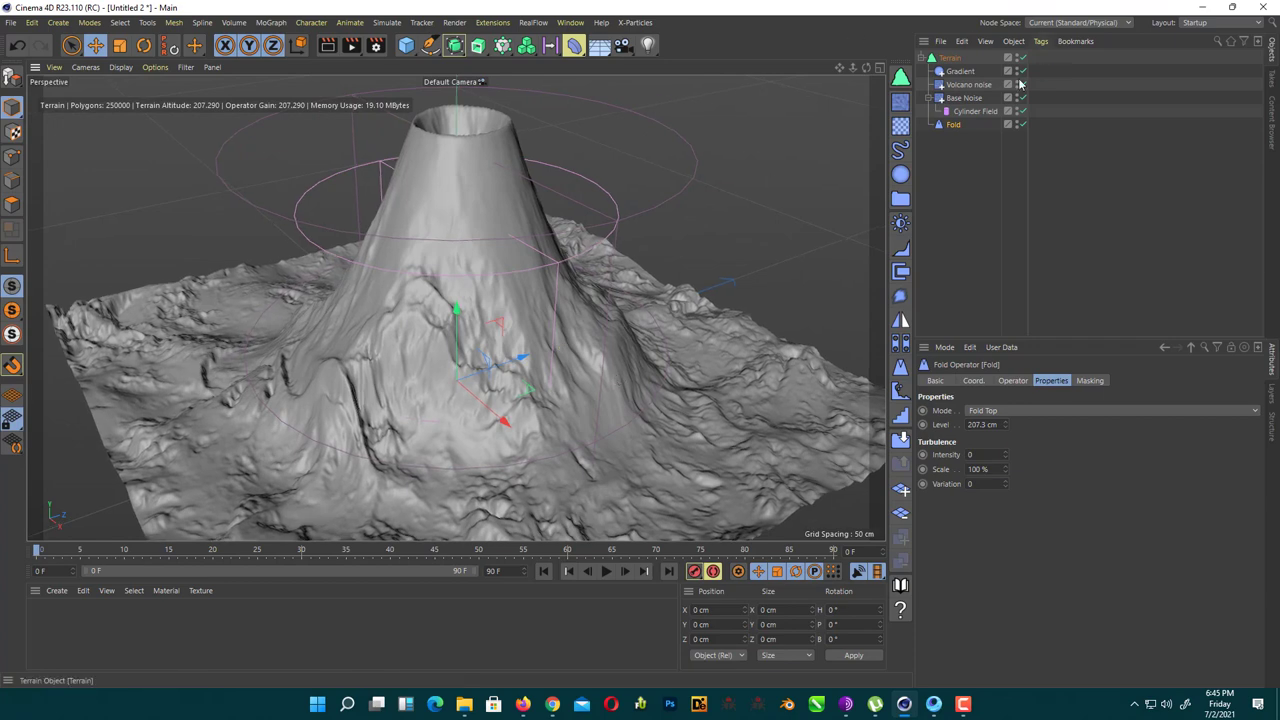
{"action": "left_click", "coordinate": [955, 59]}
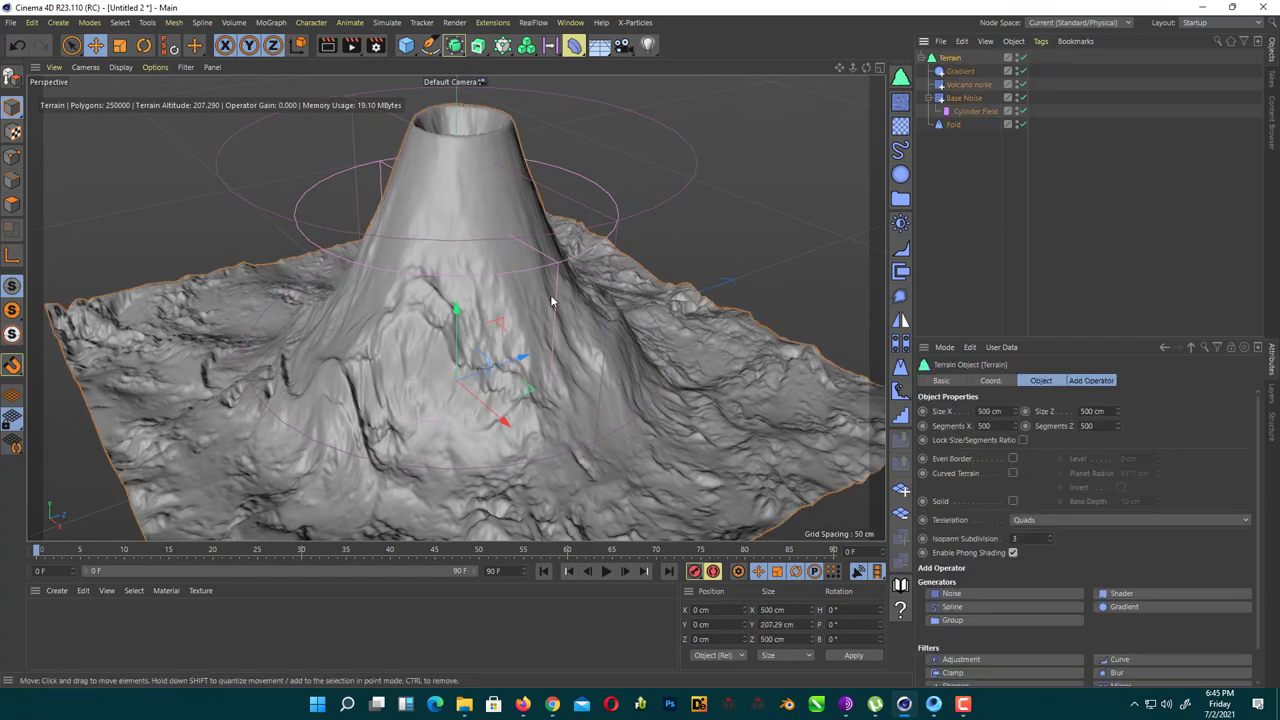
{"action": "left_click", "coordinate": [953, 124]}
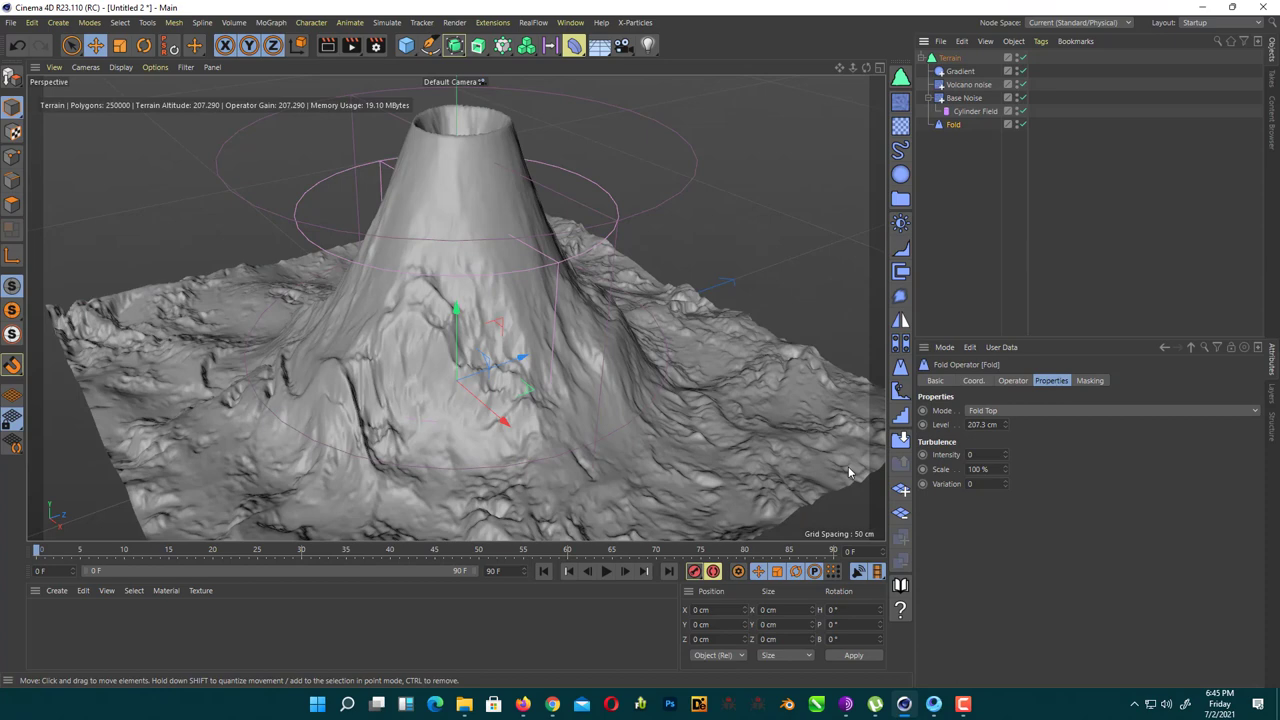
{"action": "left_click_drag", "start_coordinate": [1005, 424], "coordinate": [1002, 446]}
Increase the terrain's resolution to 1200 segments in both X and Z
{"action": "left_click", "coordinate": [950, 58]}
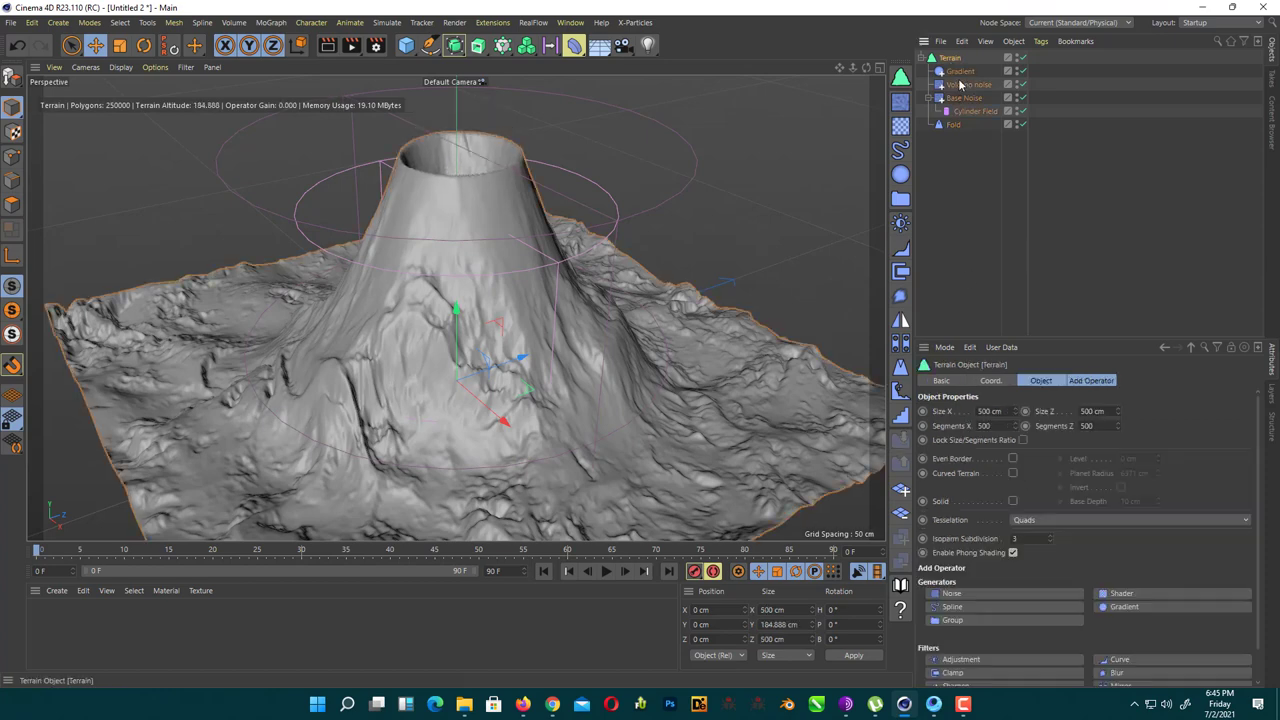
{"action": "double_click", "coordinate": [1003, 426]}
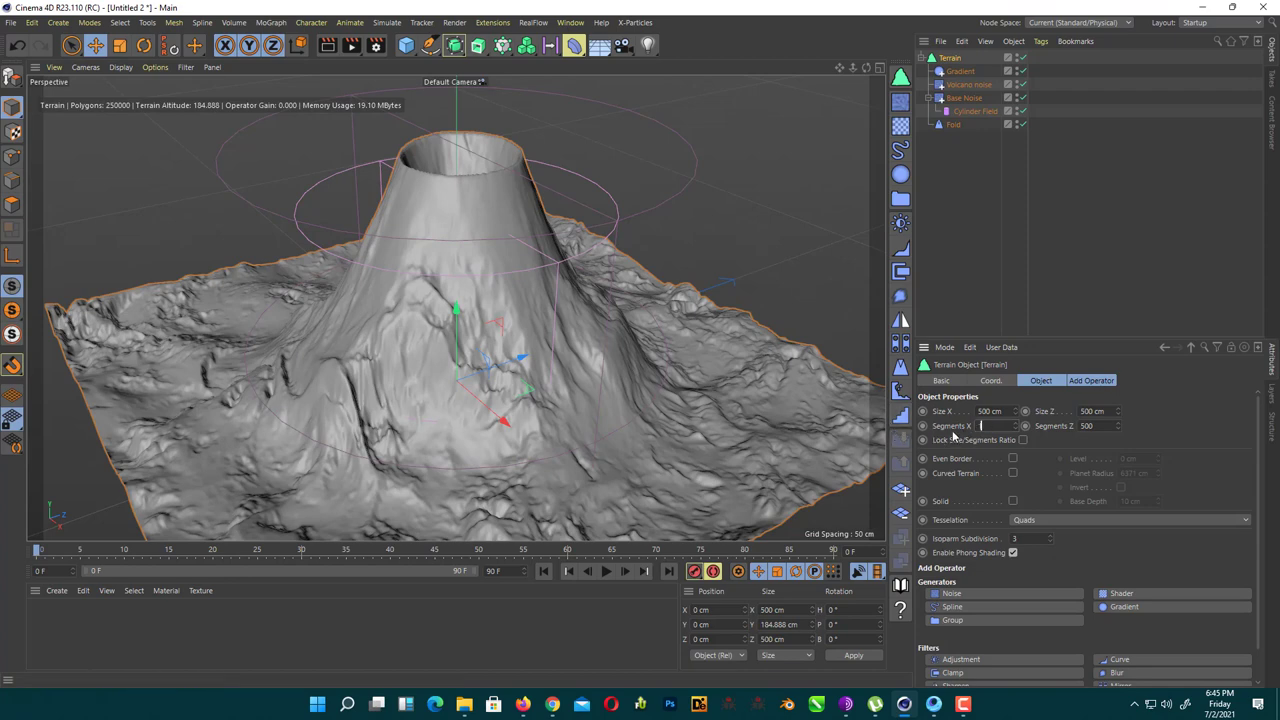
{"action": "type", "text": "1200"}
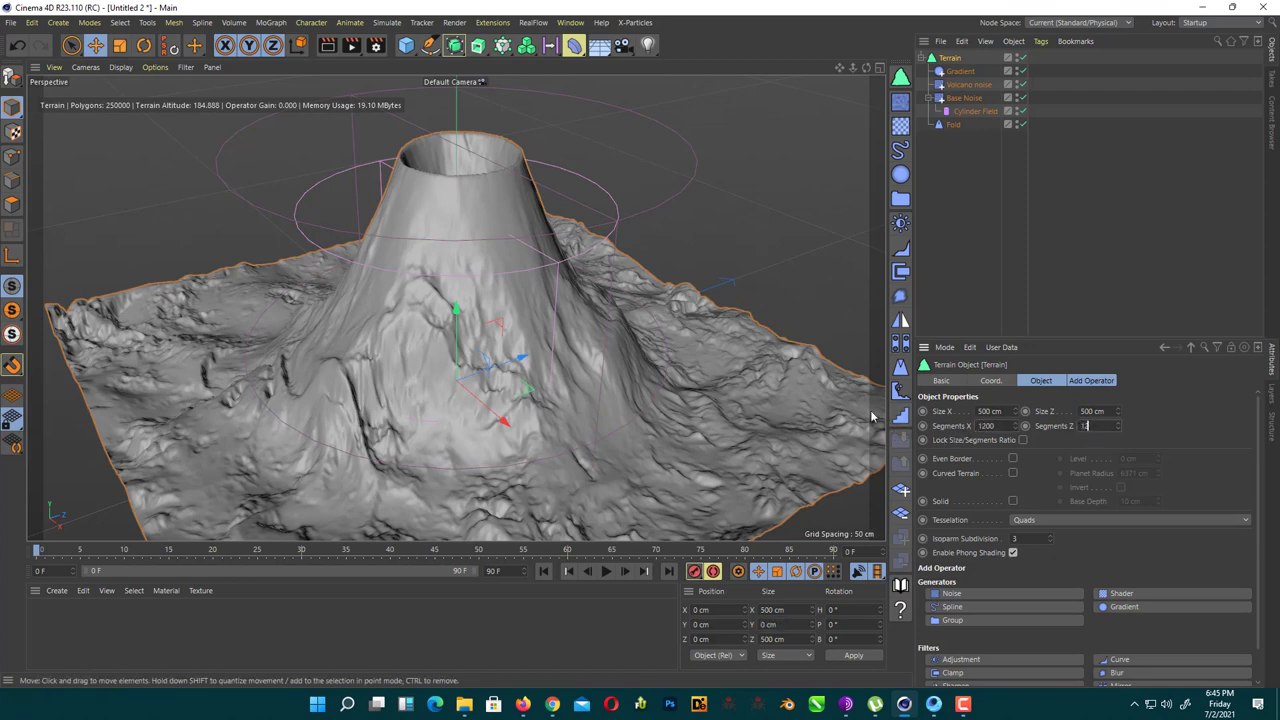
{"action": "left_click_drag", "start_coordinate": [383, 447], "coordinate": [702, 316], "text": "alt"}
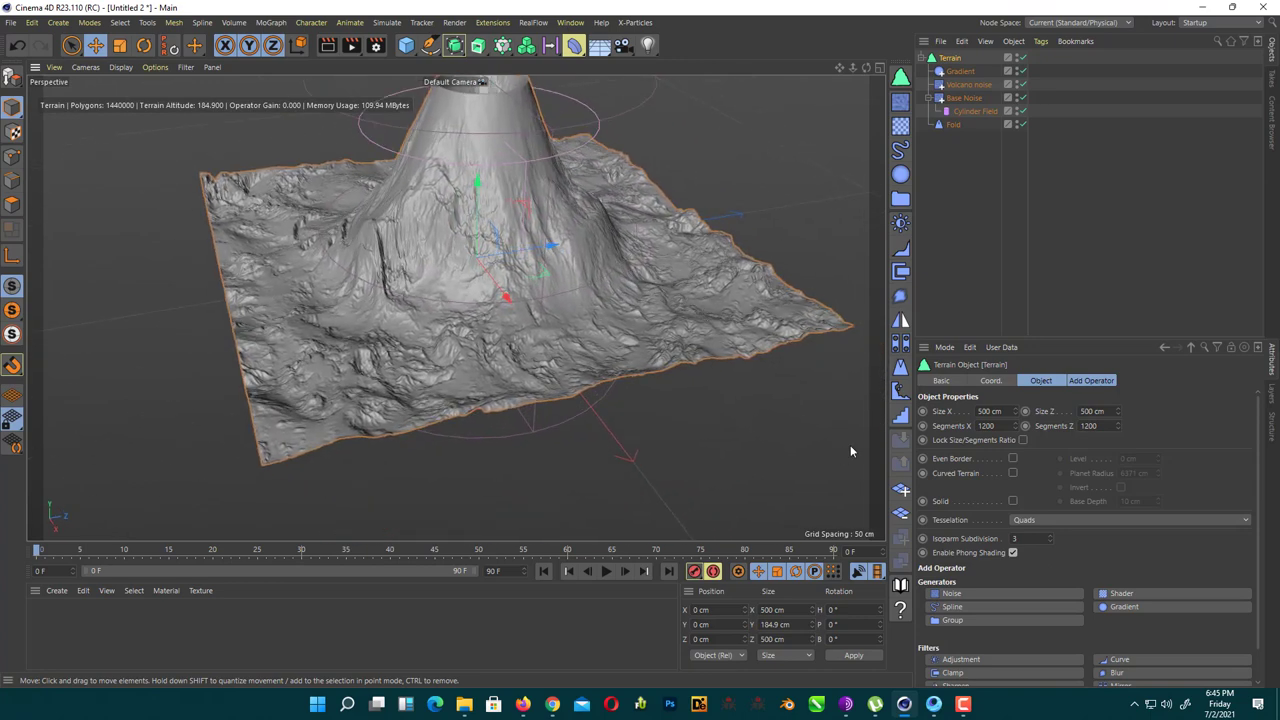
{"action": "left_click_drag", "start_coordinate": [393, 339], "coordinate": [507, 424], "text": "alt"}
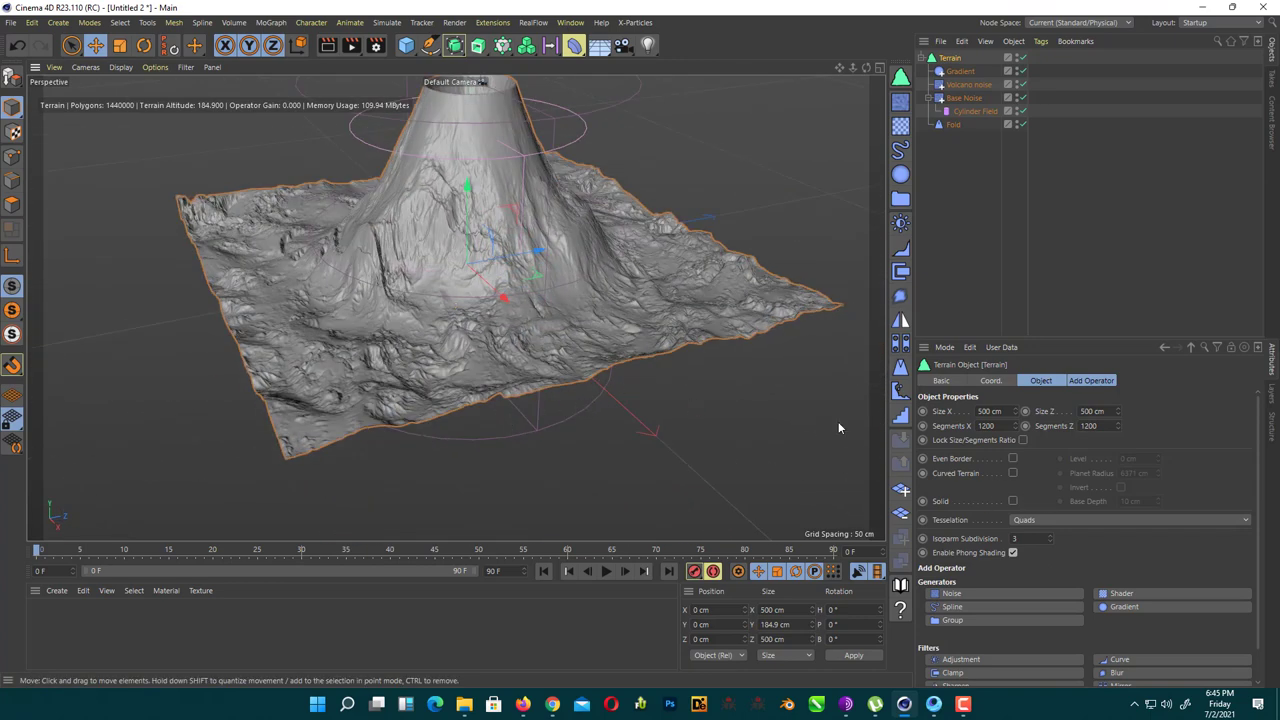
Make the terrain solid so it has a closed base
{"action": "left_click", "coordinate": [1012, 501]}
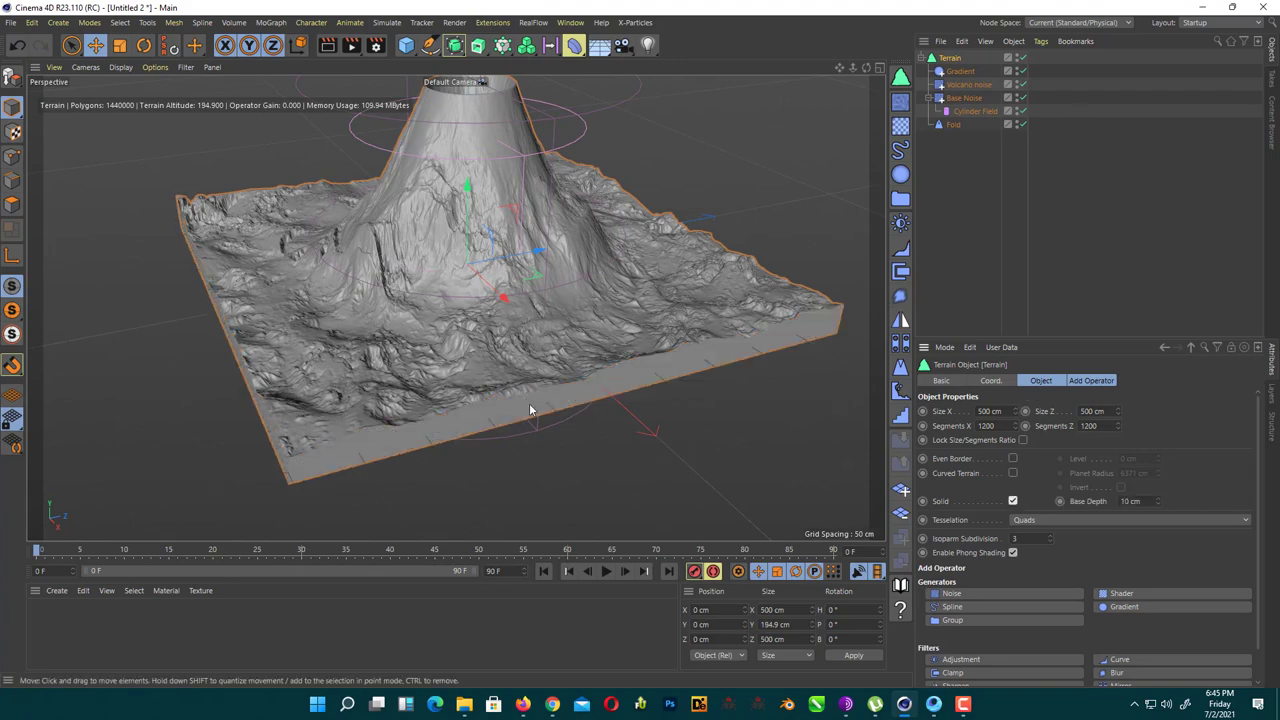
{"action": "left_click_drag", "start_coordinate": [531, 408], "coordinate": [706, 346], "text": "alt"}
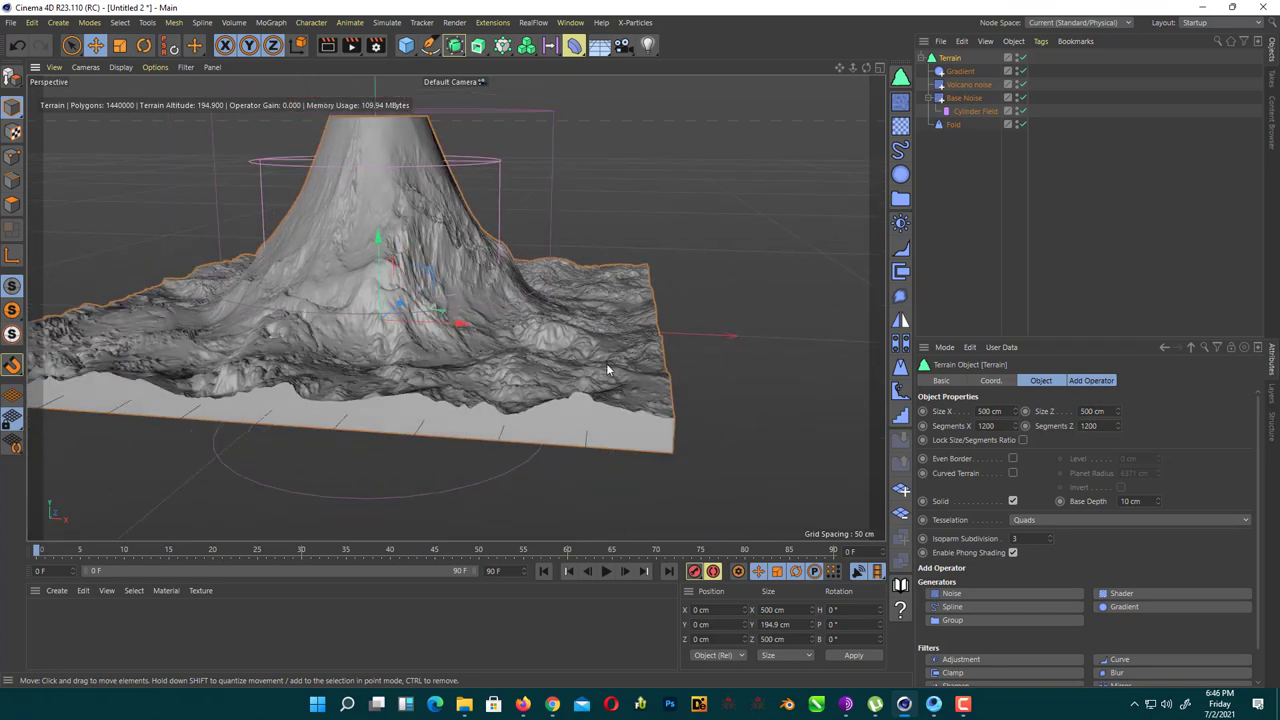
{"action": "left_click_drag", "start_coordinate": [430, 345], "coordinate": [520, 300], "text": "alt"}
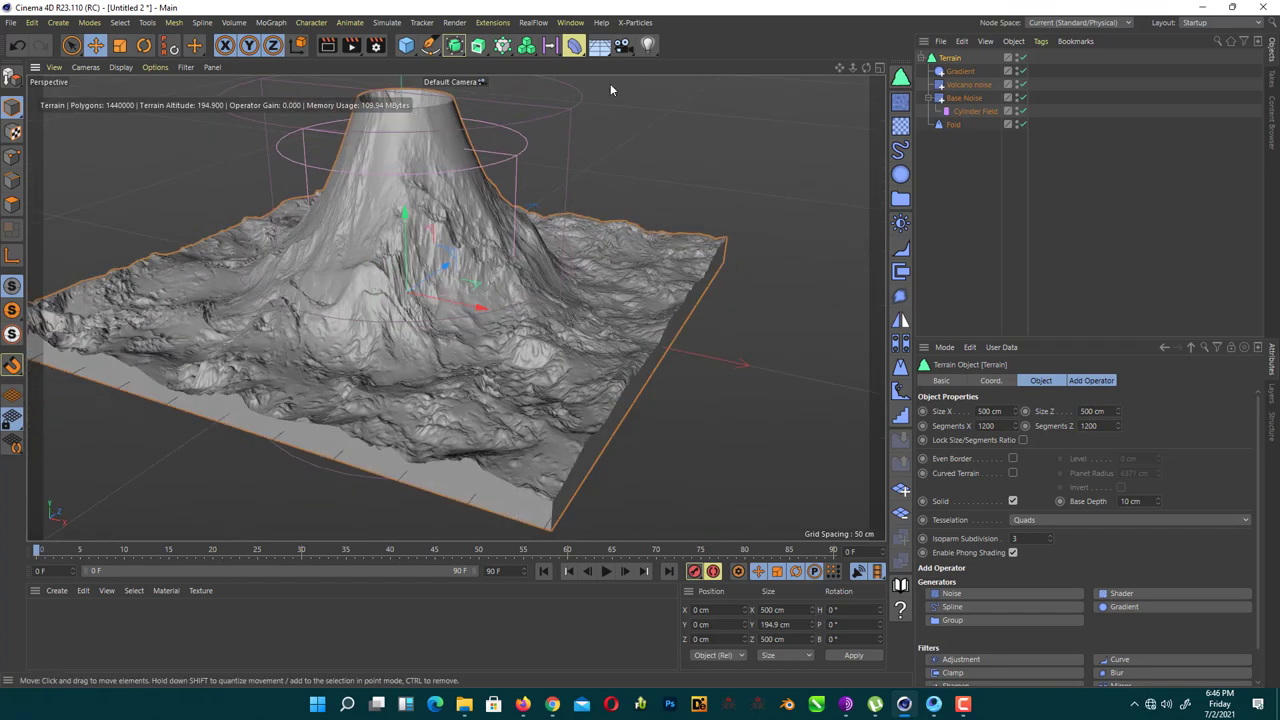
Add a Floor object and lower it to about -9.46 cm in Y, near the underside of the terrain's base
{"action": "left_click", "coordinate": [603, 47]}
{"action": "left_click_drag", "start_coordinate": [590, 160], "coordinate": [630, 186], "text": "alt"}
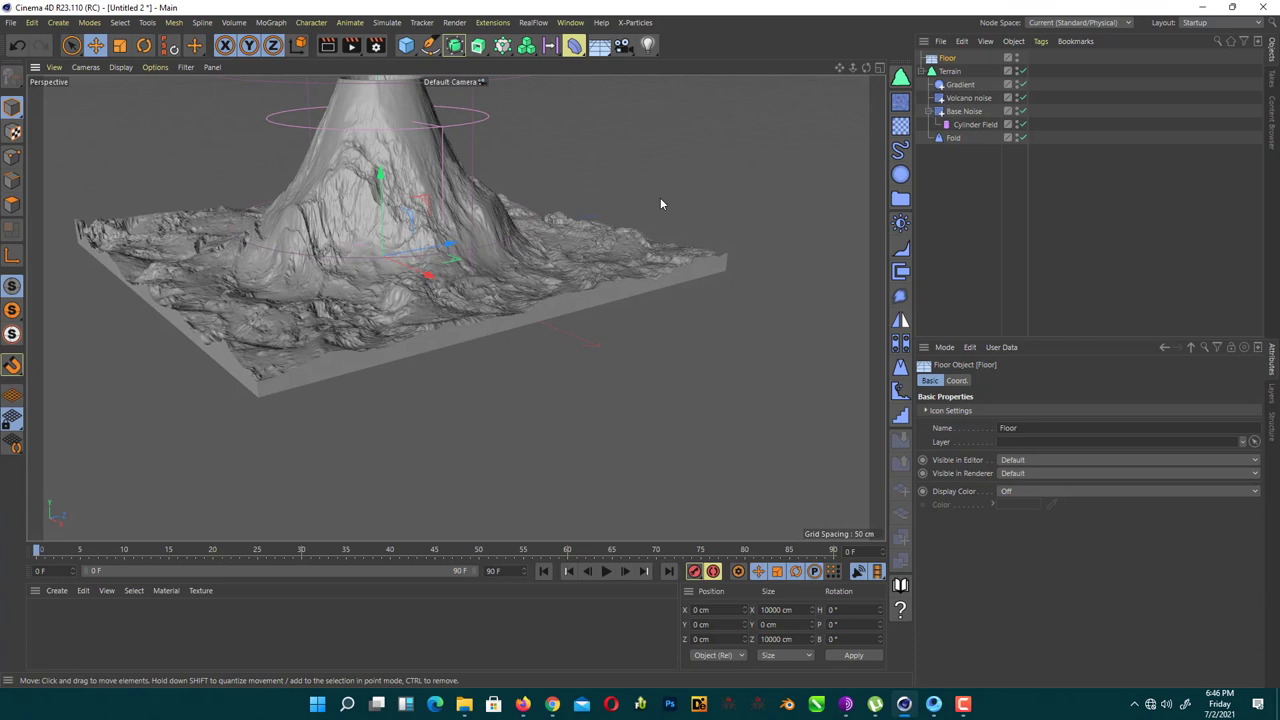
{"action": "key", "text": "h"}
{"action": "left_click_drag", "start_coordinate": [472, 266], "coordinate": [468, 279]}
{"action": "scroll", "coordinate": [600, 250], "scroll_direction": "up", "scroll_amount": 3}
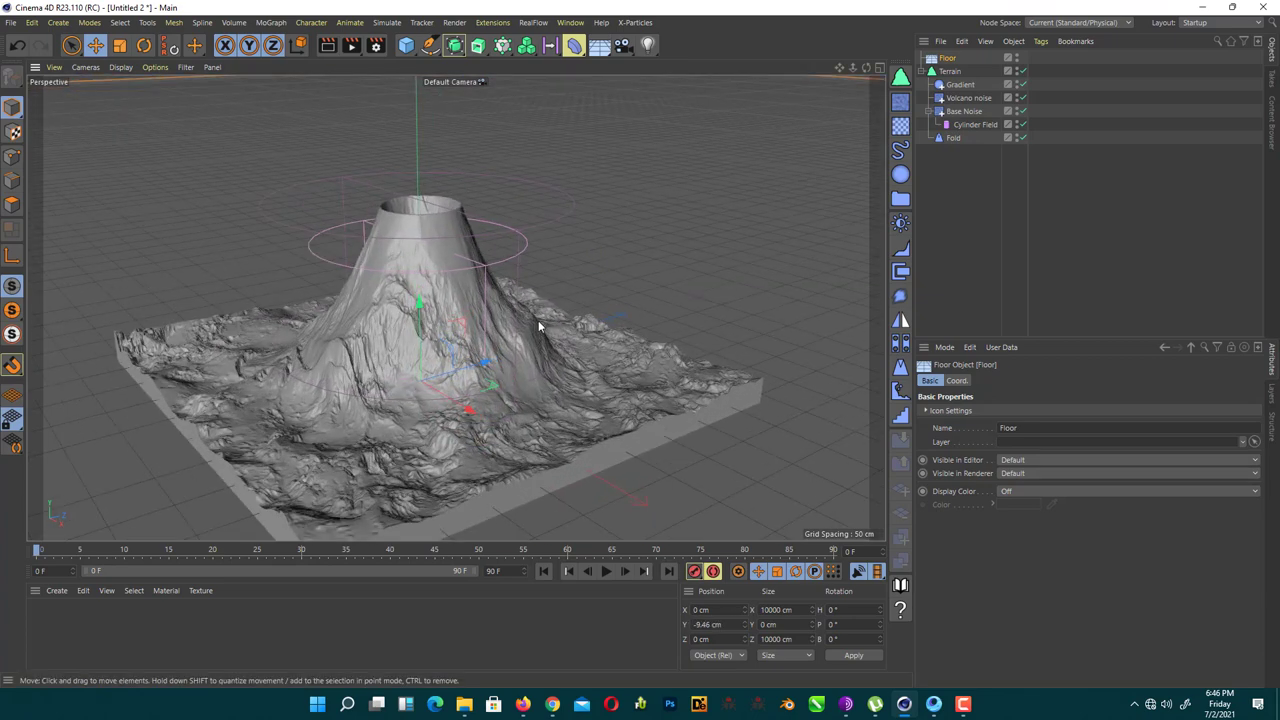
{"action": "left_click_drag", "start_coordinate": [538, 320], "coordinate": [545, 380], "text": "alt"}
Create a new material and apply it to the terrain
{"action": "double_click", "coordinate": [143, 625]}
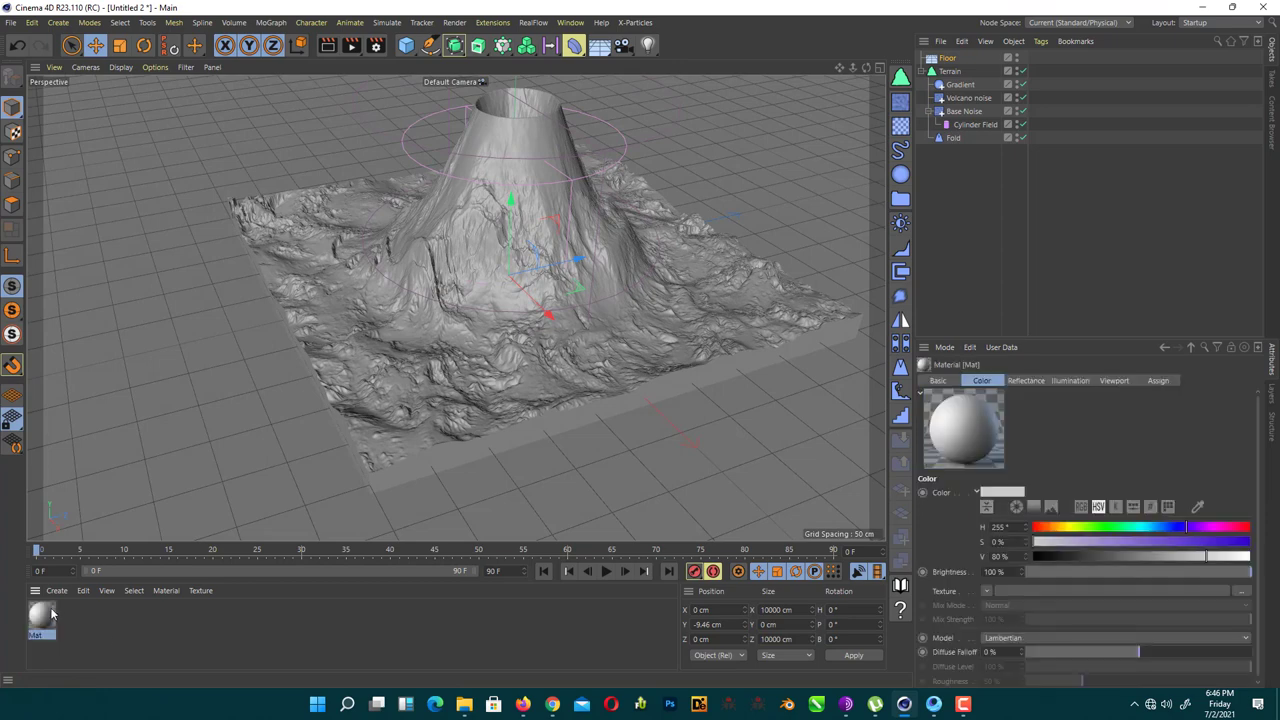
{"action": "left_click_drag", "start_coordinate": [52, 614], "coordinate": [510, 362]}
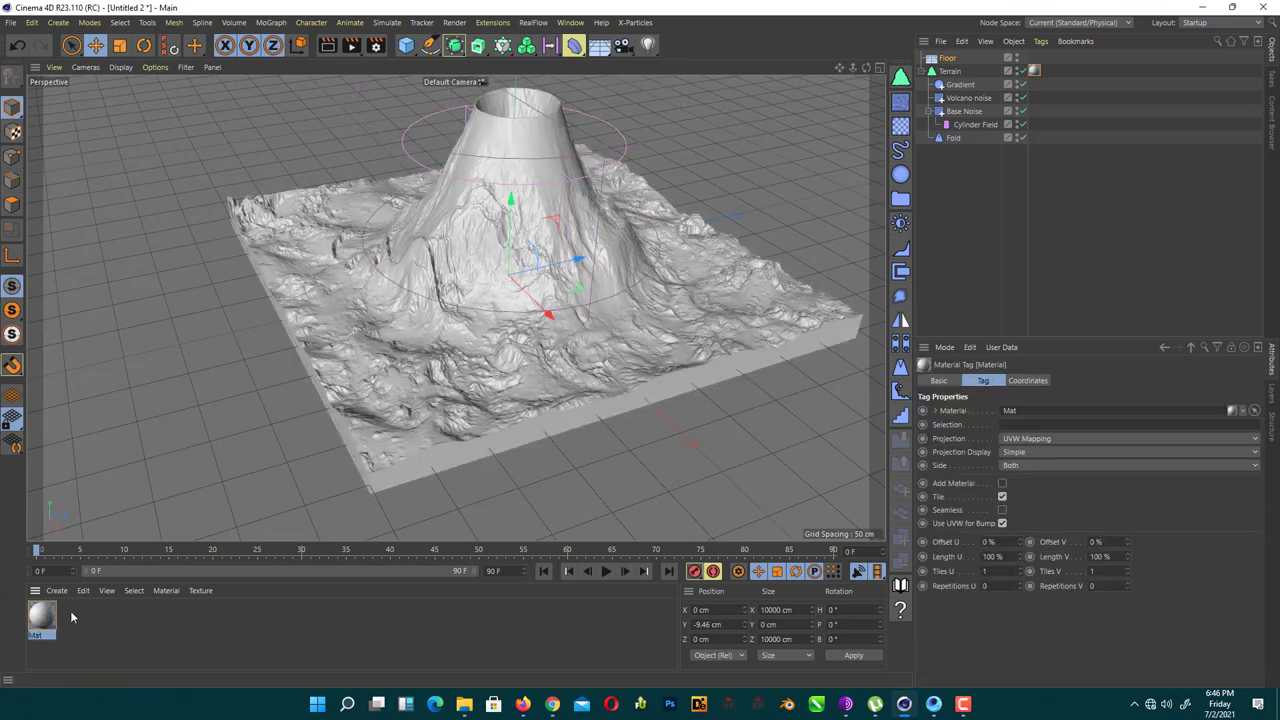
Set the terrain material's base colour to a near-white with hue 247°, saturation 3% and value 100%
{"action": "double_click", "coordinate": [40, 617]}
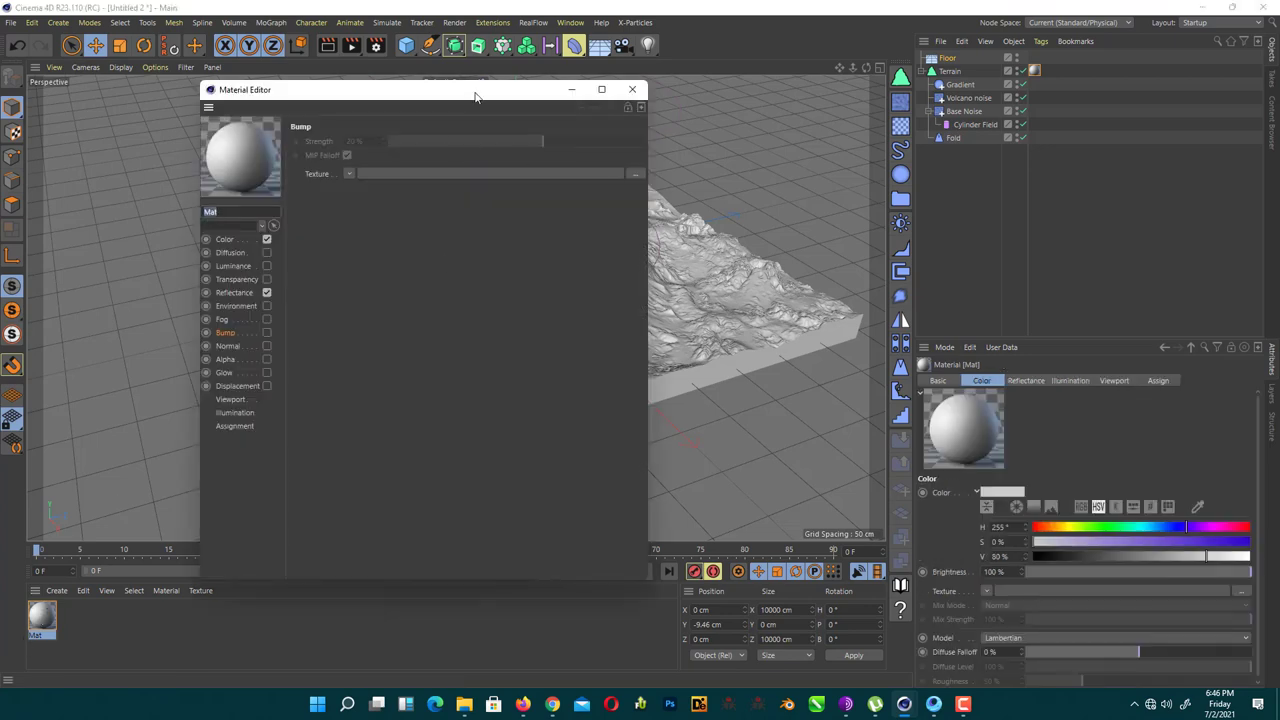
{"action": "left_click_drag", "start_coordinate": [475, 96], "coordinate": [1070, 129]}
{"action": "left_click", "coordinate": [829, 272]}
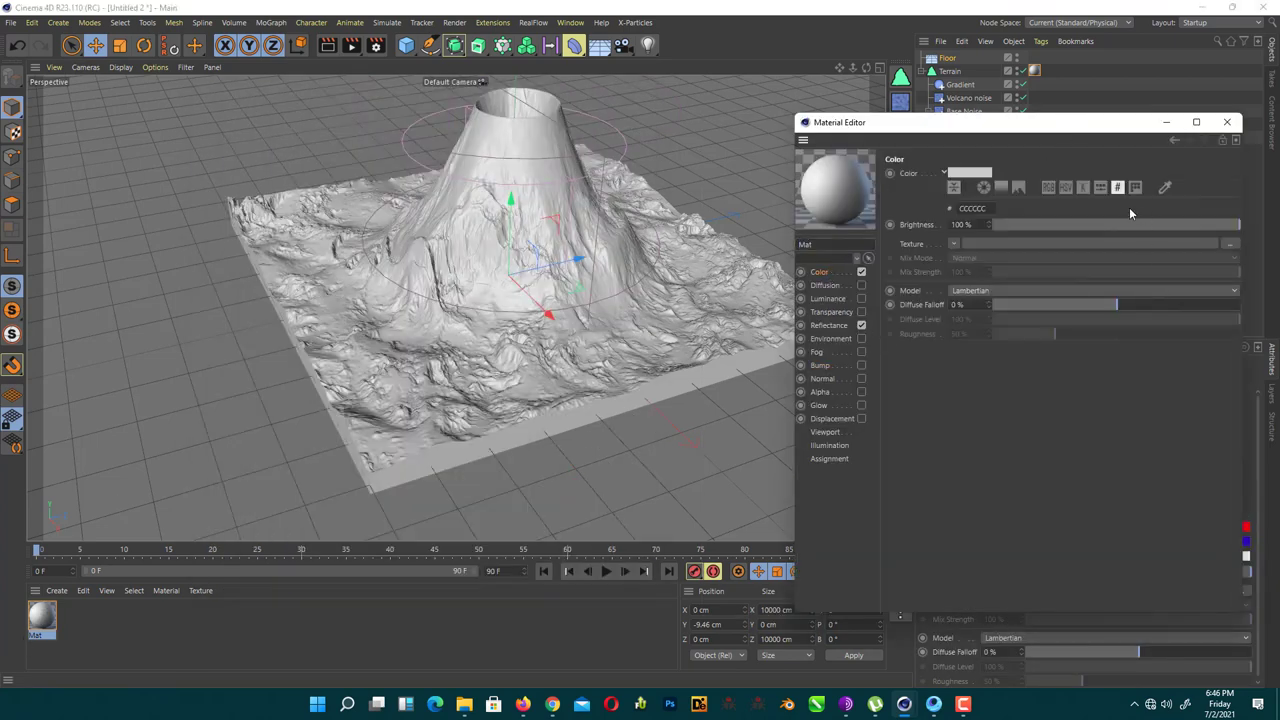
{"action": "left_click", "coordinate": [1048, 187]}
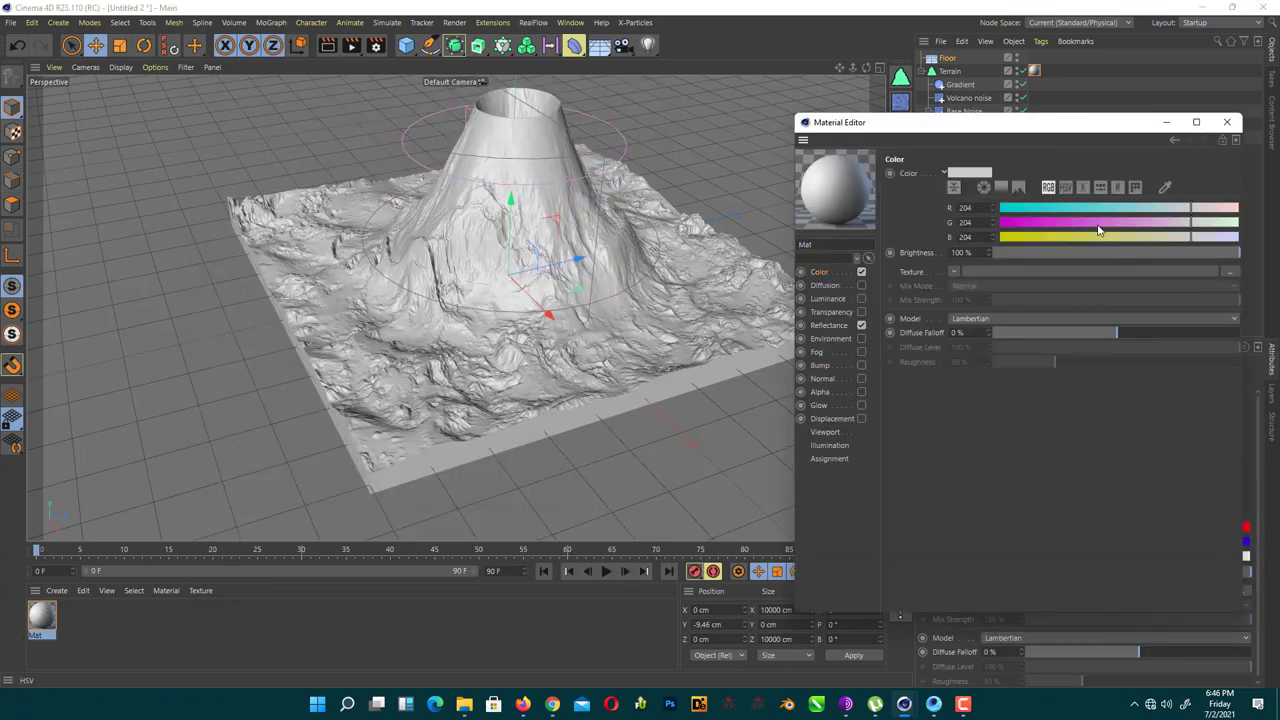
{"action": "left_click", "coordinate": [1065, 187]}
{"action": "left_click", "coordinate": [1224, 238]}
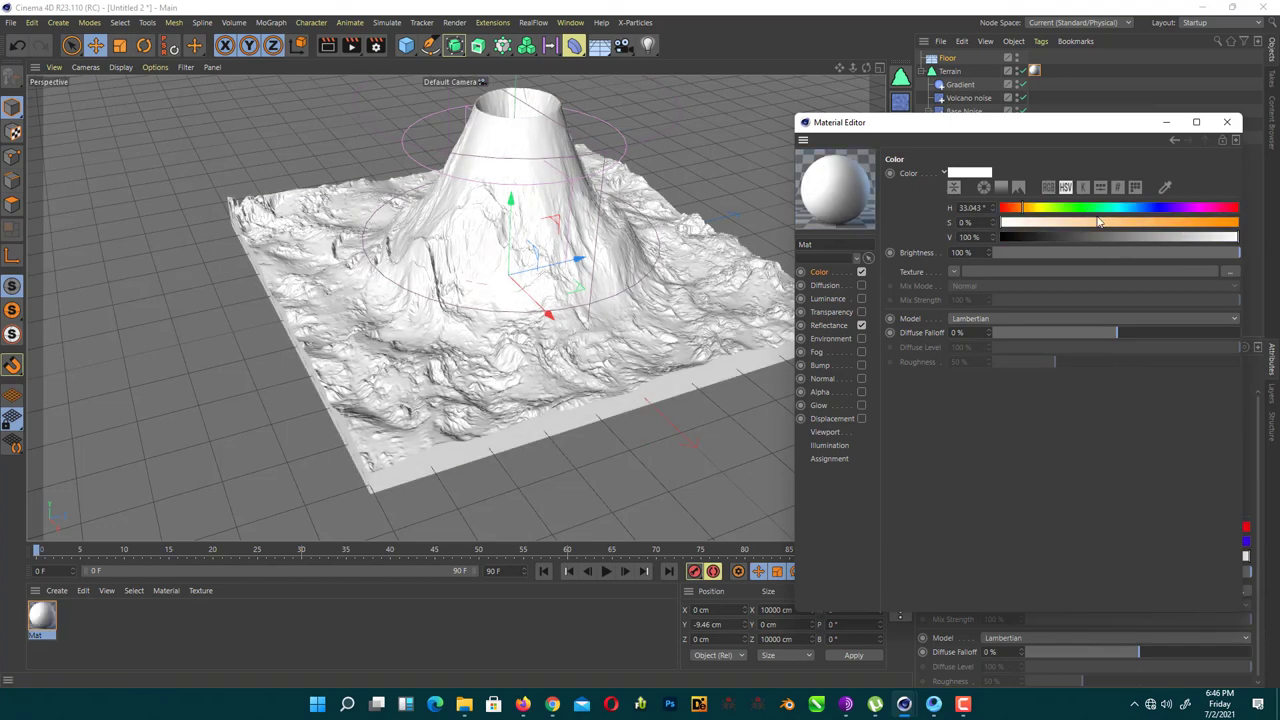
{"action": "left_click", "coordinate": [1162, 208]}
{"action": "left_click_drag", "start_coordinate": [1032, 223], "coordinate": [1010, 226]}
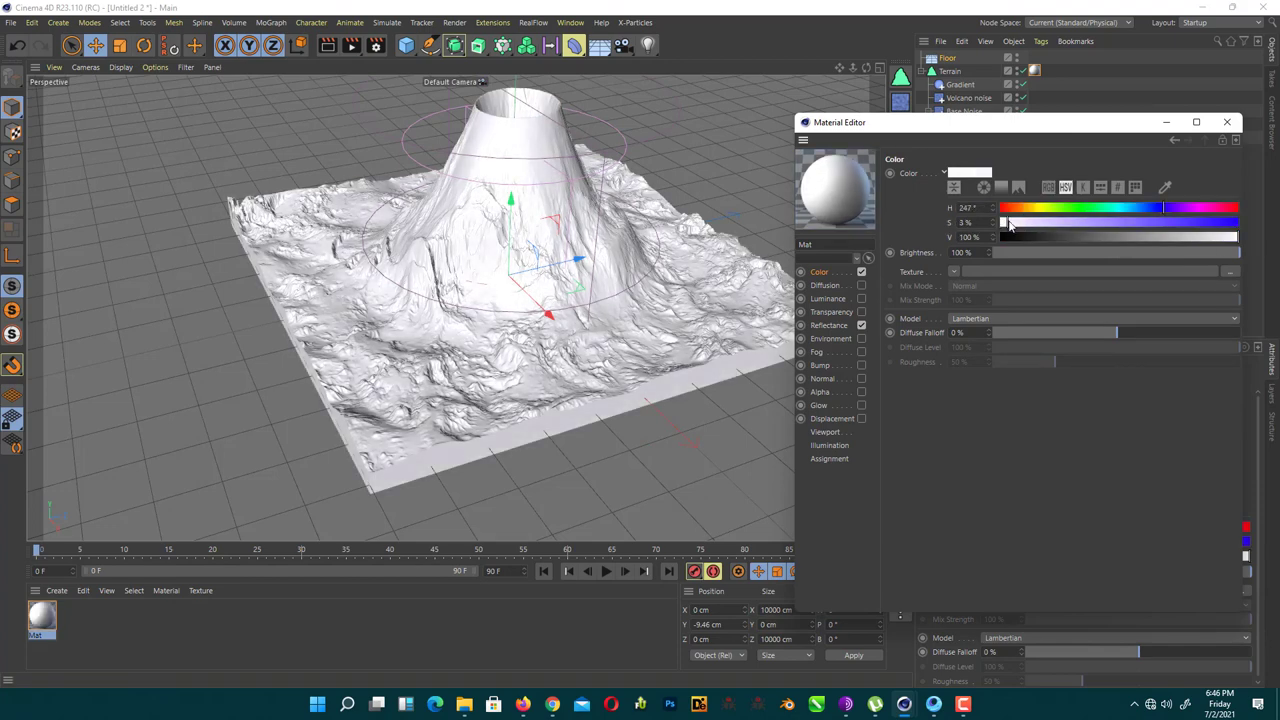
Turn on the terrain material's Luminance channel, turn off Reflectance, and use Subsurface Scattering as the luminance texture
{"action": "left_click", "coordinate": [828, 298]}
{"action": "left_click", "coordinate": [861, 298]}
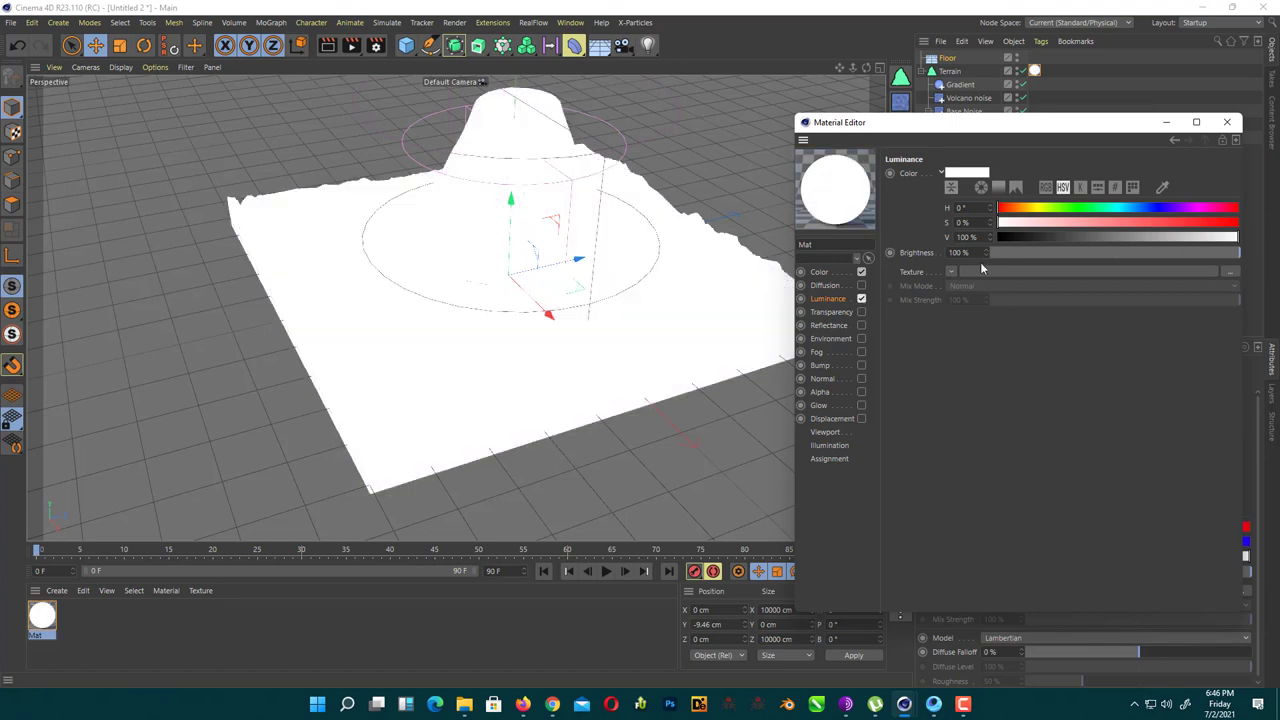
{"action": "left_click", "coordinate": [950, 271]}
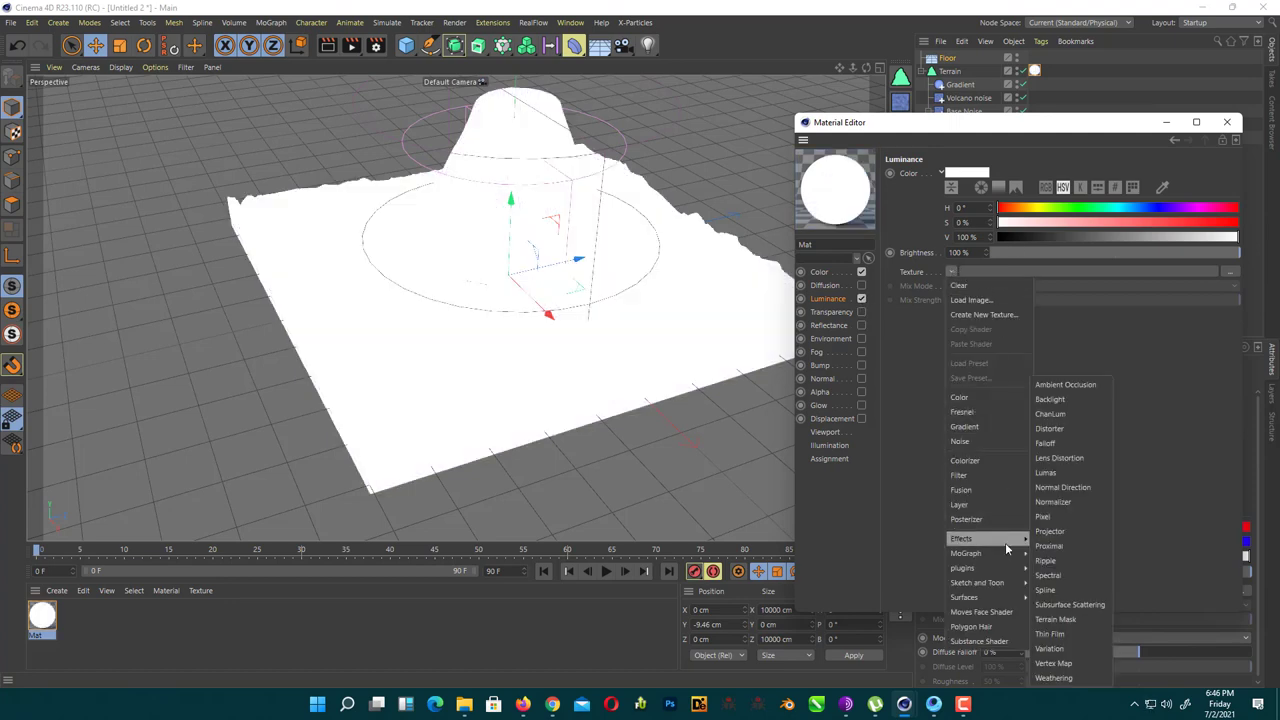
{"action": "mouse_move", "coordinate": [994, 545]}
{"action": "left_click", "coordinate": [1060, 605]}
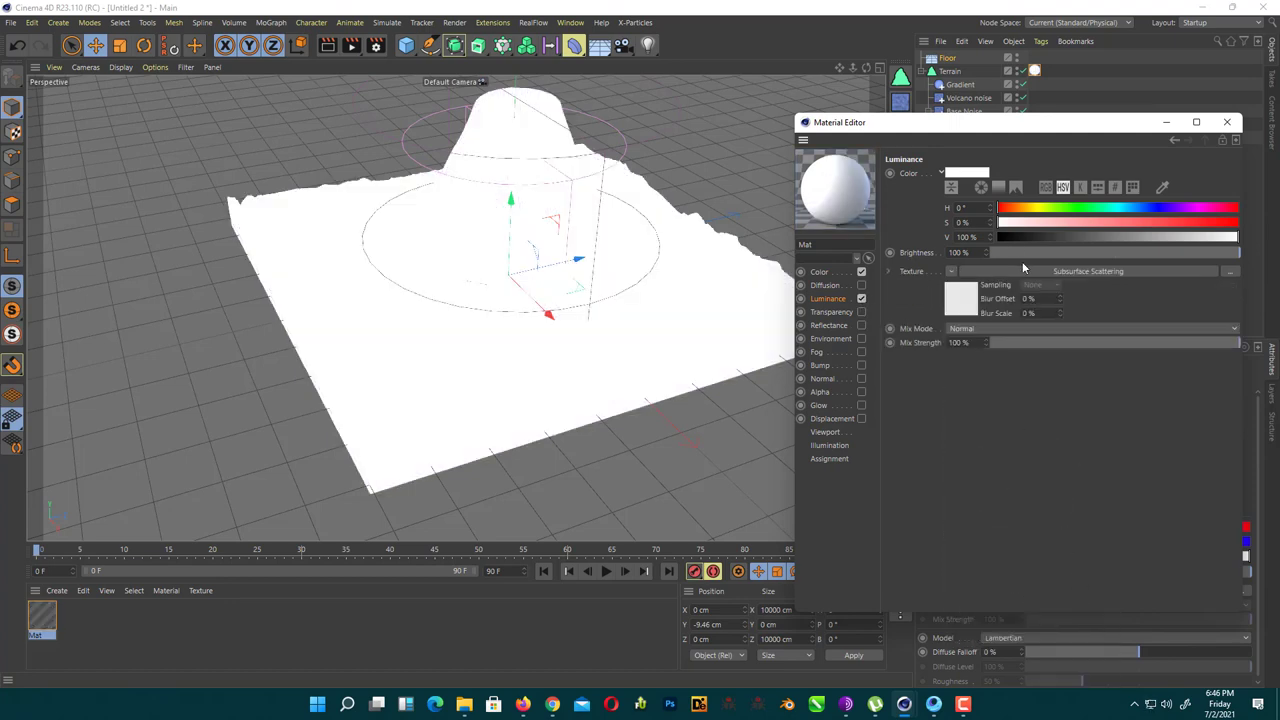
Set the Subsurface Scattering colour to saturation 10% and value 100%, with a path length of about 15 cm
{"action": "left_click", "coordinate": [1024, 272]}
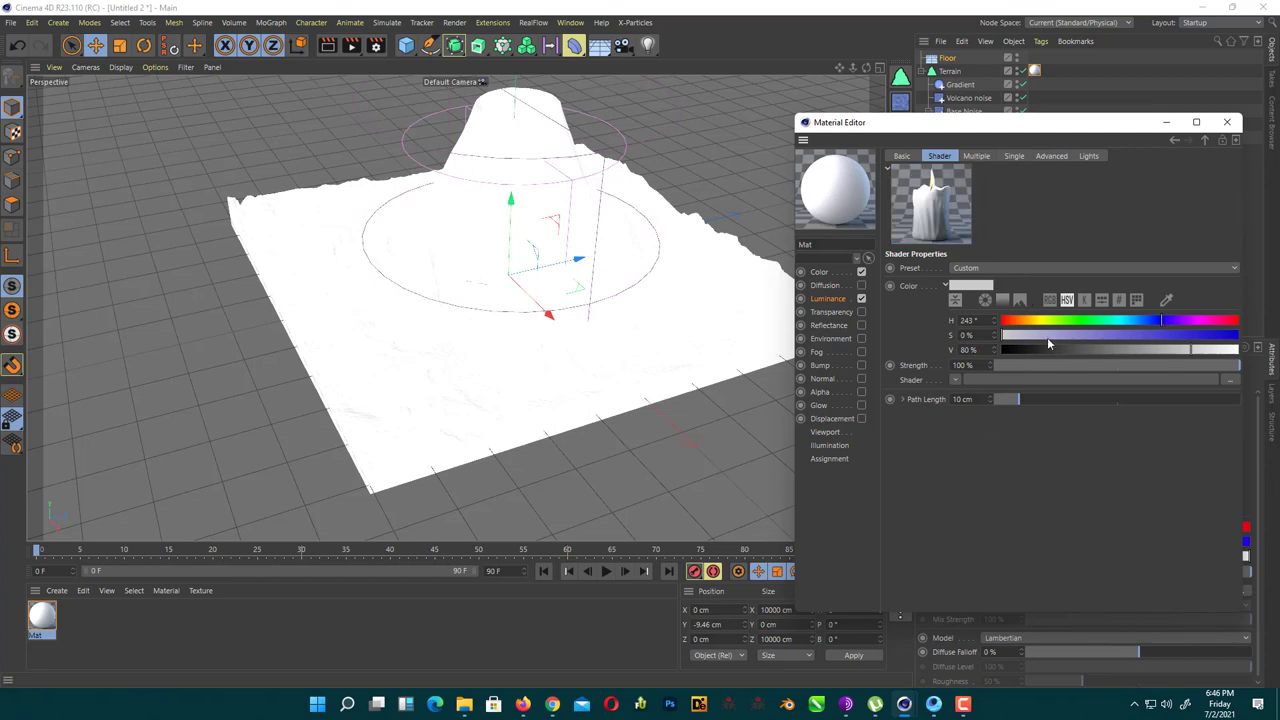
{"action": "left_click", "coordinate": [1032, 337]}
{"action": "left_click", "coordinate": [1236, 349]}
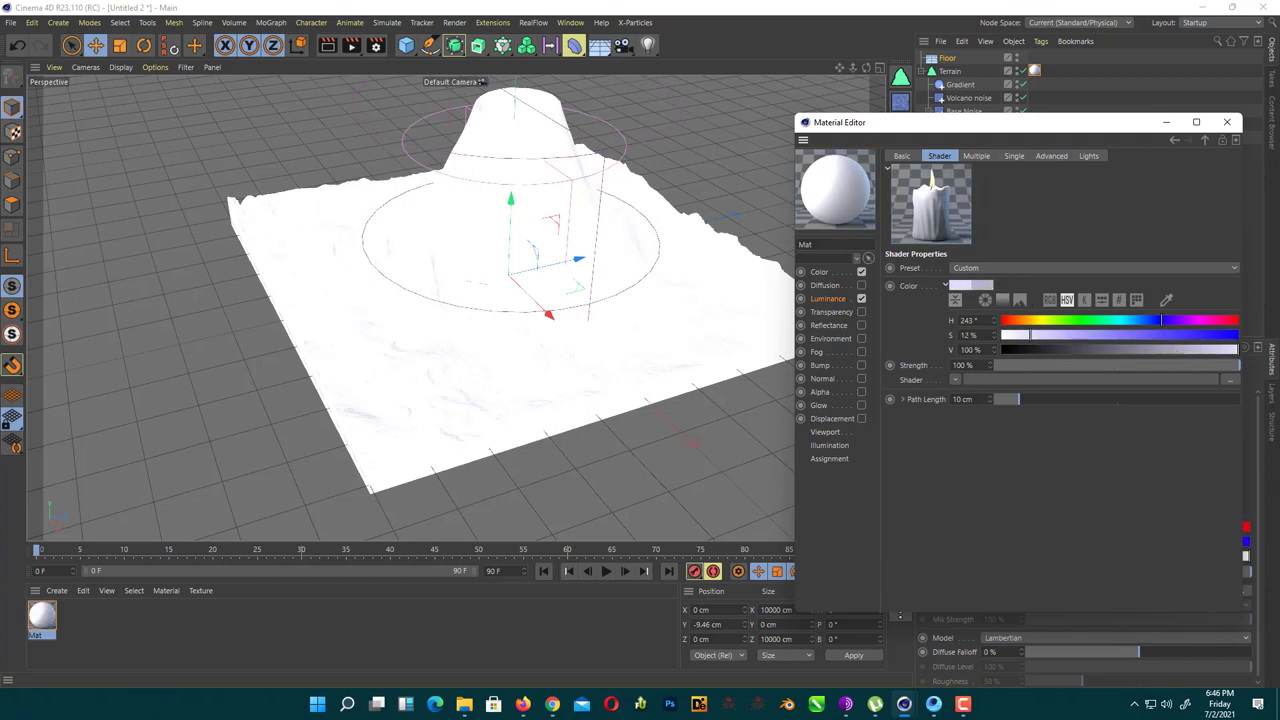
{"action": "left_click", "coordinate": [1026, 336]}
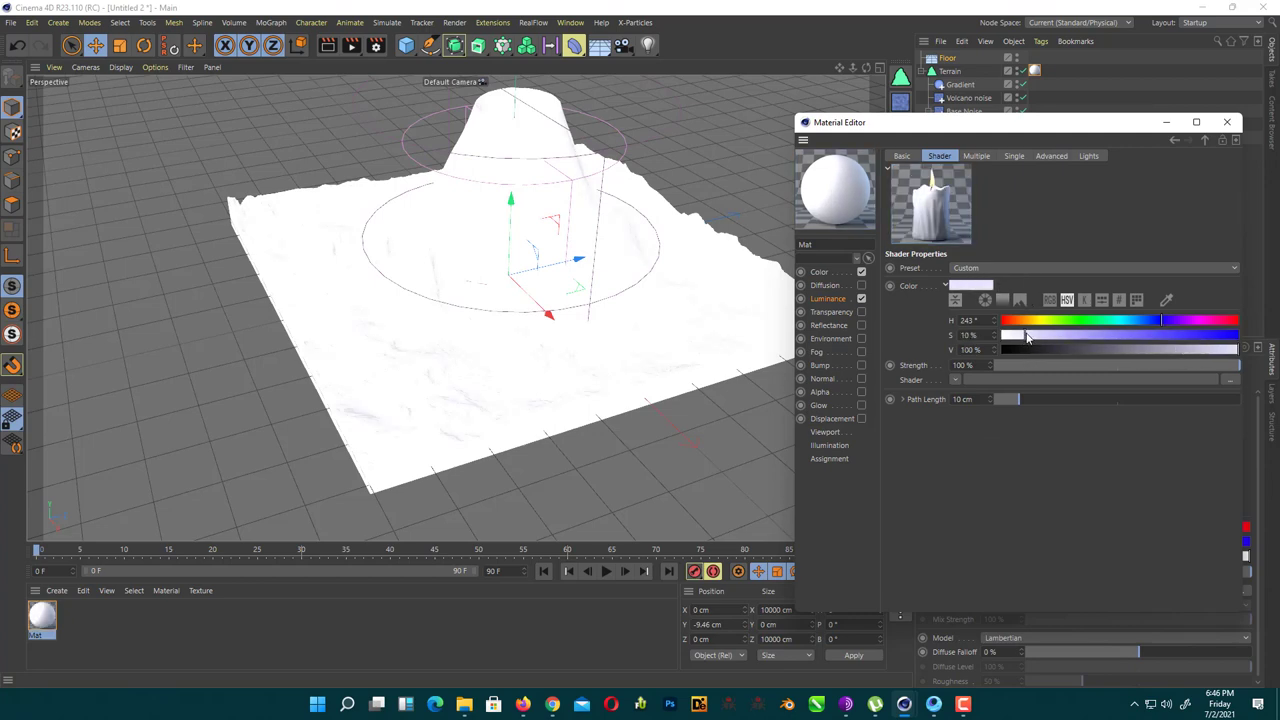
{"action": "left_click", "coordinate": [1031, 399]}
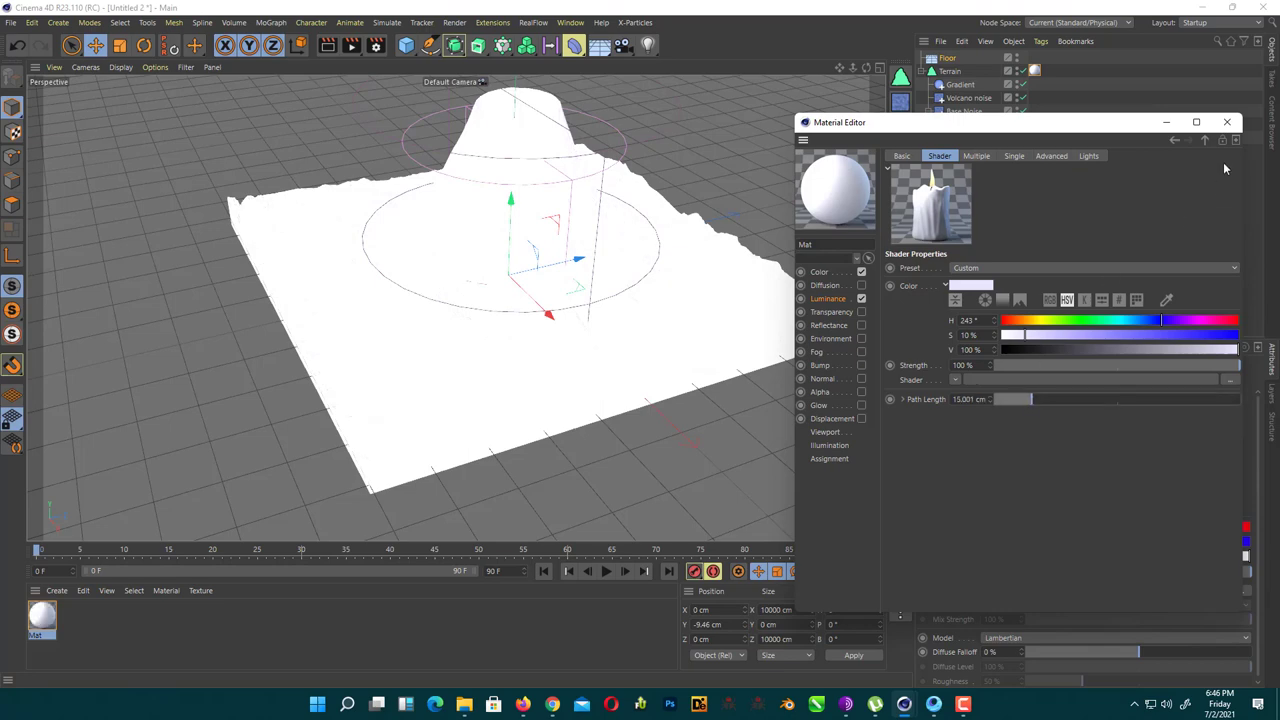
{"action": "left_click", "coordinate": [1227, 122]}
{"action": "left_click_drag", "start_coordinate": [834, 249], "coordinate": [621, 305], "text": "alt"}
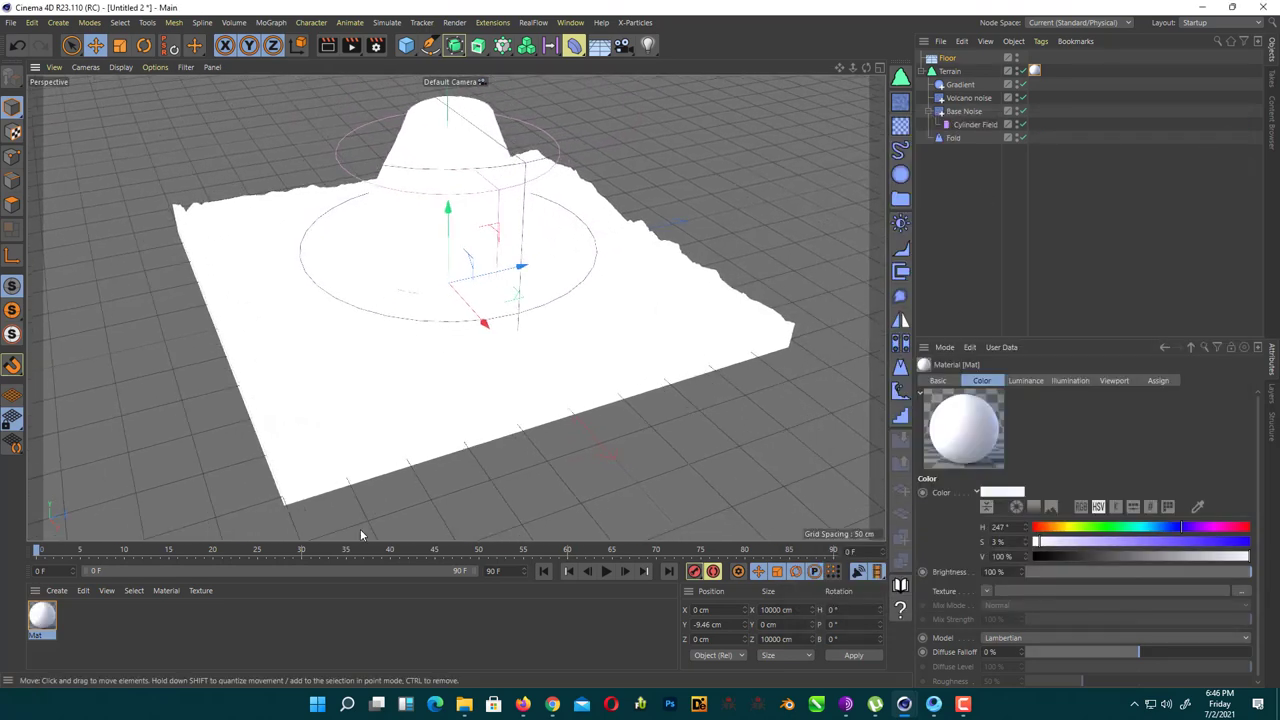
Create a second material, add a Sky object, and apply the new material to it
{"action": "double_click", "coordinate": [198, 633]}
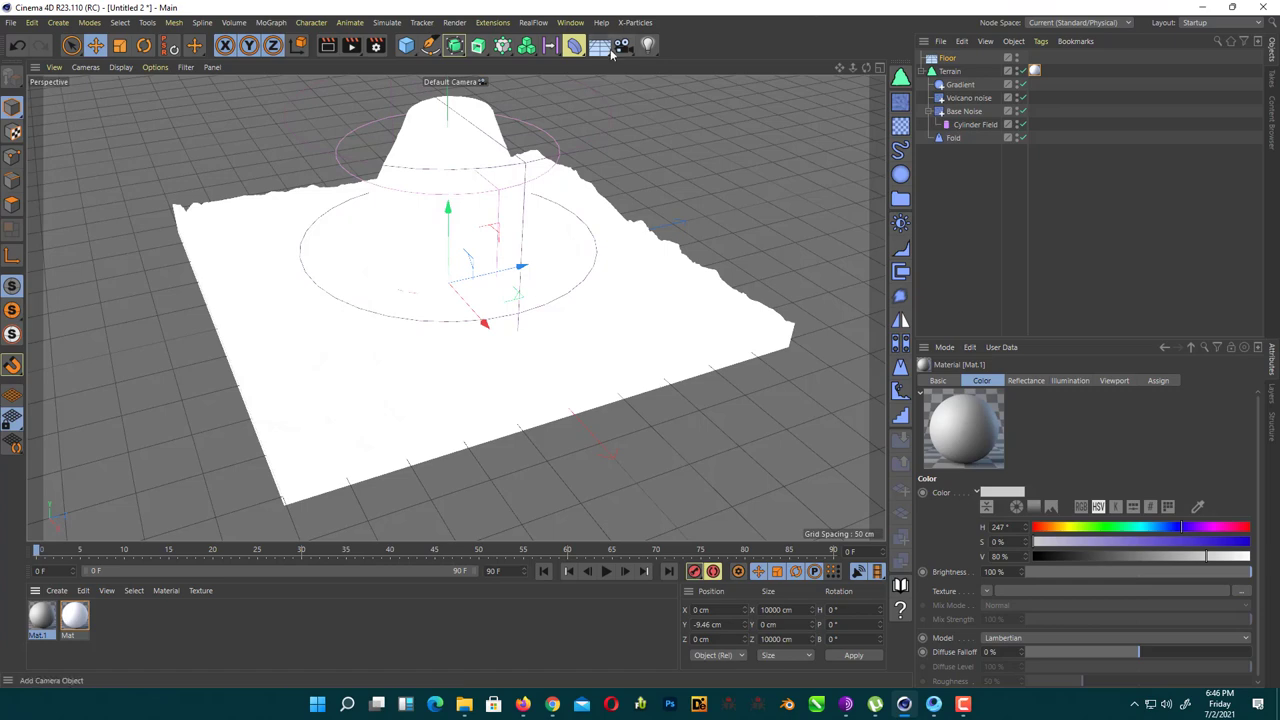
{"action": "left_click", "coordinate": [622, 45]}
{"action": "left_click", "coordinate": [641, 90]}
{"action": "left_click_drag", "start_coordinate": [40, 615], "coordinate": [300, 388]}
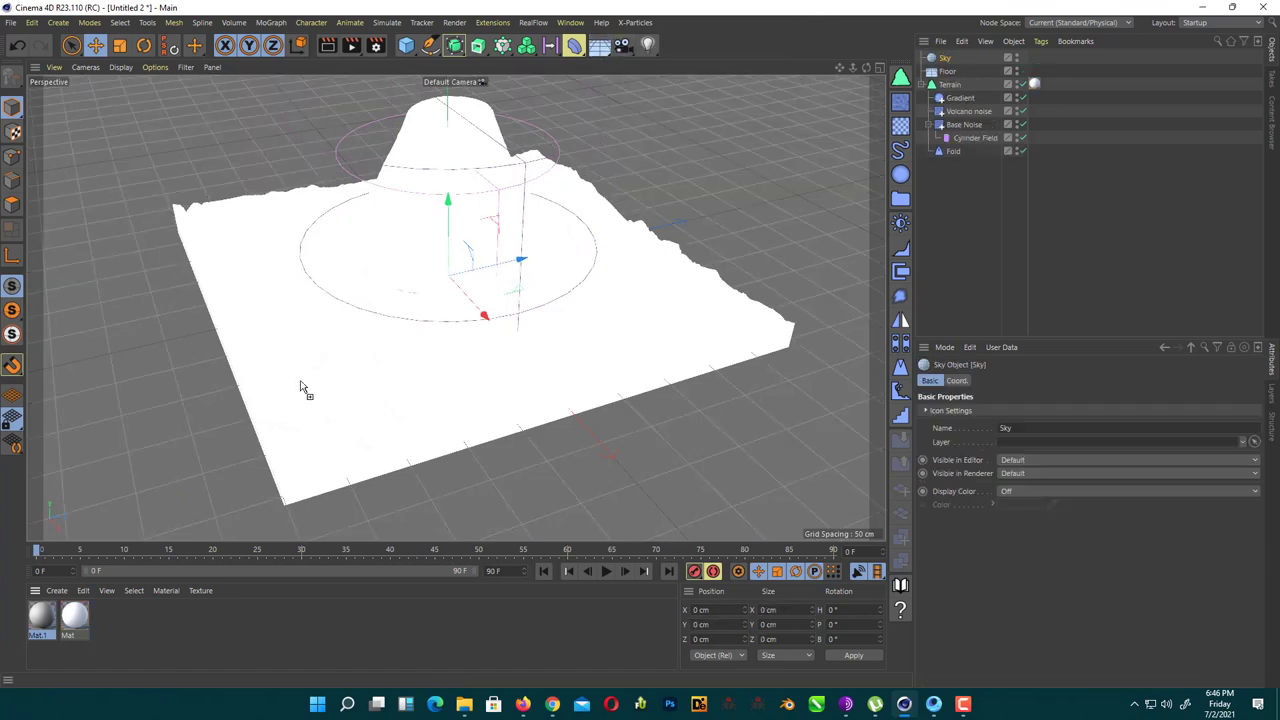
{"action": "left_click_drag", "start_coordinate": [937, 68], "coordinate": [942, 58]}
Turn off Color and Reflectance in the sky material and enable only its Luminance channel
{"action": "double_click", "coordinate": [40, 615]}
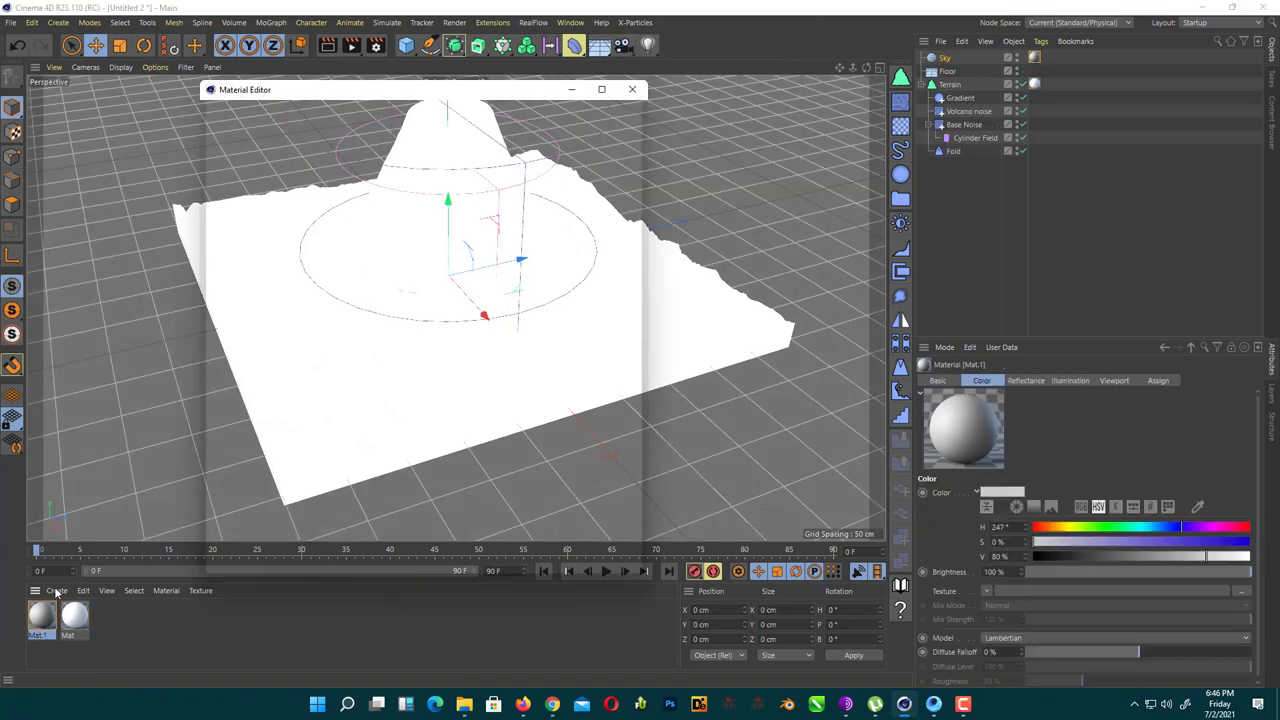
{"action": "left_click", "coordinate": [266, 239]}
{"action": "left_click", "coordinate": [266, 292]}
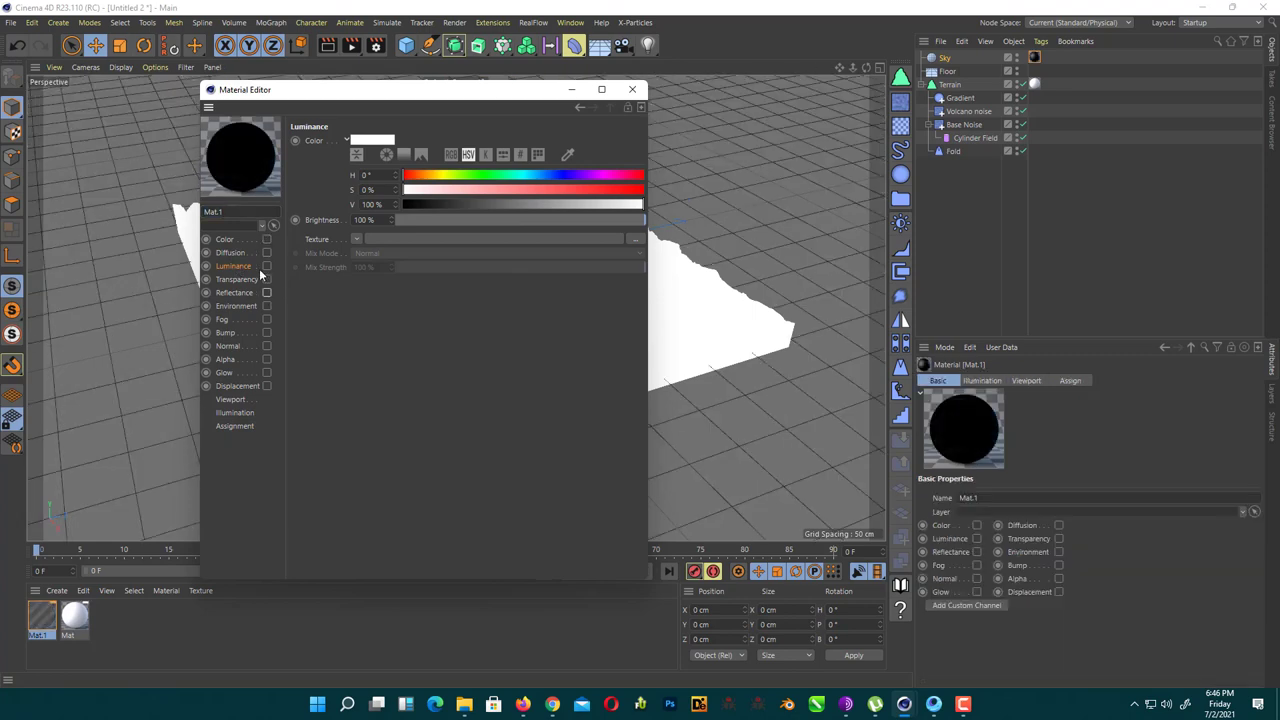
{"action": "left_click", "coordinate": [266, 266]}
Load the CloudCity image from the Background folder as the sky material's luminance texture
{"action": "left_click", "coordinate": [419, 241]}
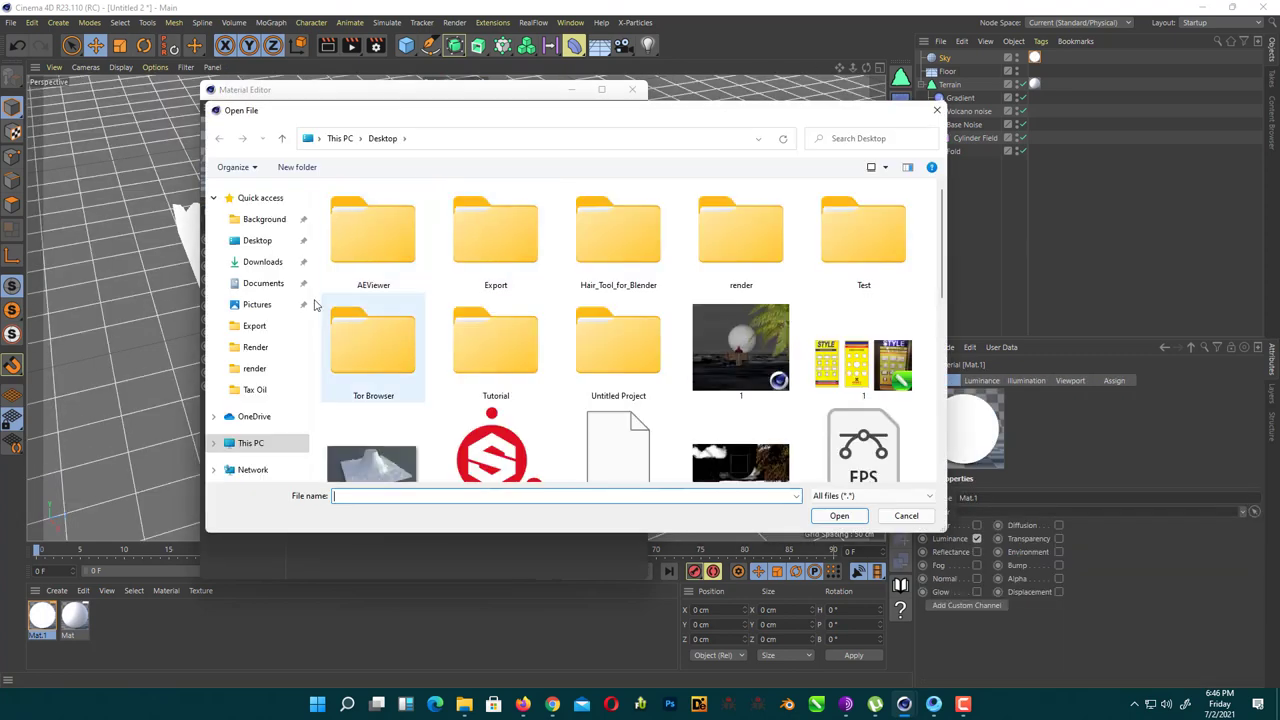
{"action": "left_click", "coordinate": [260, 240]}
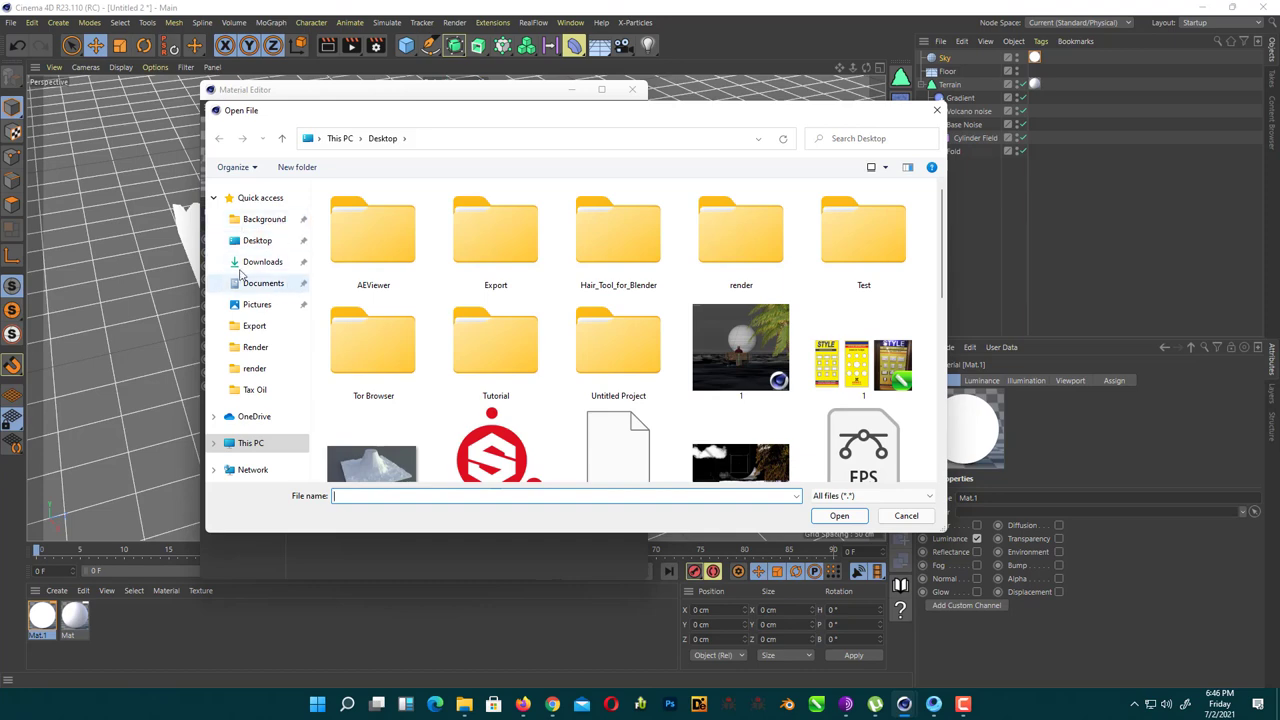
{"action": "left_click", "coordinate": [262, 219]}
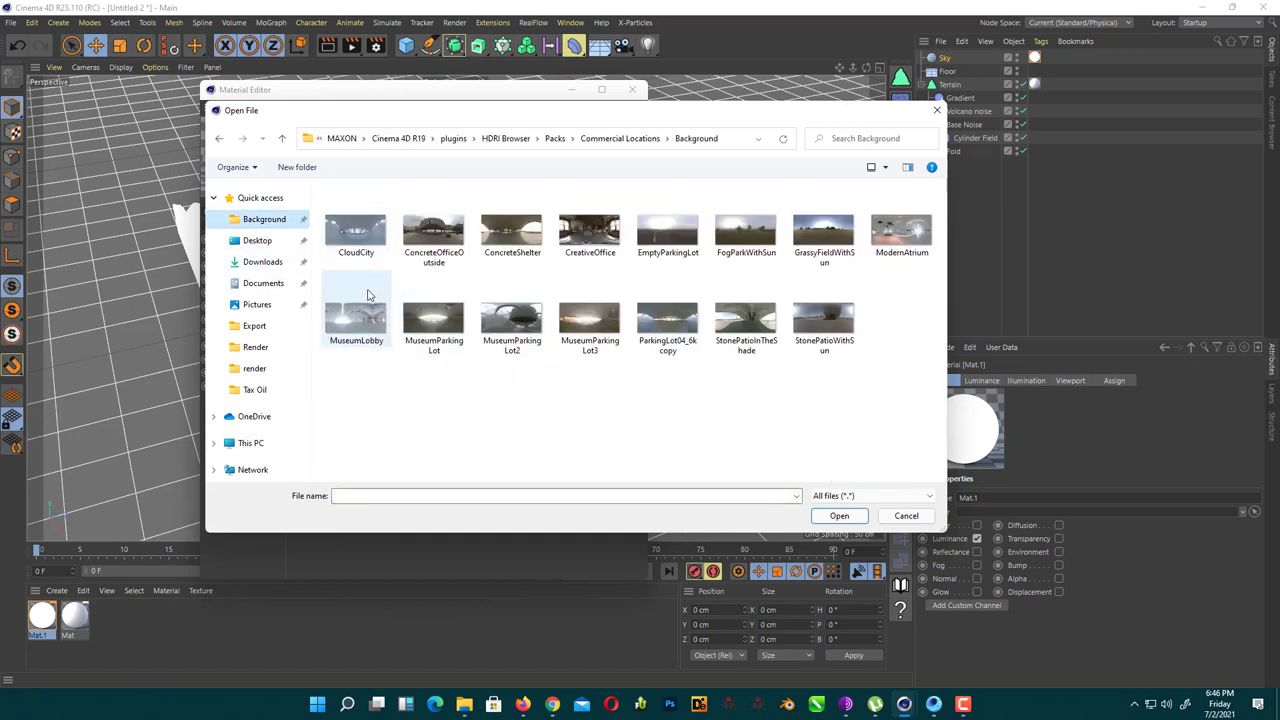
{"action": "double_click", "coordinate": [362, 250]}
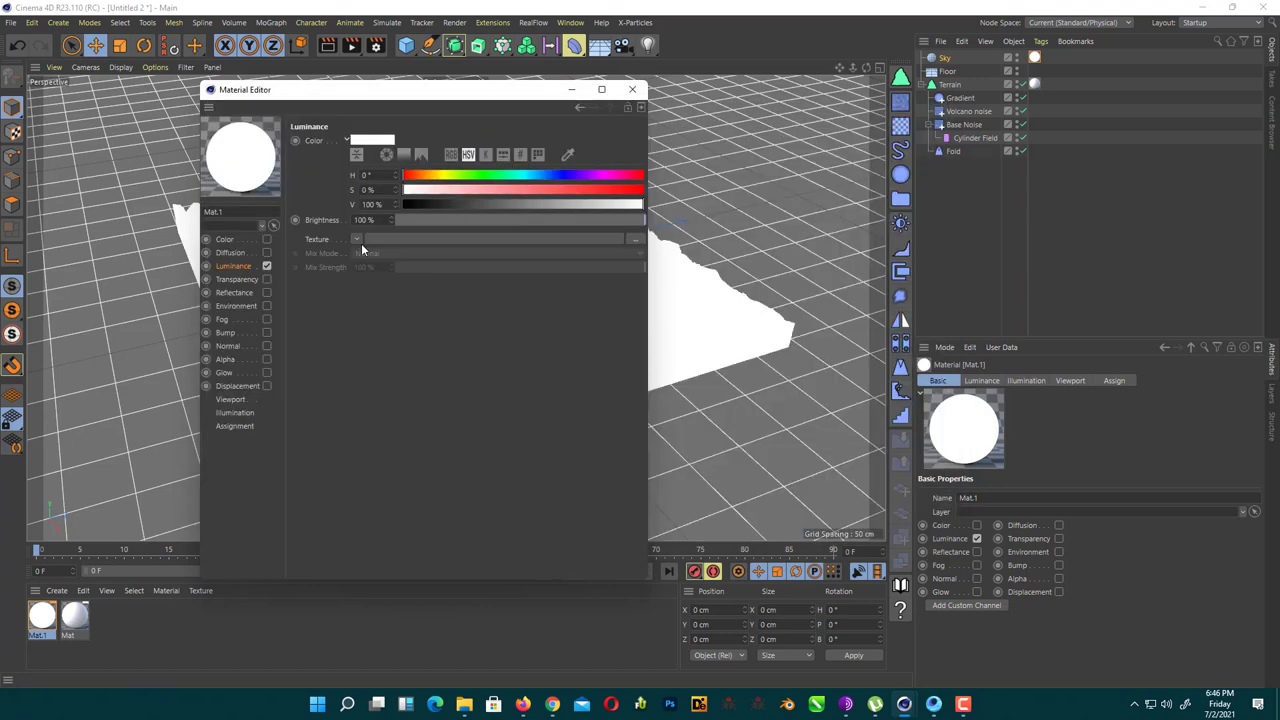
{"action": "left_click", "coordinate": [738, 409]}
{"action": "left_click", "coordinate": [632, 89]}
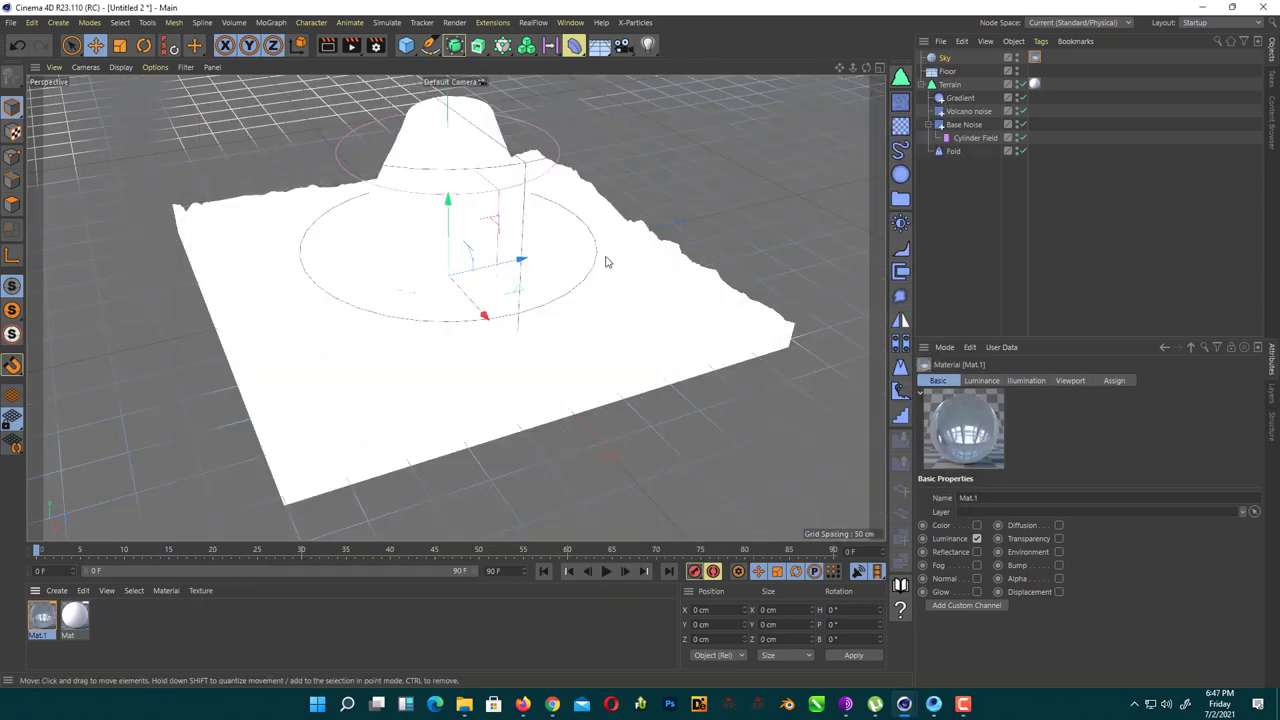
Add Global Illumination to the render settings with an adjusted irradiance cache record density, and render the perspective view
{"action": "left_click", "coordinate": [376, 45]}
{"action": "left_click", "coordinate": [412, 333]}
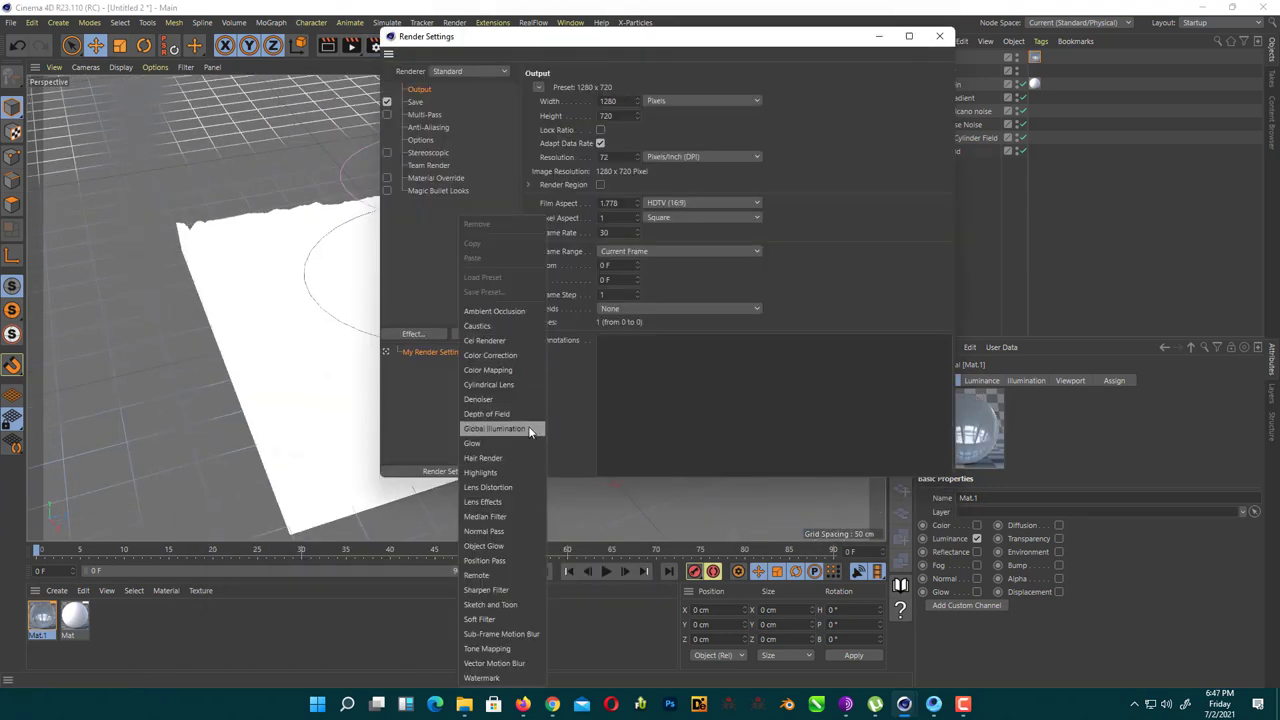
{"action": "left_click", "coordinate": [473, 428]}
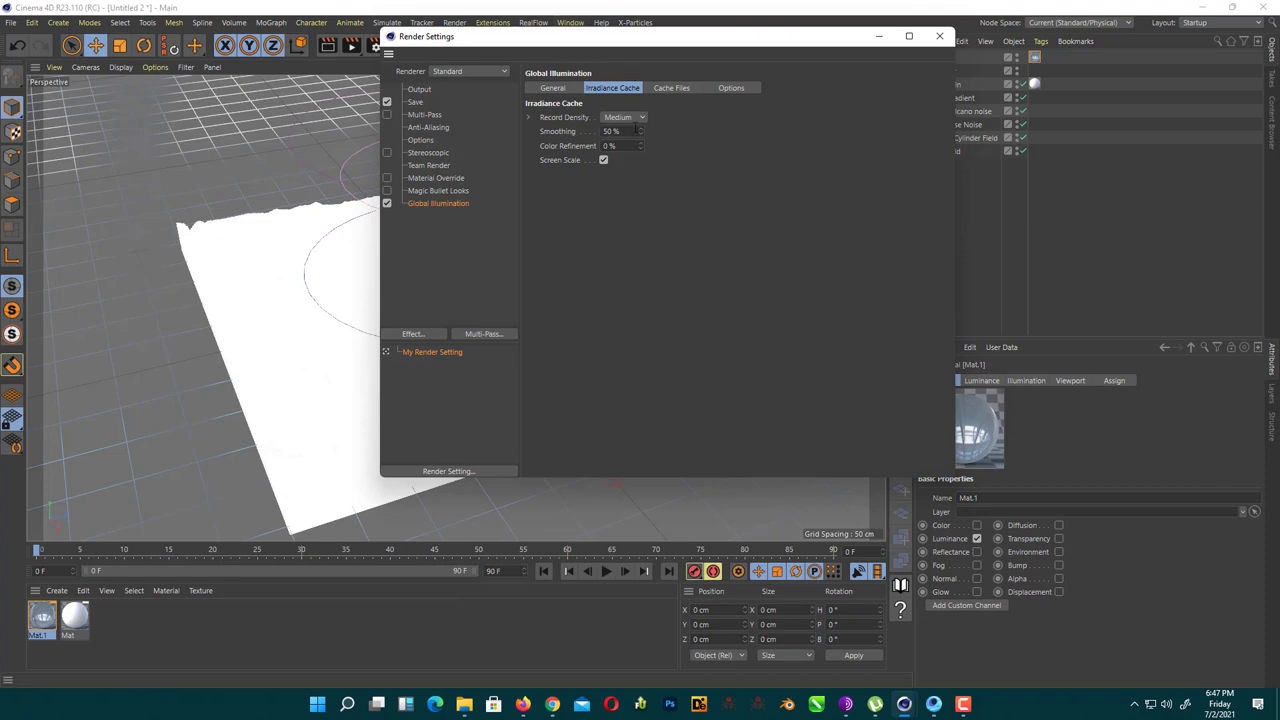
{"action": "left_click", "coordinate": [634, 117]}
{"action": "left_click", "coordinate": [610, 117]}
{"action": "left_click", "coordinate": [940, 37]}
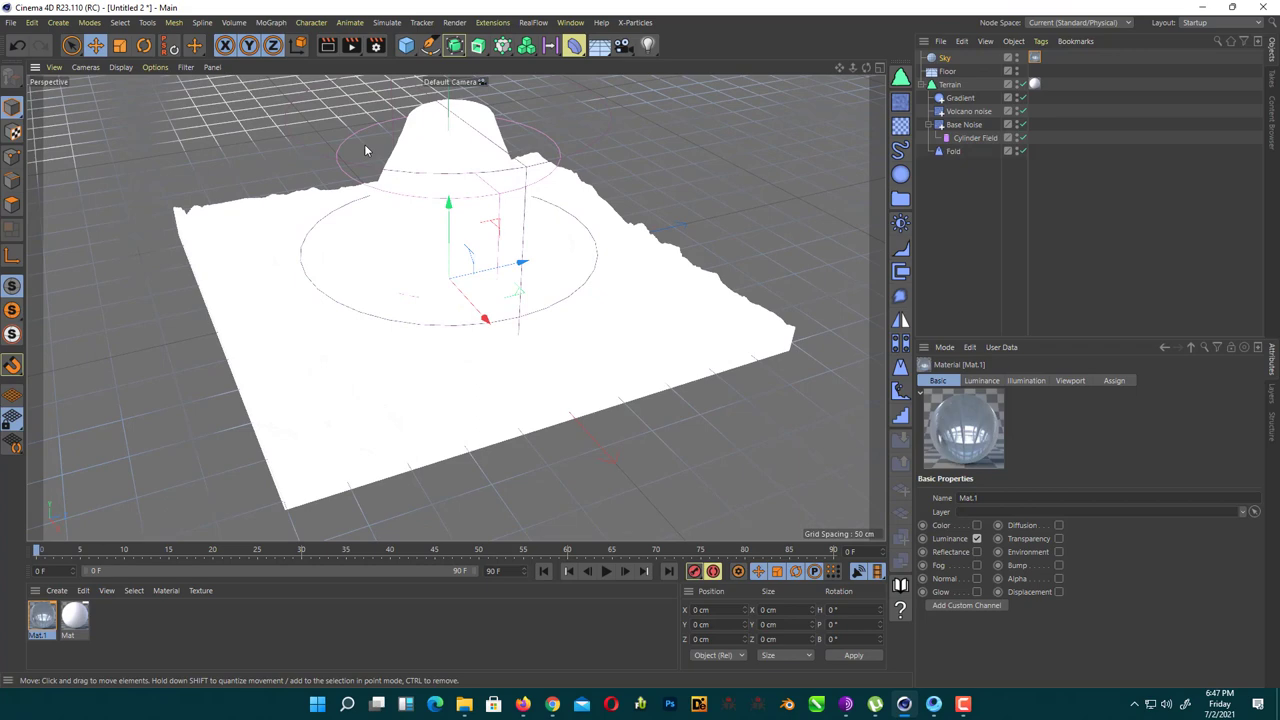
{"action": "left_click", "coordinate": [330, 45]}
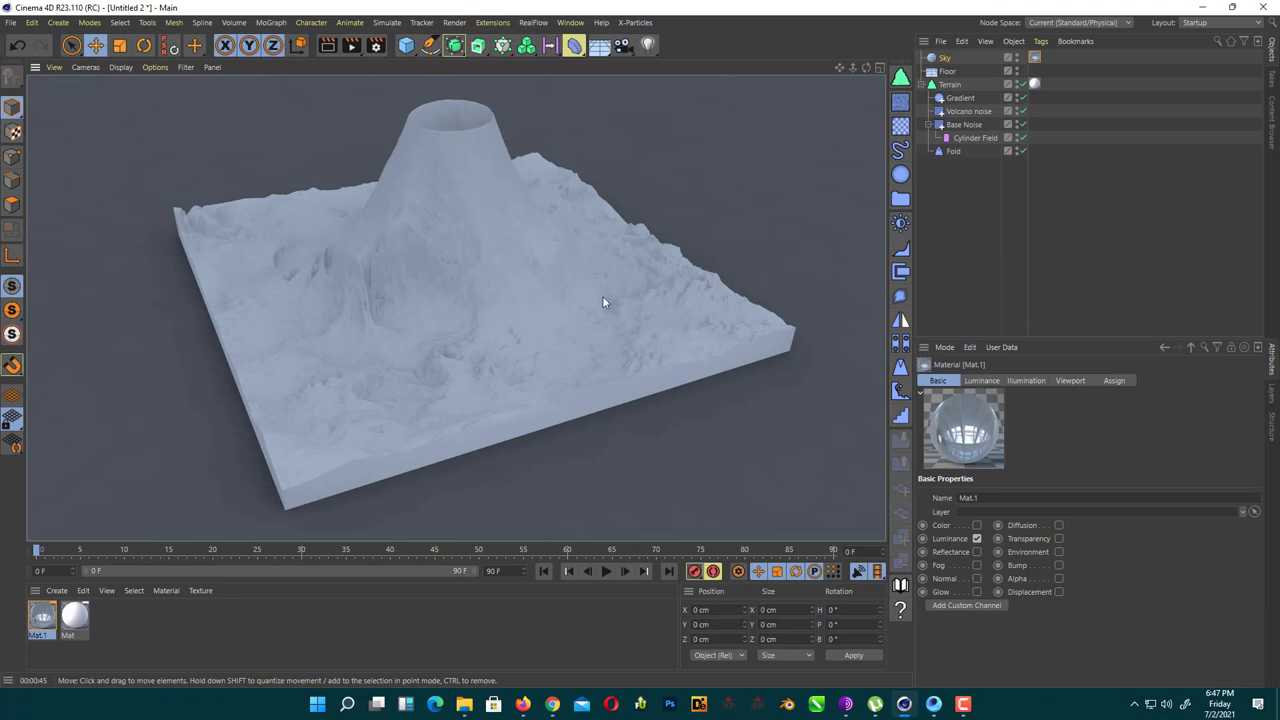
Enable the Bump channel of the terrain material with a Noise texture, and open the noise's shader properties
{"action": "double_click", "coordinate": [74, 616]}
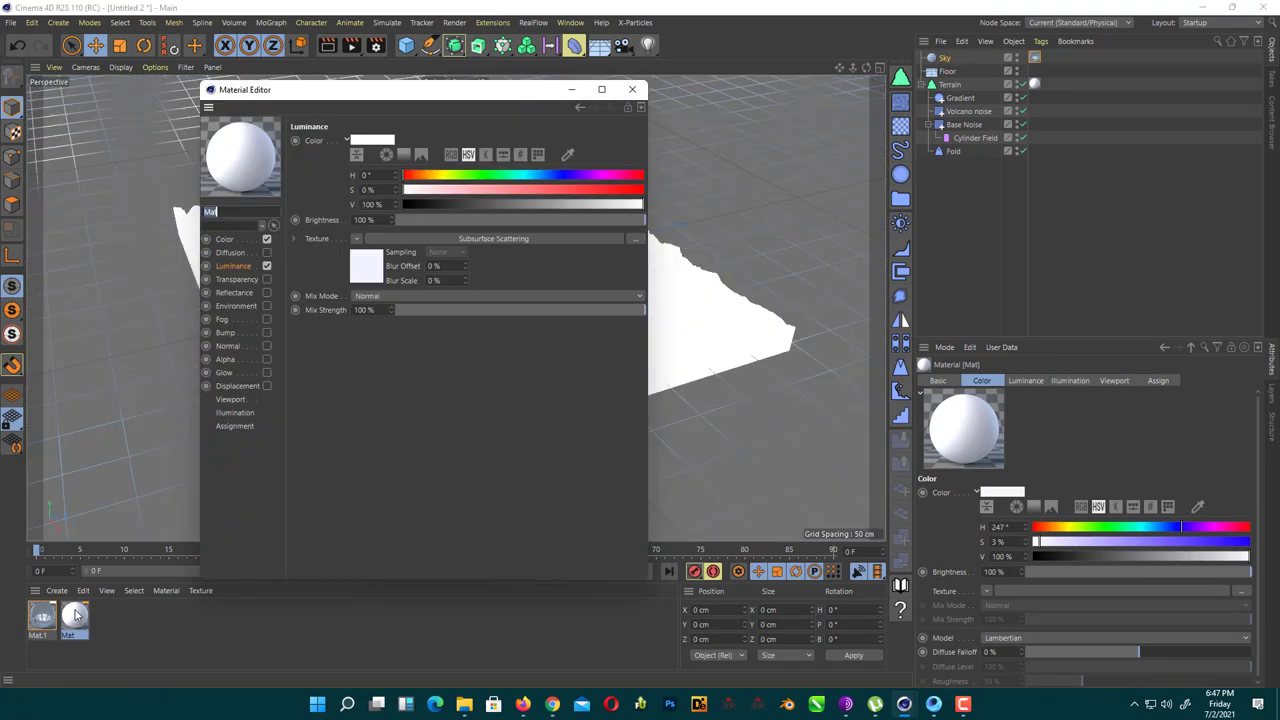
{"action": "left_click_drag", "start_coordinate": [313, 91], "coordinate": [778, 148]}
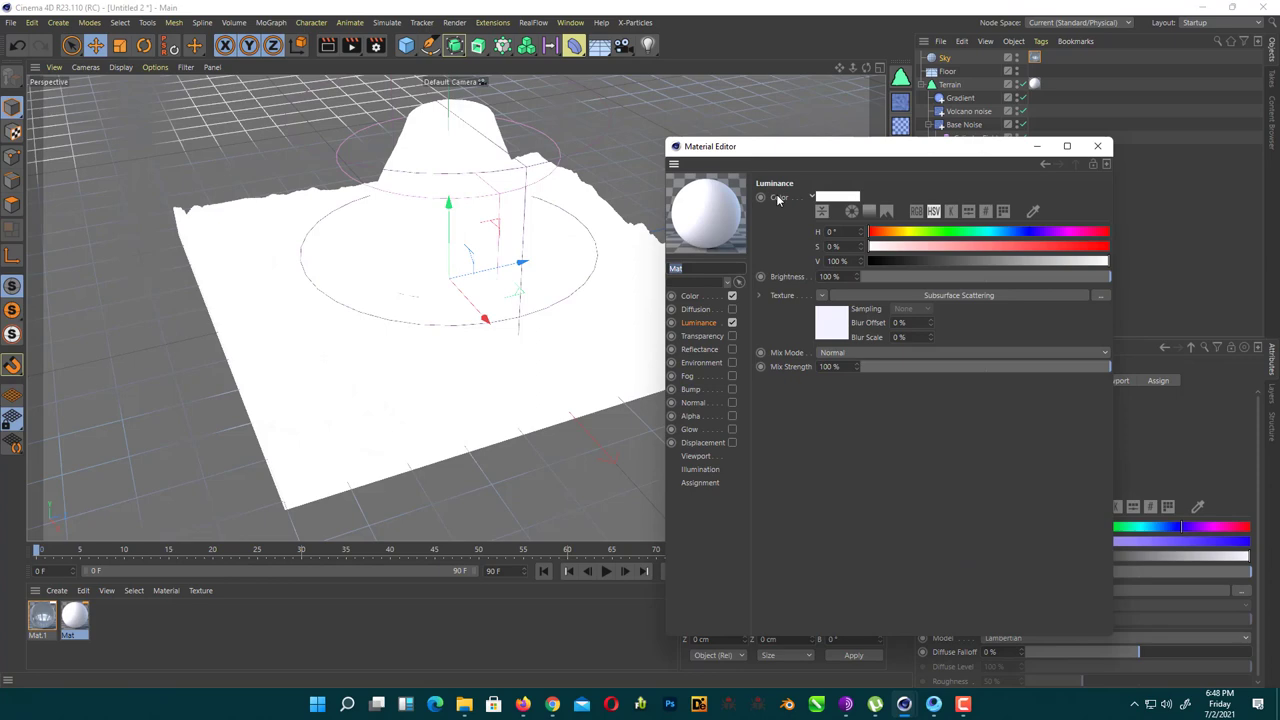
{"action": "left_click", "coordinate": [732, 389]}
{"action": "left_click", "coordinate": [814, 231]}
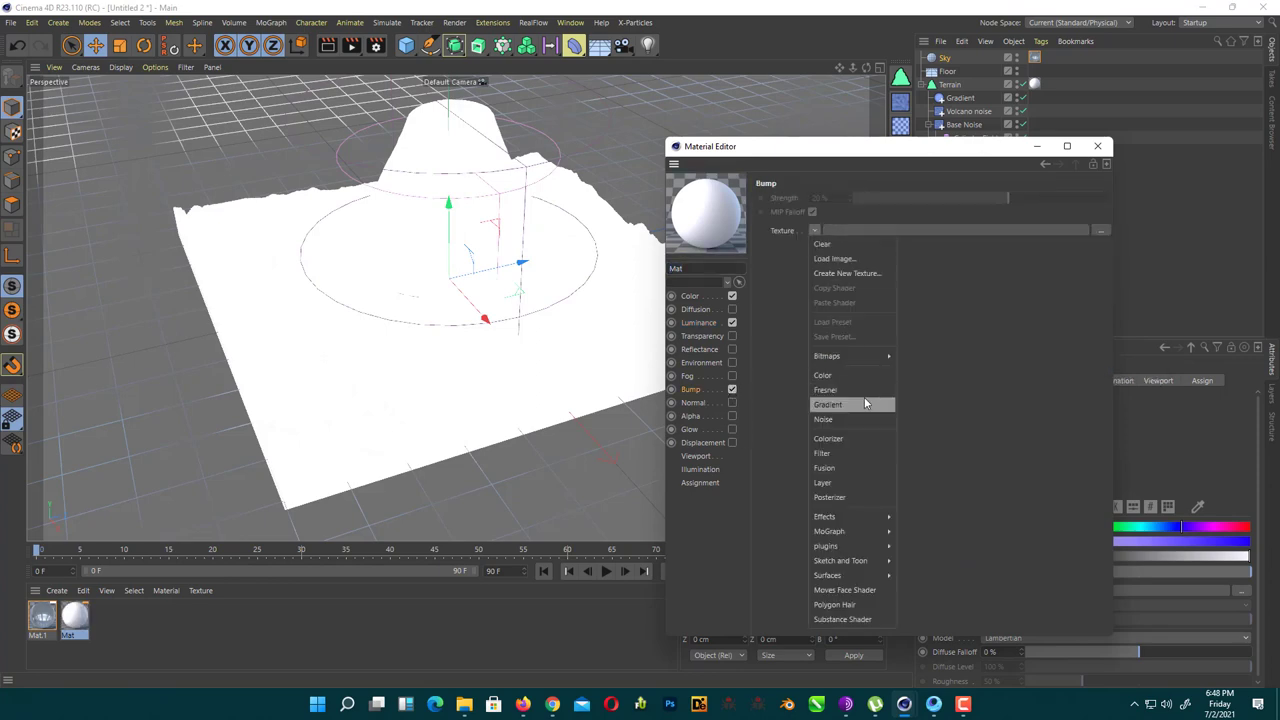
{"action": "left_click", "coordinate": [966, 706]}
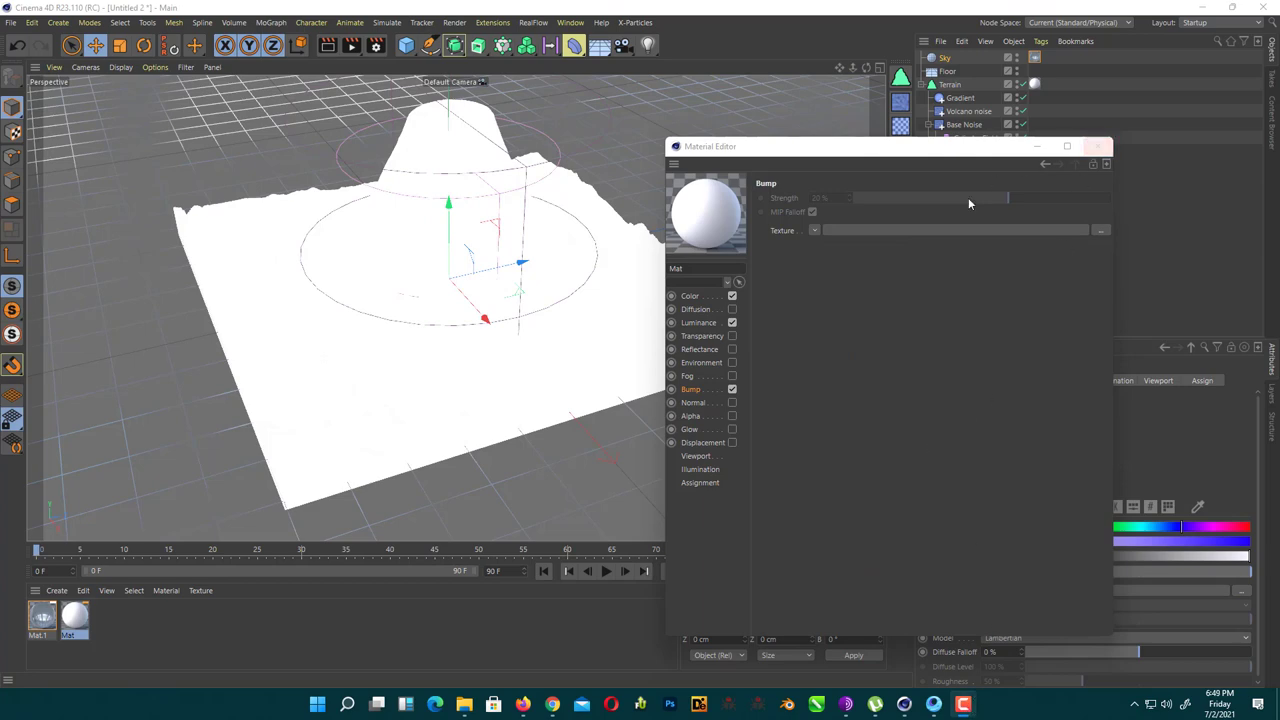
{"action": "left_click", "coordinate": [816, 231]}
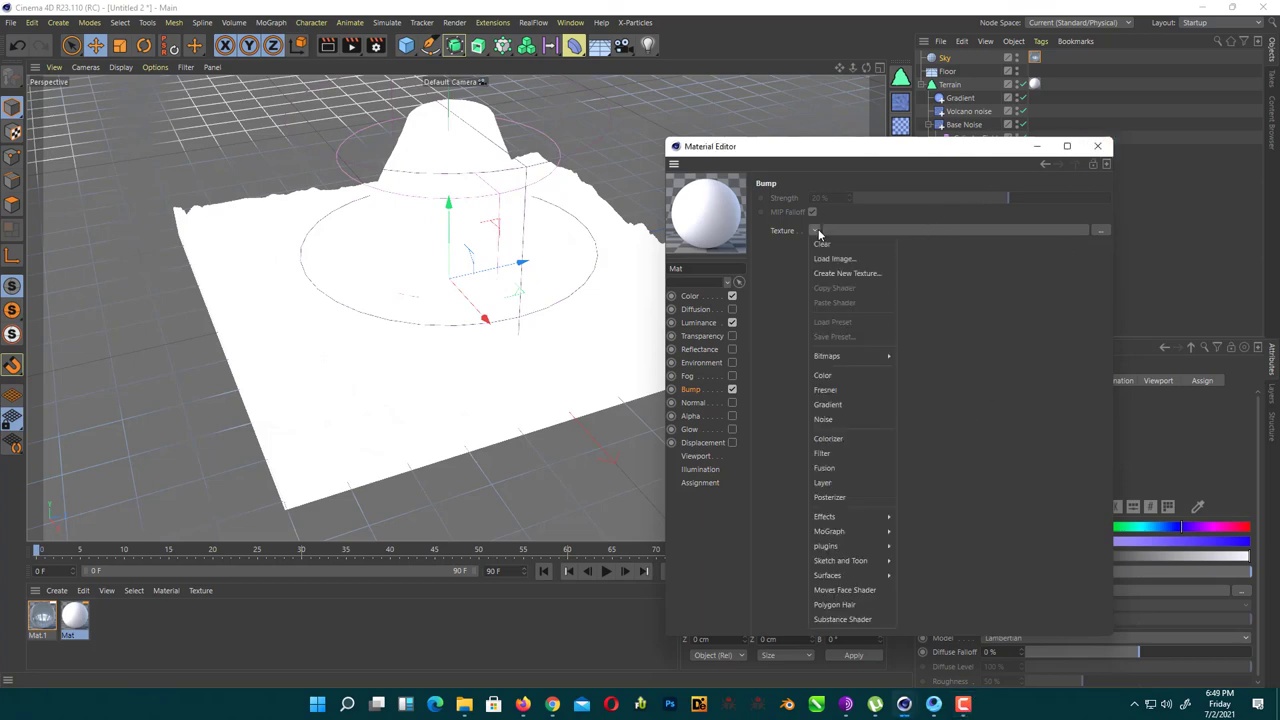
{"action": "left_click", "coordinate": [824, 421]}
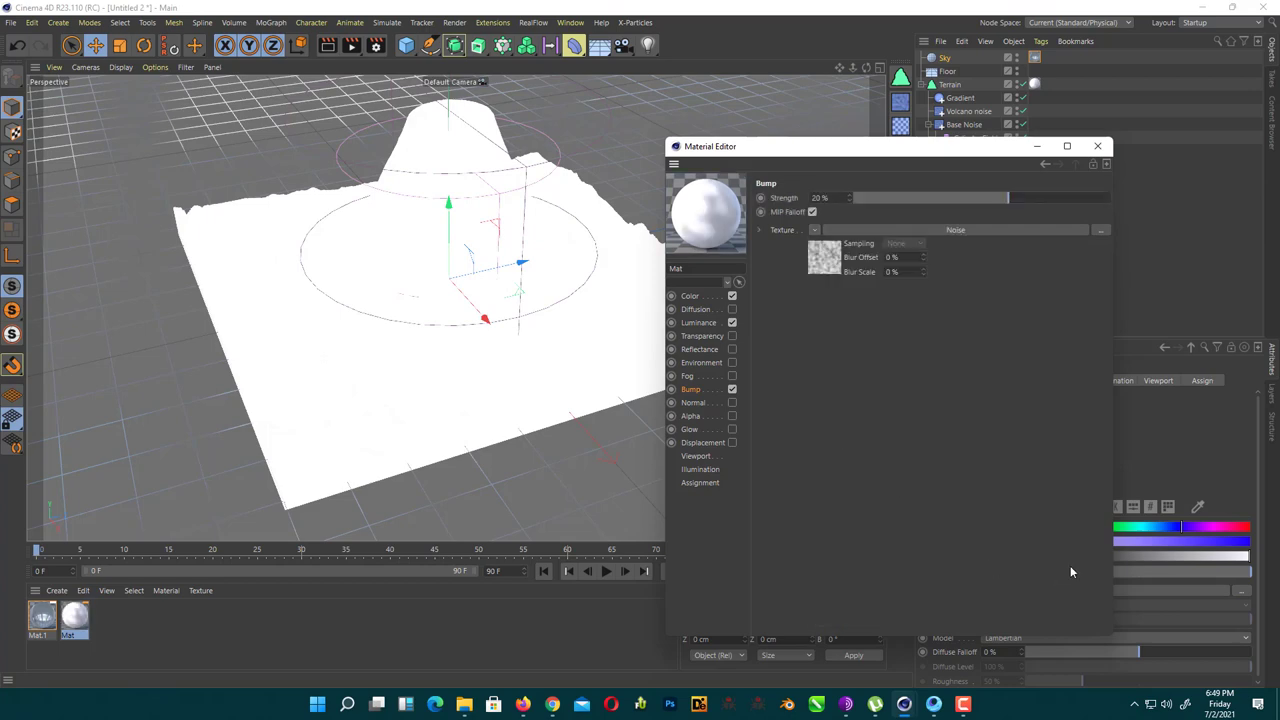
{"action": "left_click", "coordinate": [902, 229]}
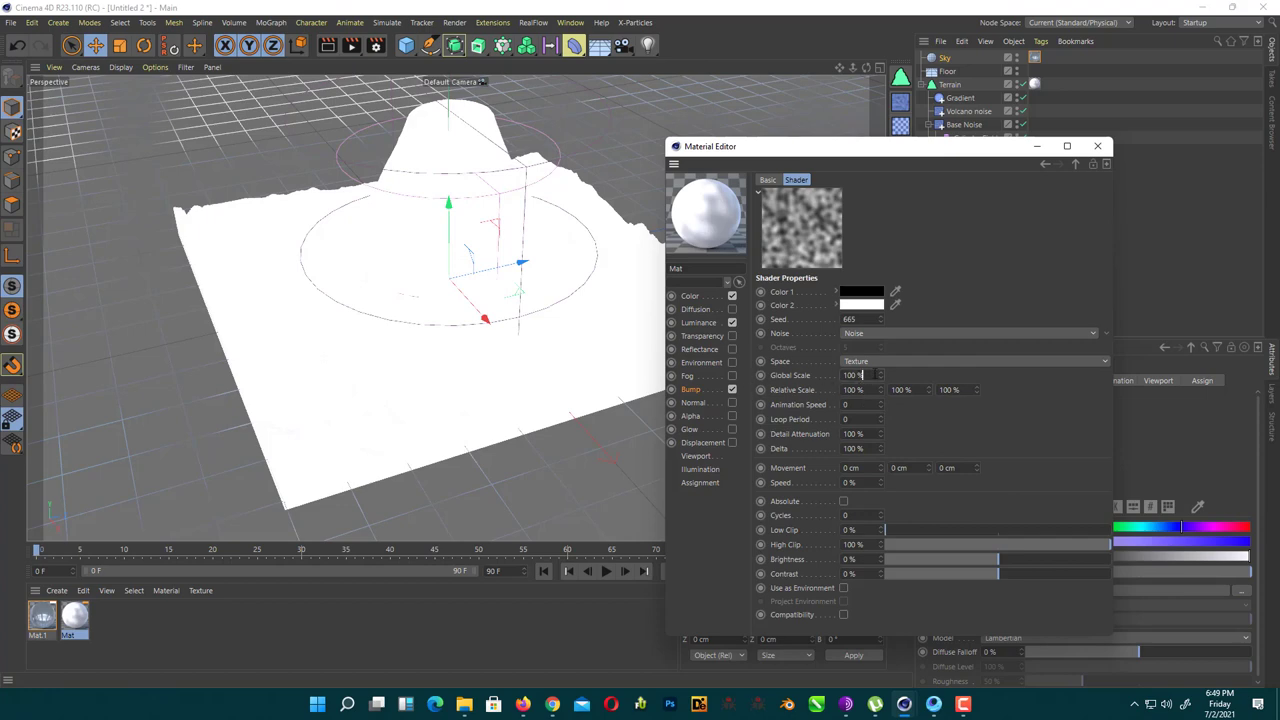
{"action": "left_click", "coordinate": [1097, 146]}
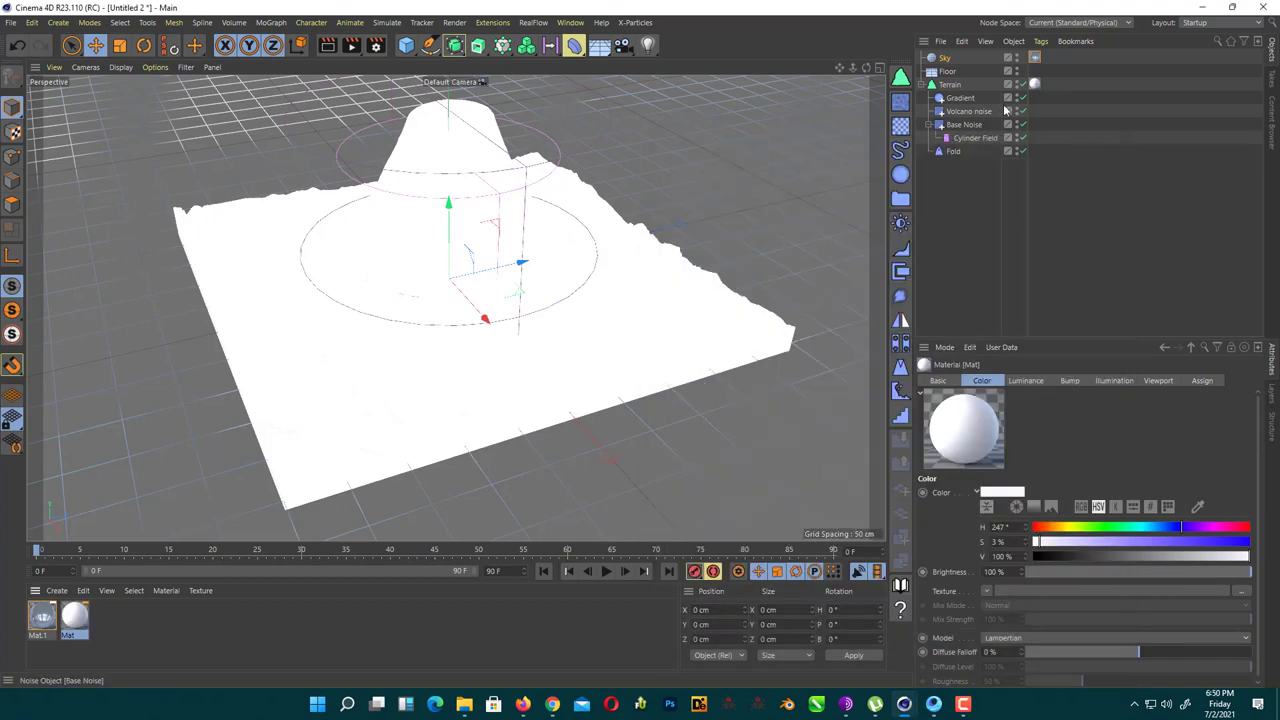
Set the terrain's material tag to Cubic projection with 0.5 tiles in both U and V
{"action": "left_click_drag", "start_coordinate": [1035, 83], "coordinate": [1035, 84]}
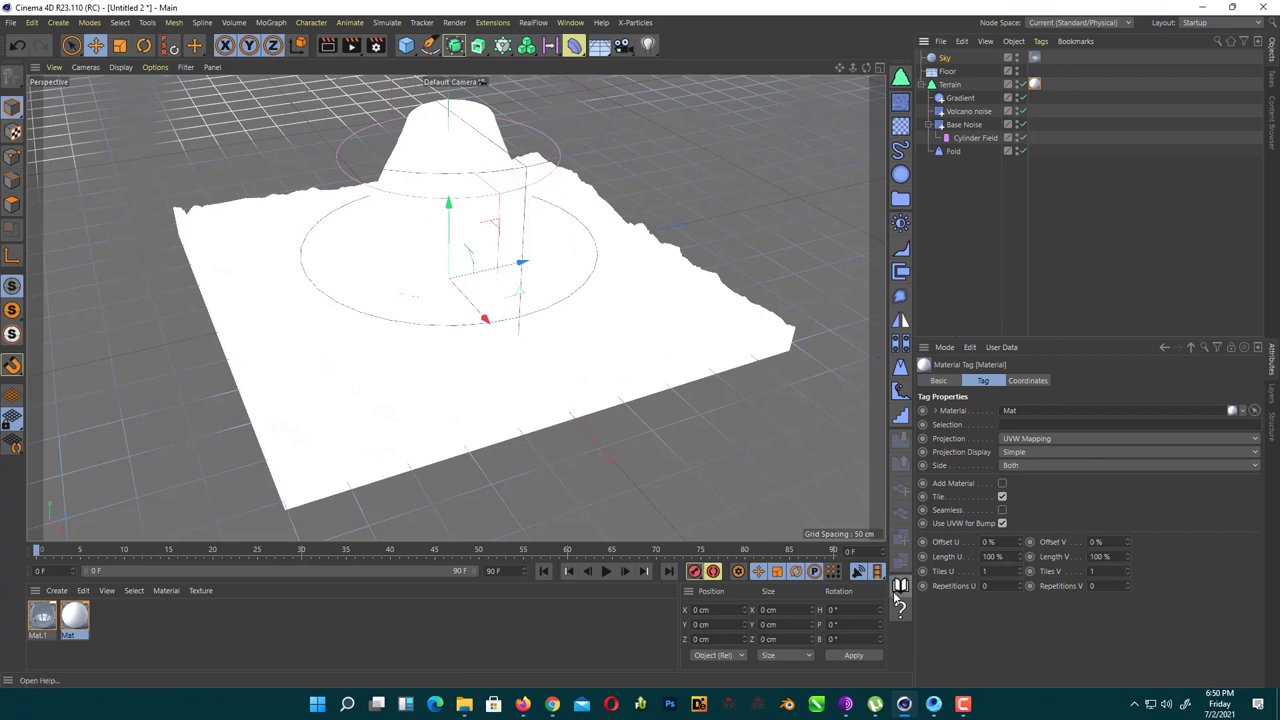
{"action": "left_click", "coordinate": [1054, 439]}
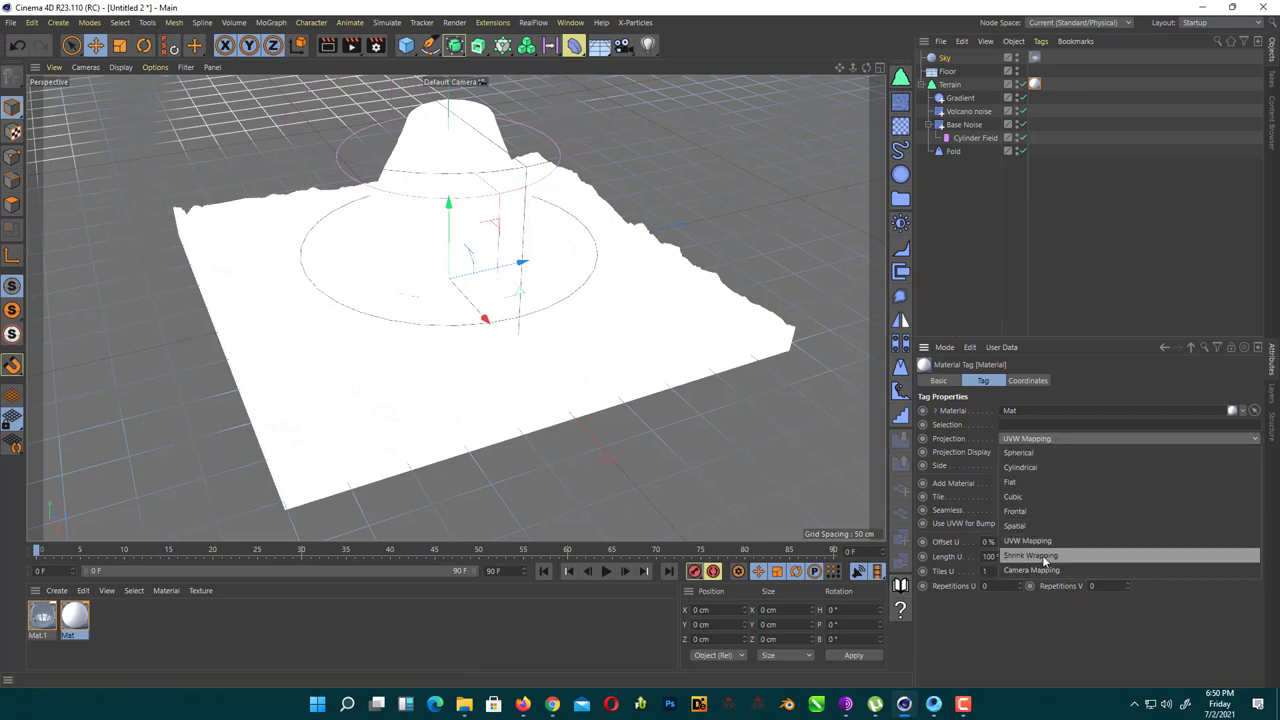
{"action": "left_click", "coordinate": [1029, 497]}
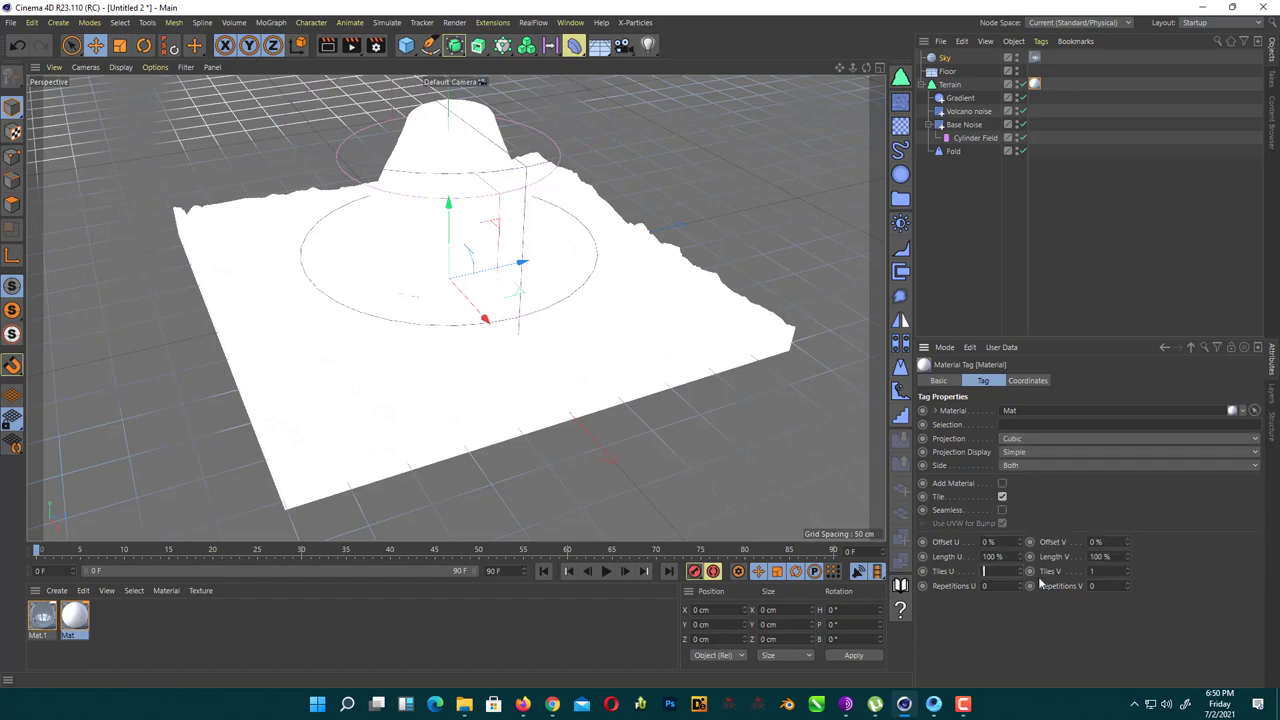
{"action": "type", "text": "0.5"}
{"action": "key", "text": "Return"}
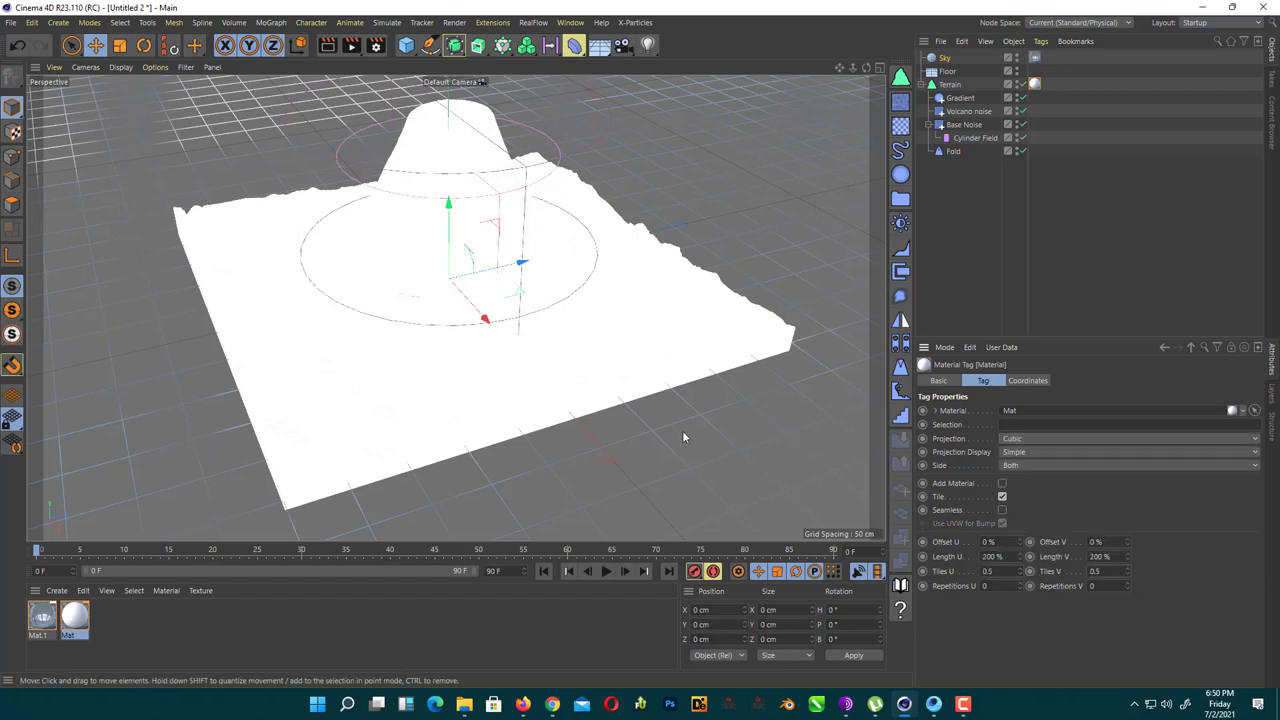
Add an omni light behind the volcano at about Y 186 cm and Z 331 cm, and render the perspective view
{"action": "left_click", "coordinate": [346, 168]}
{"action": "left_click", "coordinate": [647, 46]}
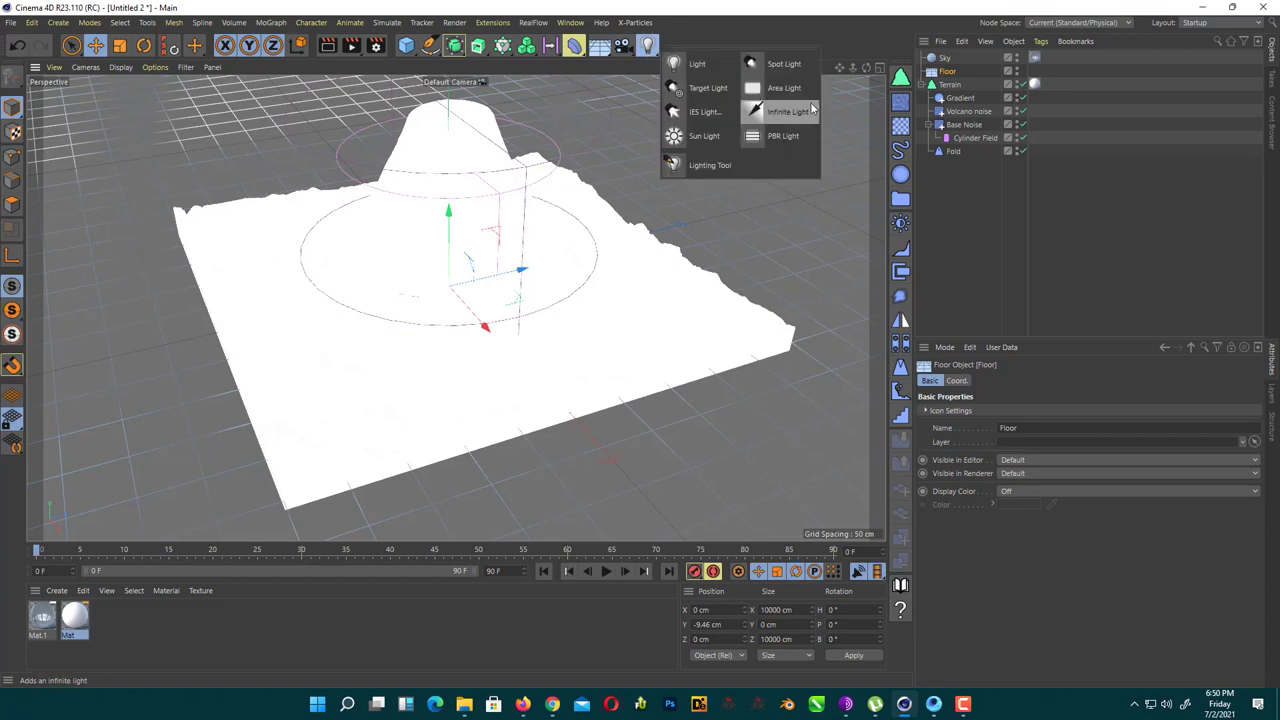
{"action": "left_click", "coordinate": [695, 66]}
{"action": "mouse_move", "coordinate": [449, 212]}
{"action": "left_mouse_down"}
{"action": "mouse_move", "coordinate": [445, 88]}
{"action": "mouse_move", "coordinate": [805, 86]}
{"action": "mouse_move", "coordinate": [790, 92]}
{"action": "mouse_move", "coordinate": [846, 101]}
{"action": "mouse_move", "coordinate": [766, 108]}
{"action": "mouse_move", "coordinate": [703, 140]}
{"action": "left_mouse_up"}
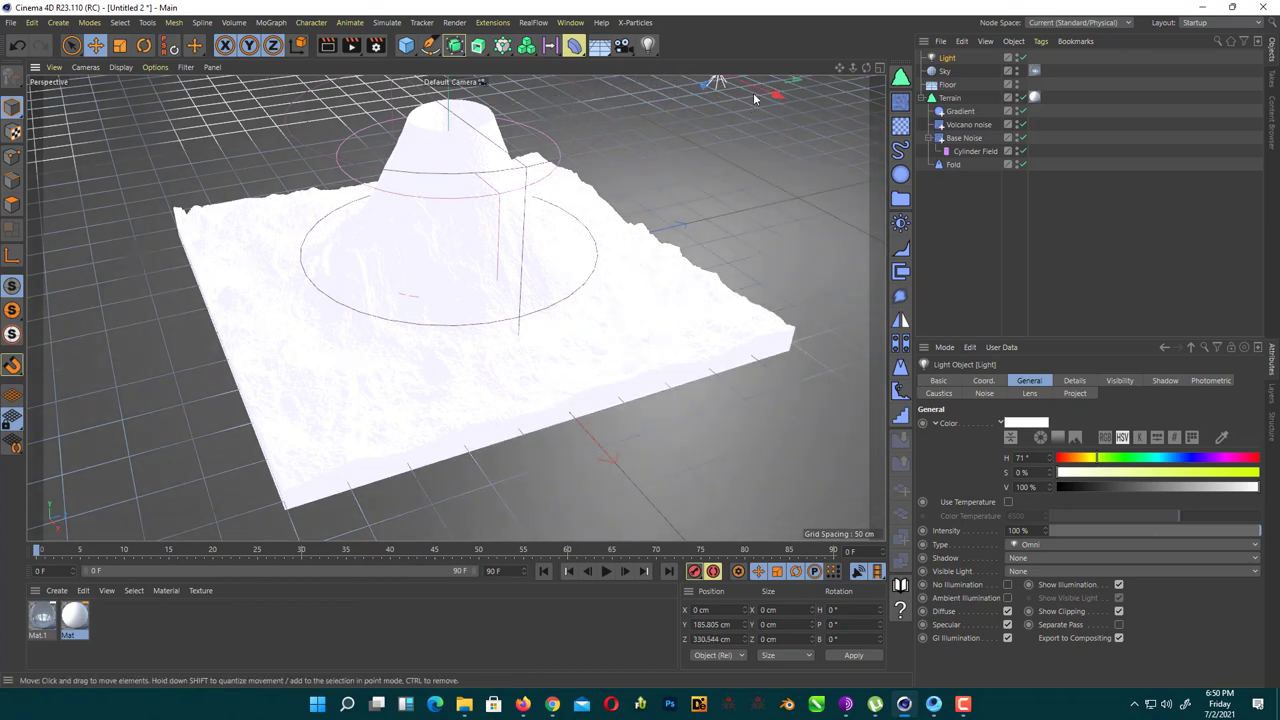
{"action": "left_click", "coordinate": [325, 50]}
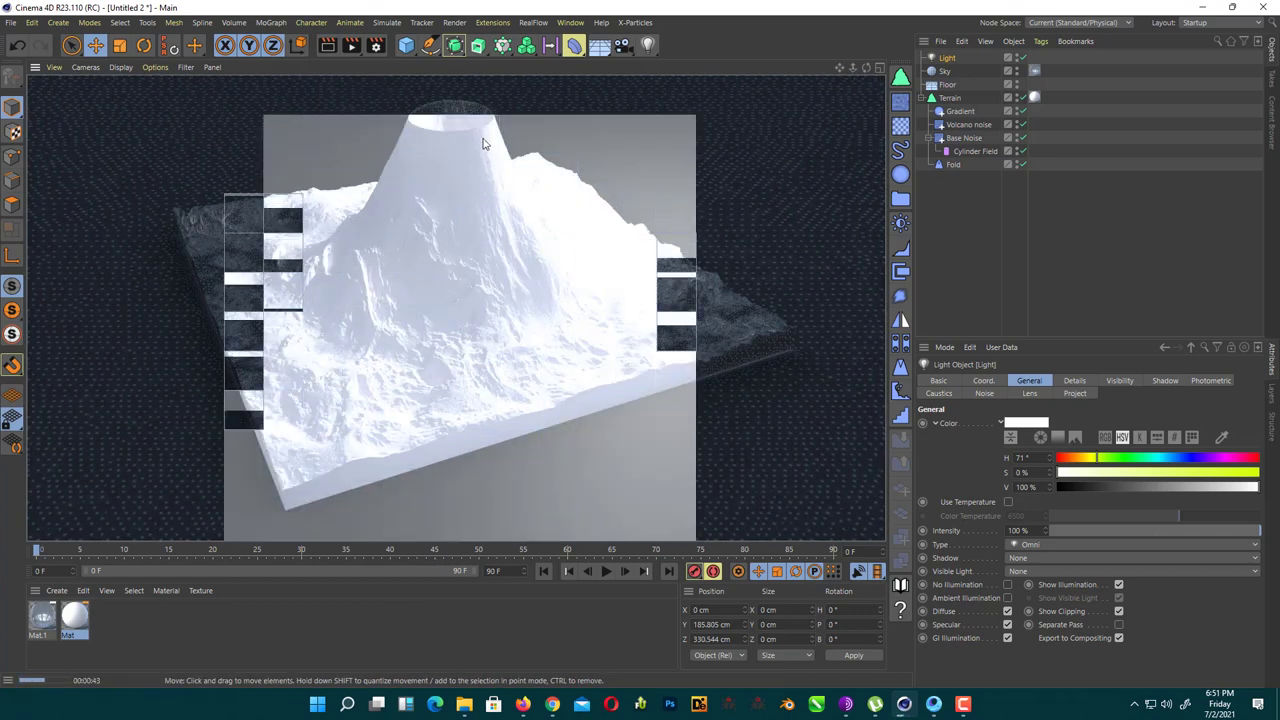
Move the light diagonally away from the terrain to about X 327 cm, Z 533 cm, and tint it pale yellow at 21% saturation
{"action": "left_click", "coordinate": [590, 198]}
{"action": "middle_click", "coordinate": [600, 196]}
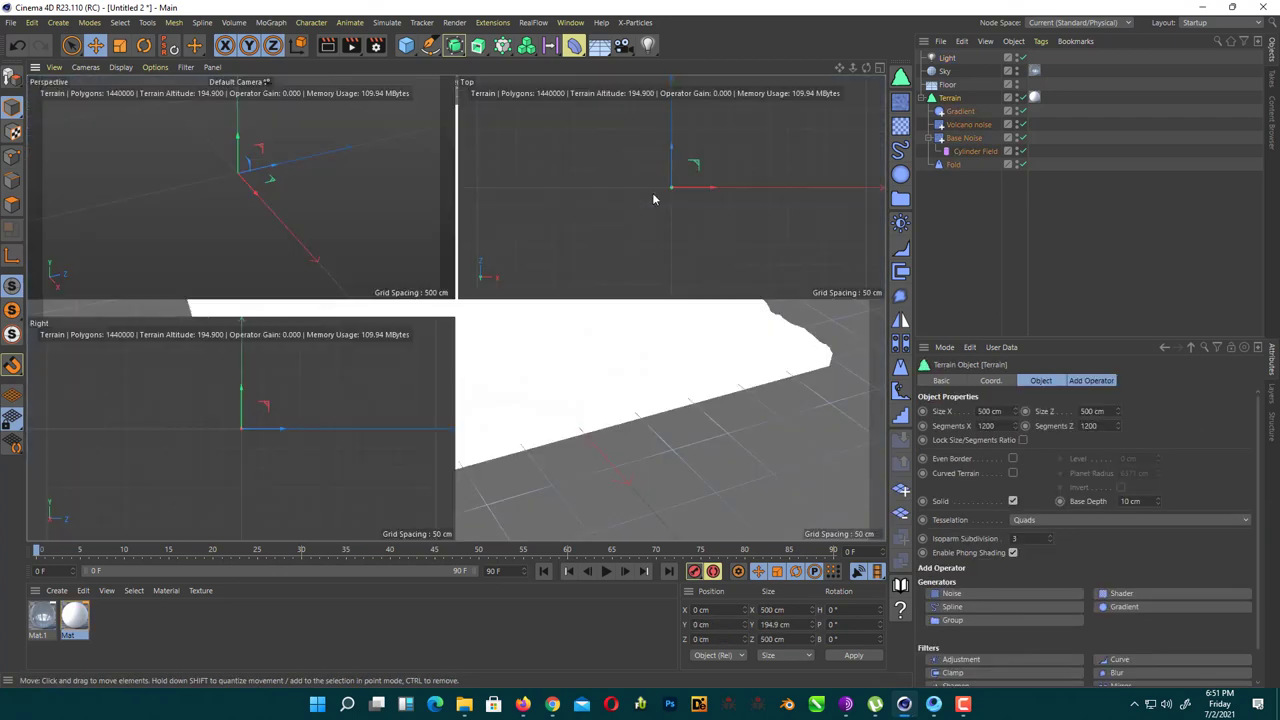
{"action": "scroll", "coordinate": [773, 205], "scroll_direction": "down", "scroll_amount": 4}
{"action": "middle_click_drag", "start_coordinate": [771, 200], "coordinate": [680, 200], "text": "alt"}
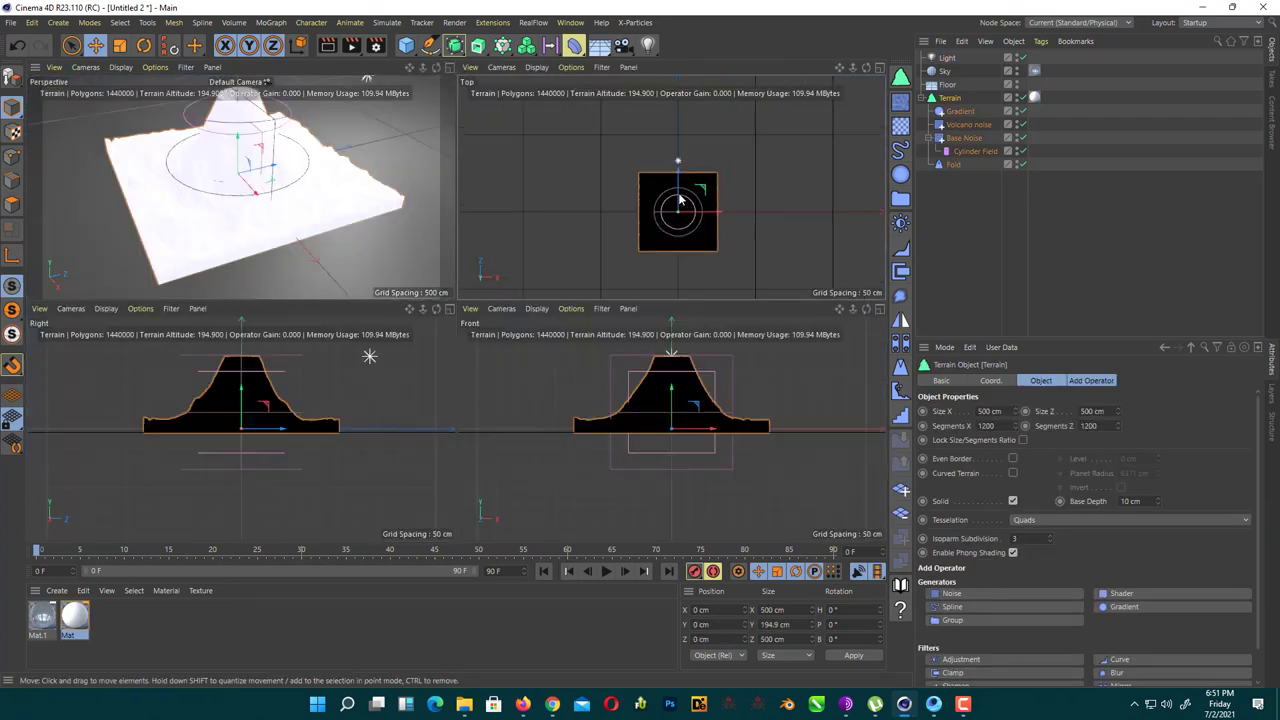
{"action": "left_click", "coordinate": [677, 160]}
{"action": "left_click_drag", "start_coordinate": [678, 133], "coordinate": [733, 124]}
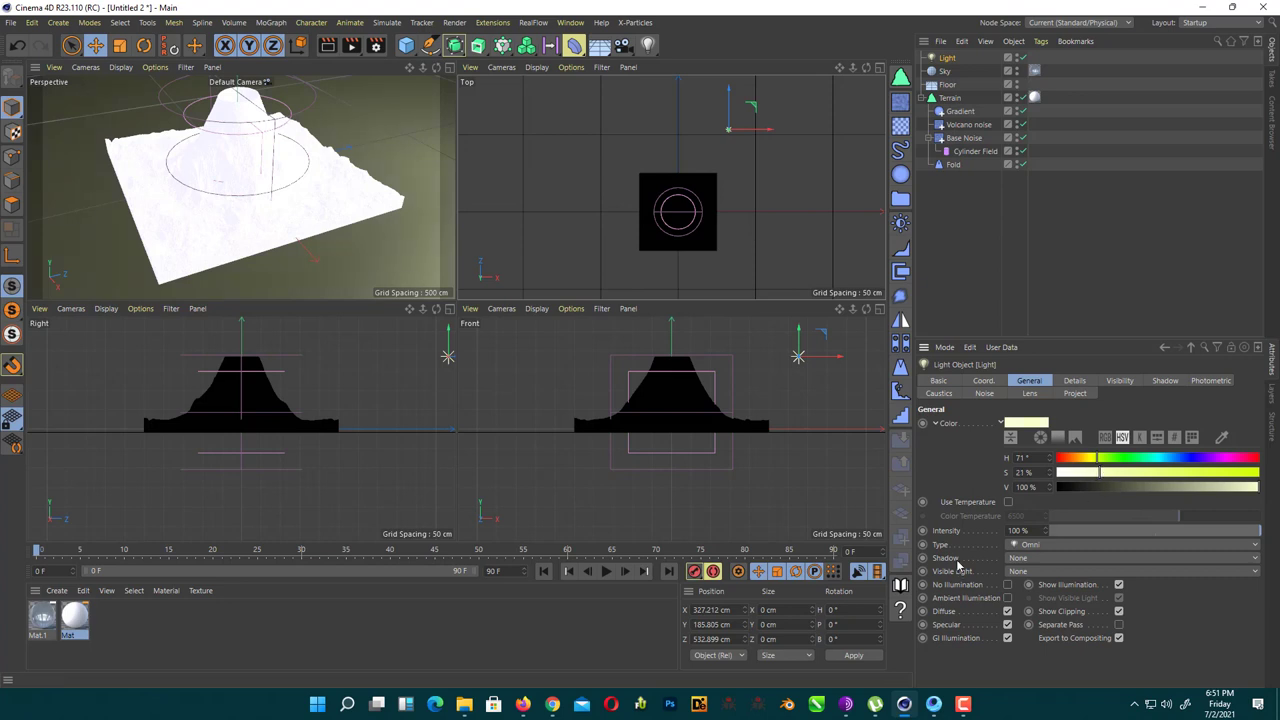
Set the light's shadow type to Area and render the perspective view
{"action": "left_click", "coordinate": [1016, 558]}
{"action": "left_click", "coordinate": [1025, 618]}
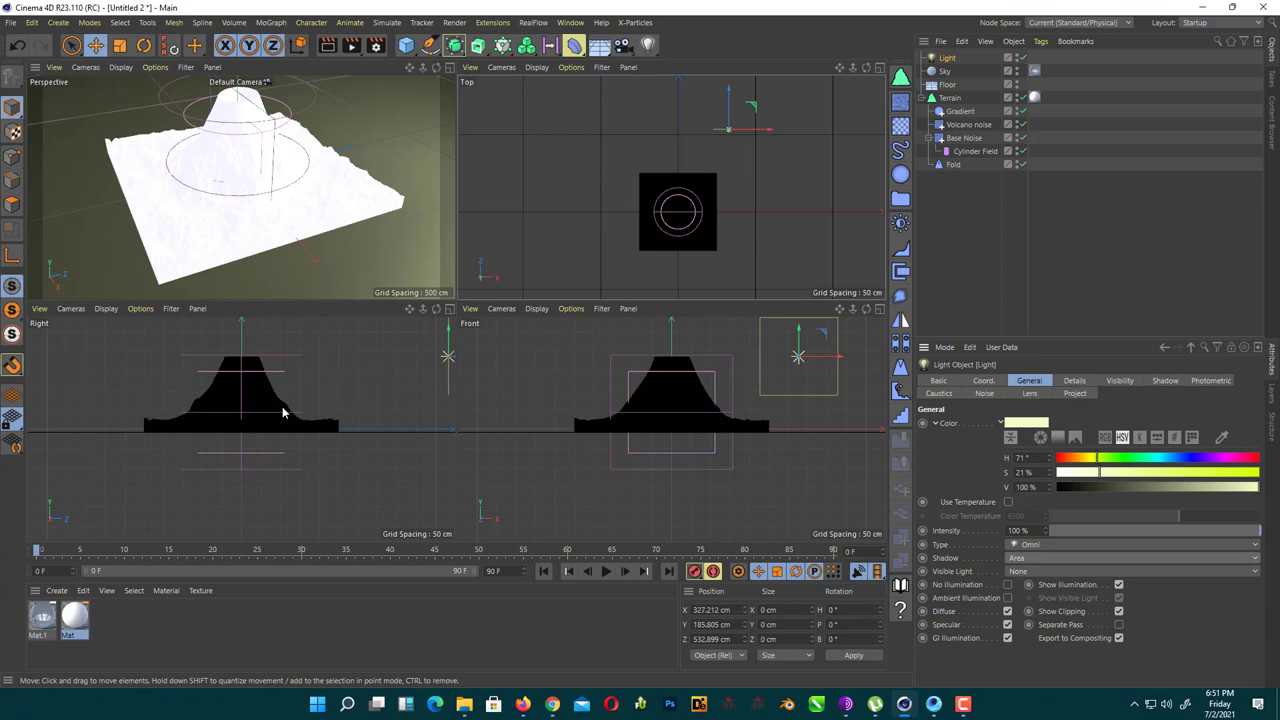
{"action": "middle_click", "coordinate": [393, 243]}
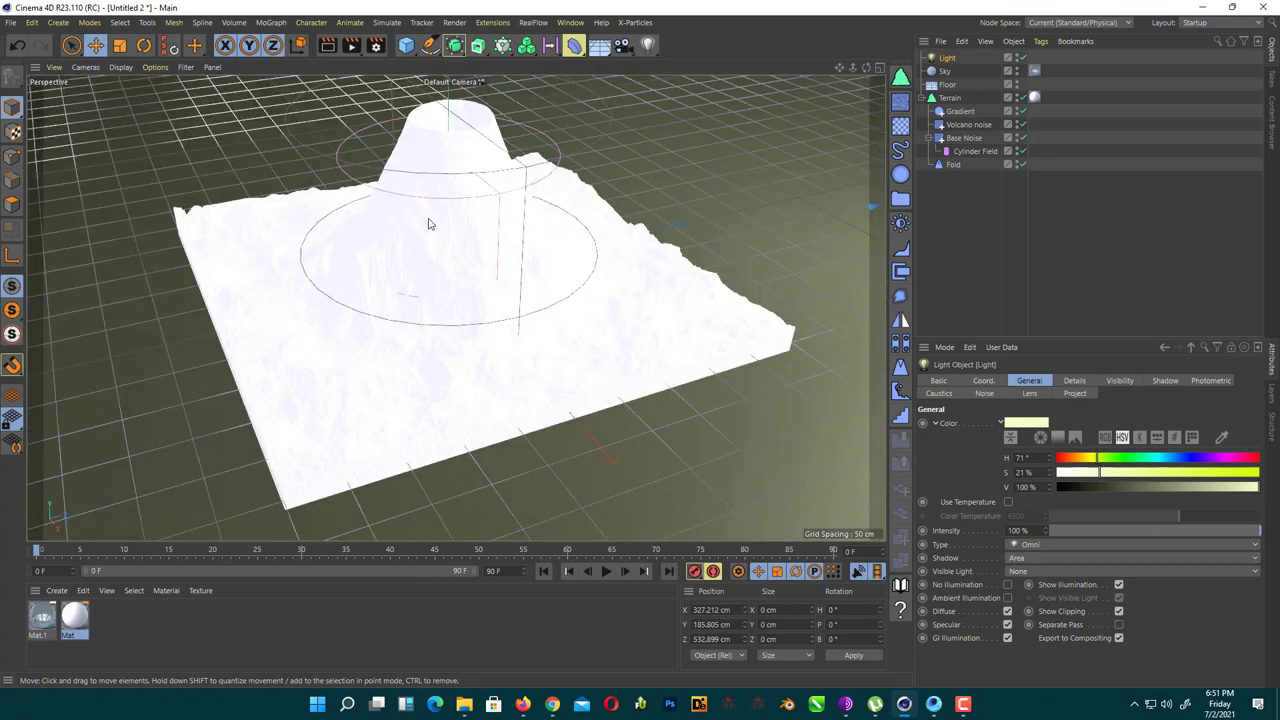
{"action": "left_click", "coordinate": [327, 45]}
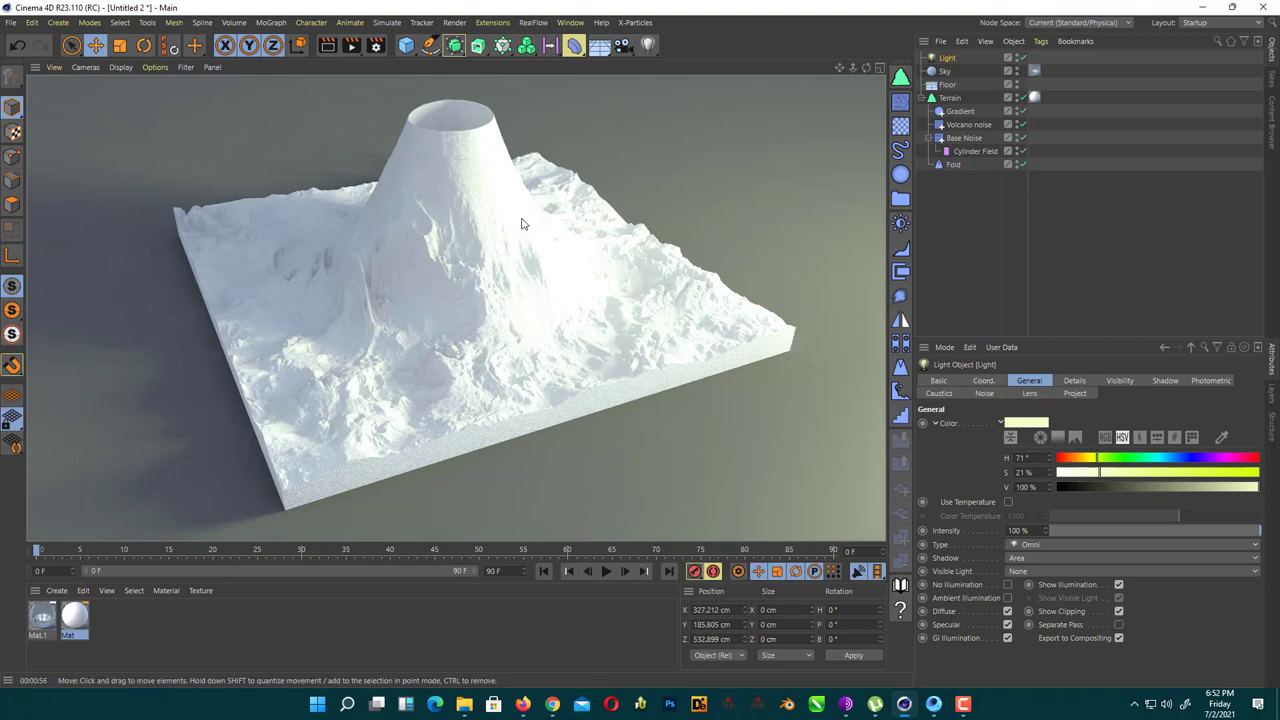
Enable Reflectance in the terrain material and replace its default specular layer with a Reflection (Legacy) layer
{"action": "left_click_drag", "start_coordinate": [394, 264], "coordinate": [537, 394], "text": "alt"}
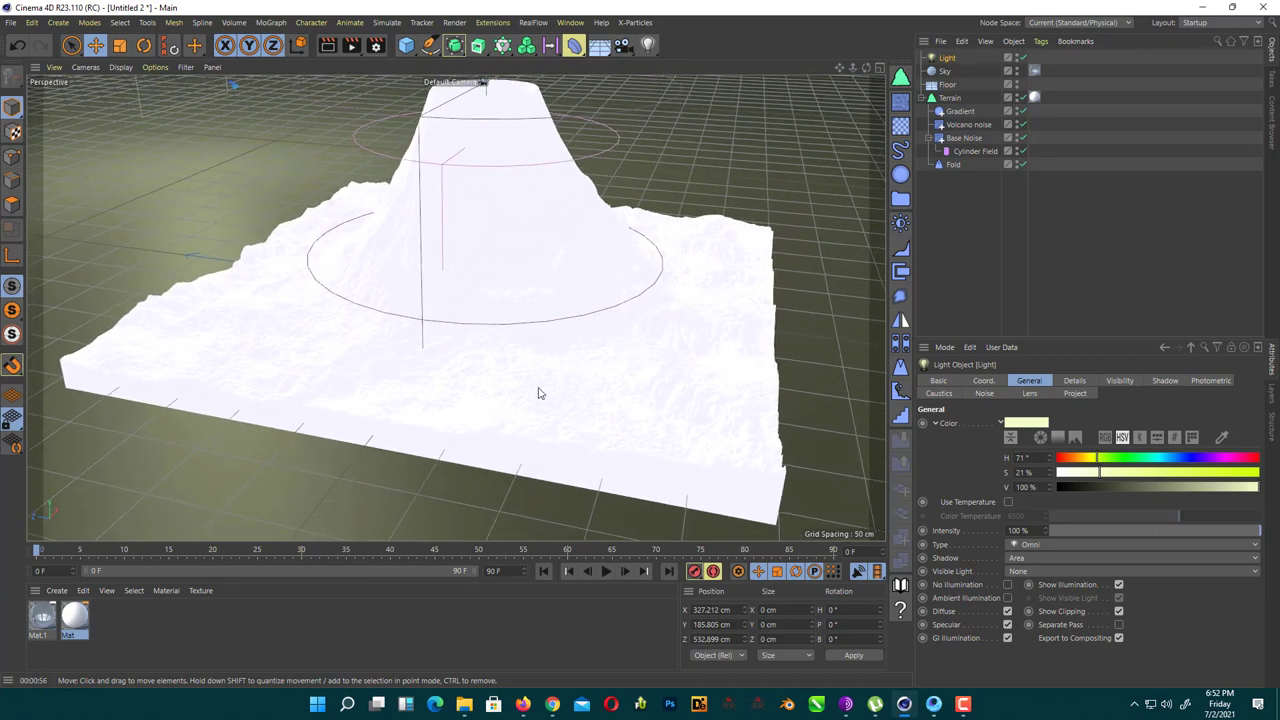
{"action": "double_click", "coordinate": [76, 617]}
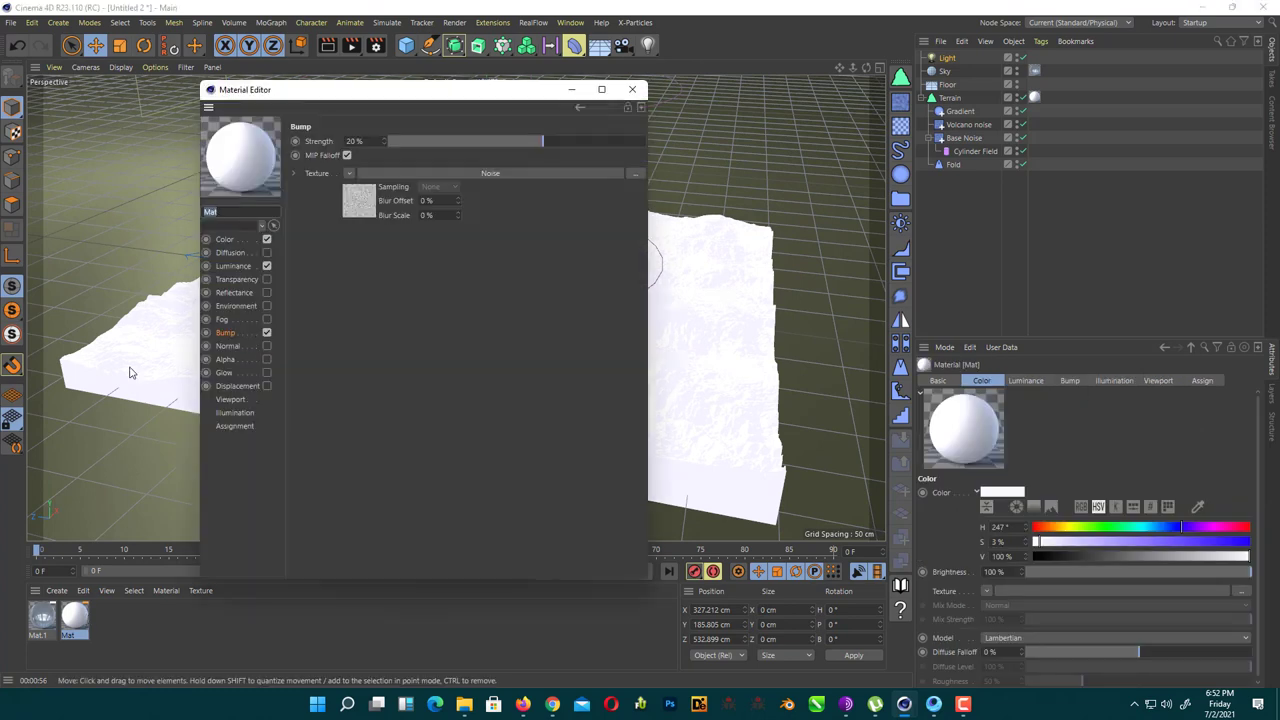
{"action": "left_click", "coordinate": [238, 293]}
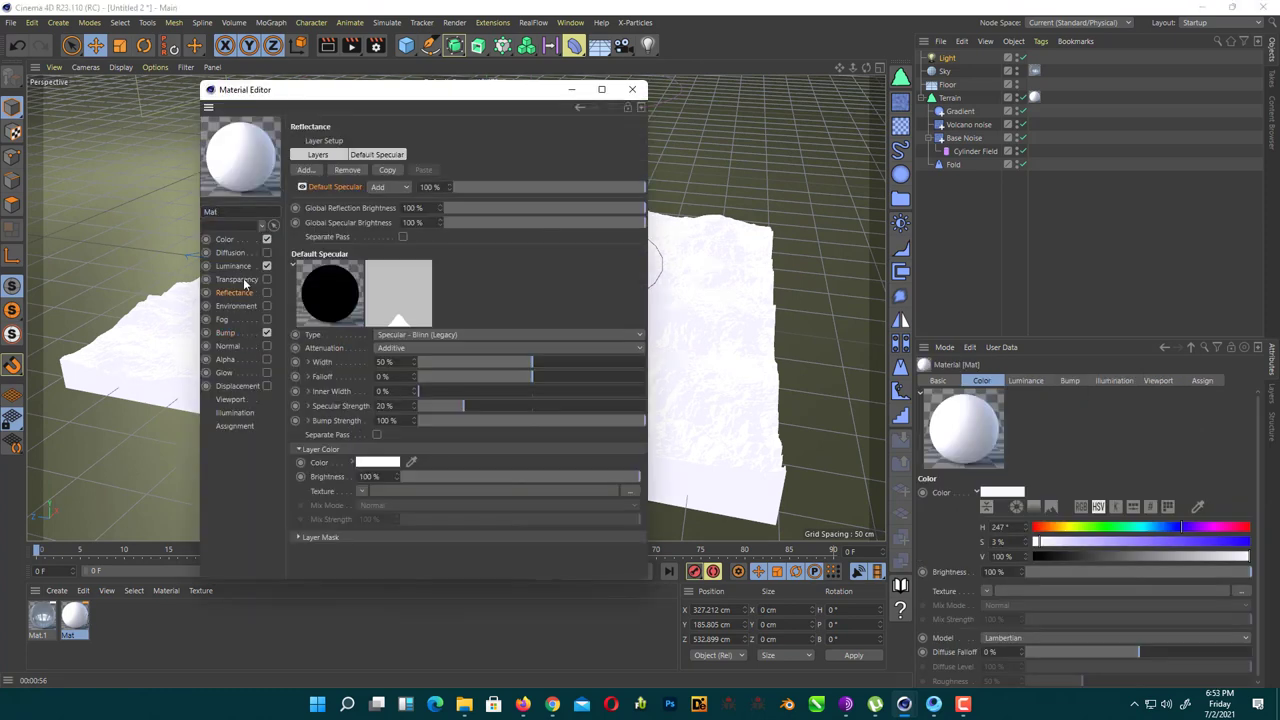
{"action": "left_click", "coordinate": [242, 281]}
{"action": "left_click", "coordinate": [238, 293]}
{"action": "left_click", "coordinate": [266, 292]}
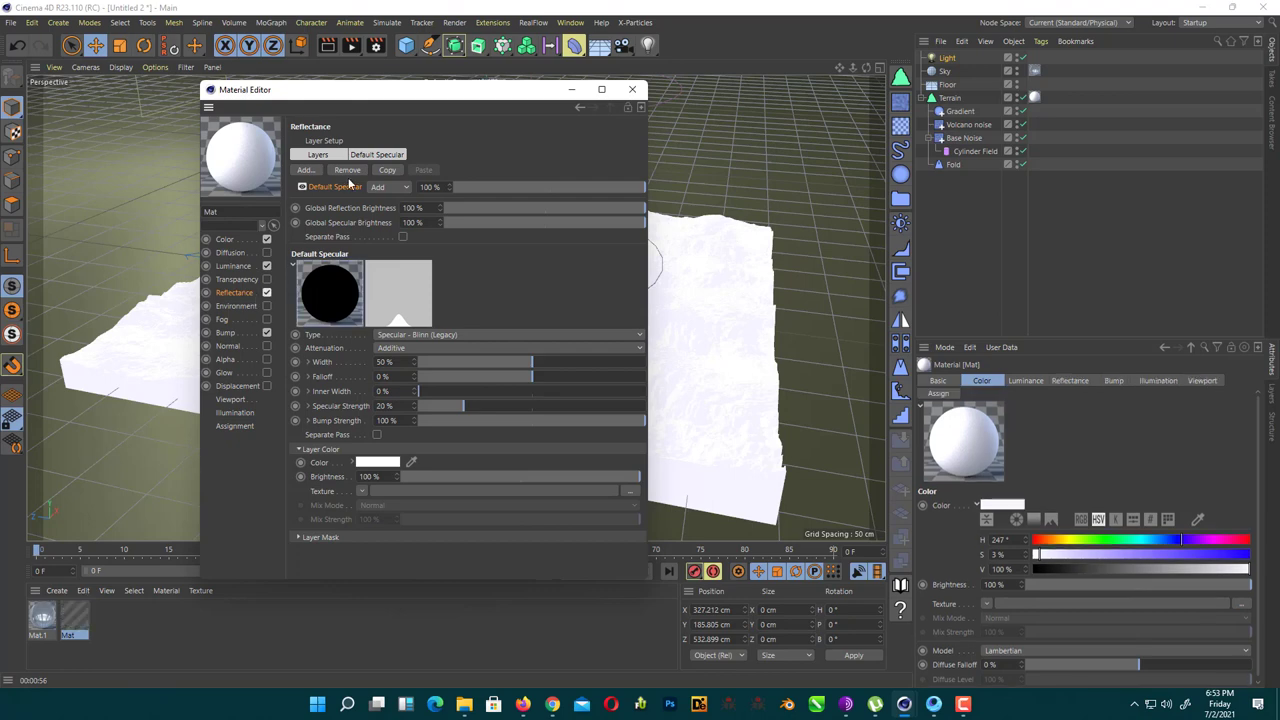
{"action": "left_click", "coordinate": [347, 170]}
{"action": "left_click", "coordinate": [304, 170]}
{"action": "left_click", "coordinate": [360, 308]}
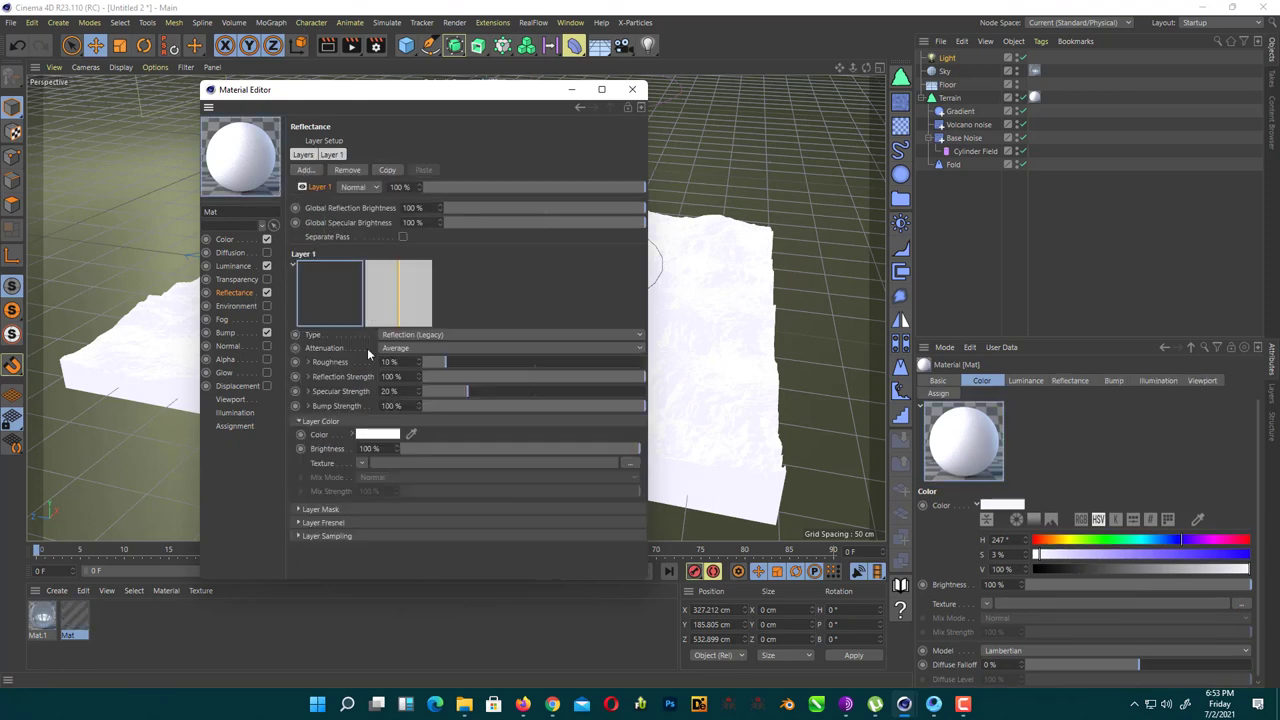
Set the reflection layer's Fresnel to Dielectric with the Custom preset
{"action": "left_click", "coordinate": [400, 536]}
{"action": "left_click", "coordinate": [397, 565]}
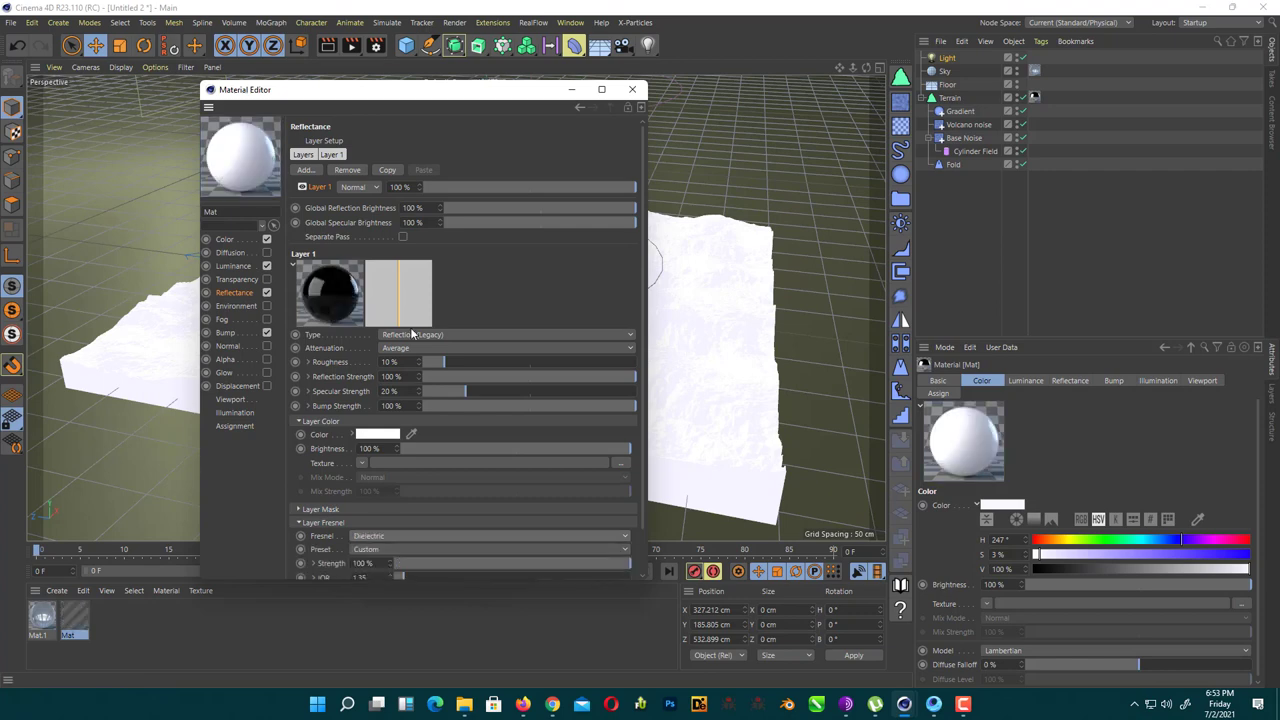
{"action": "left_click", "coordinate": [381, 538]}
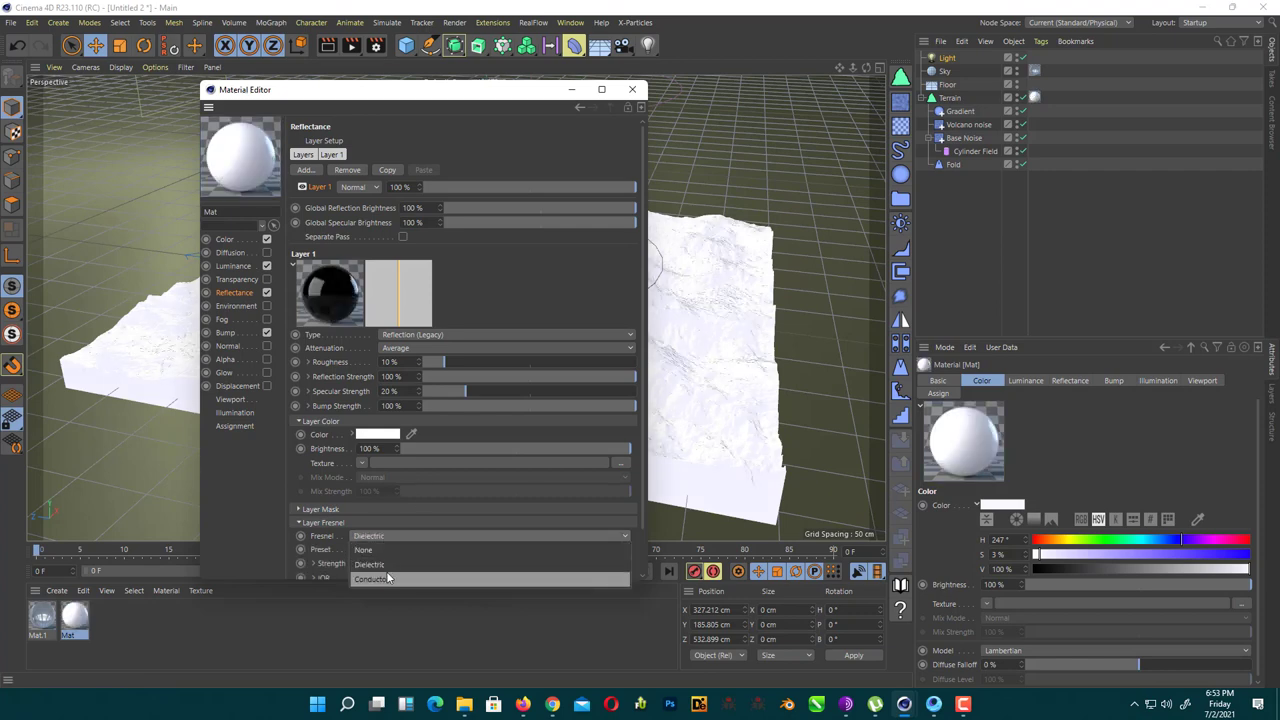
{"action": "left_click", "coordinate": [384, 535]}
{"action": "left_click", "coordinate": [377, 550]}
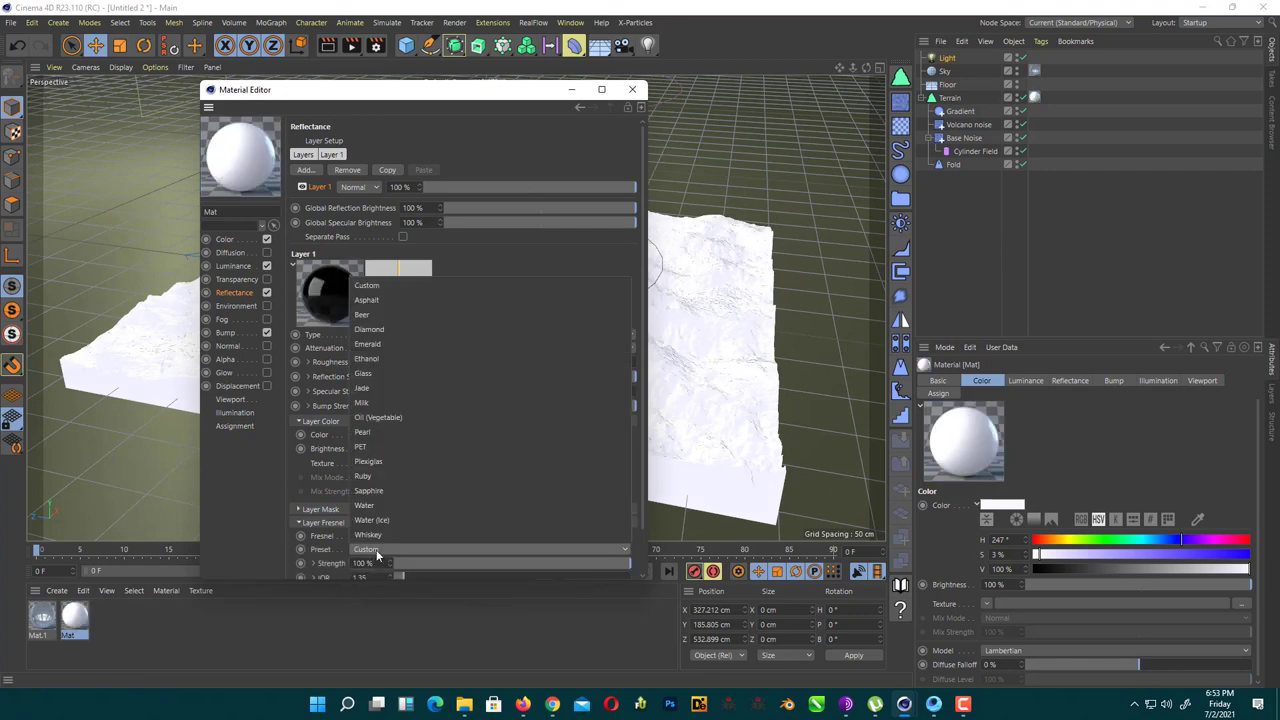
{"action": "left_click", "coordinate": [376, 550]}
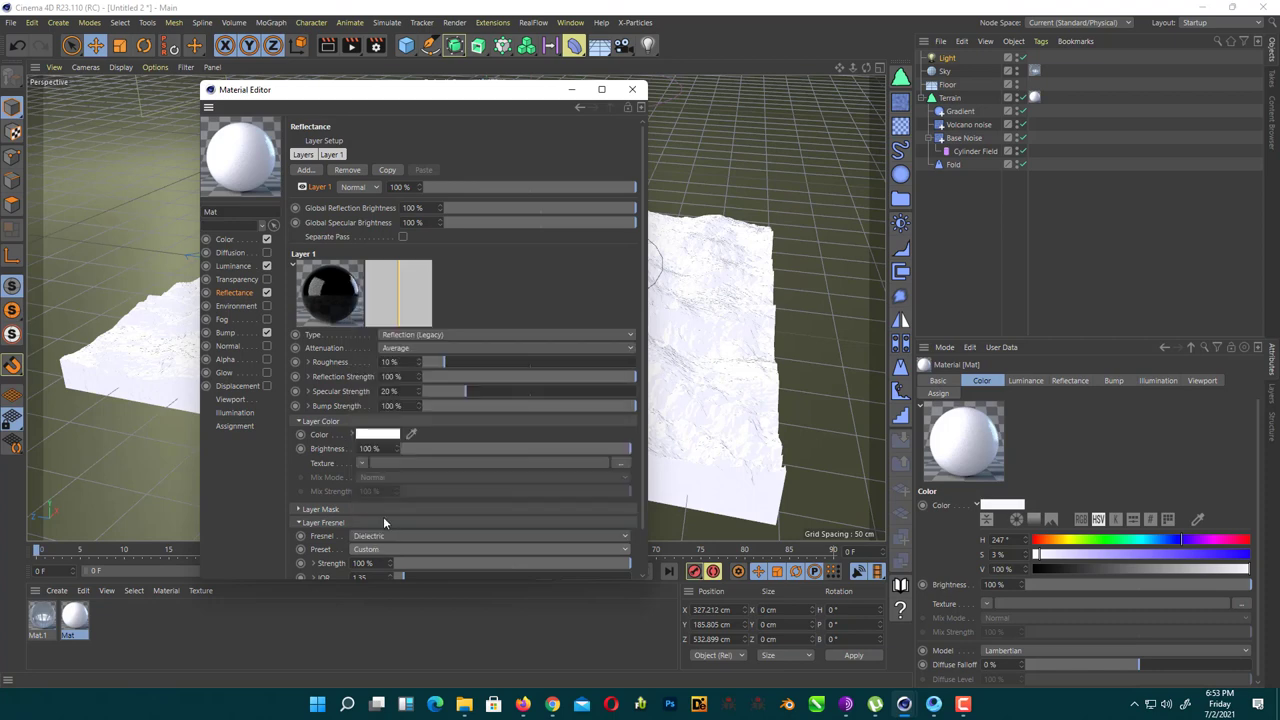
Set the reflection layer's roughness to 37%, lower global specular brightness to 77%, and reduce the global reflection brightness
{"action": "left_click_drag", "start_coordinate": [450, 365], "coordinate": [502, 358]}
{"action": "left_click", "coordinate": [592, 222]}
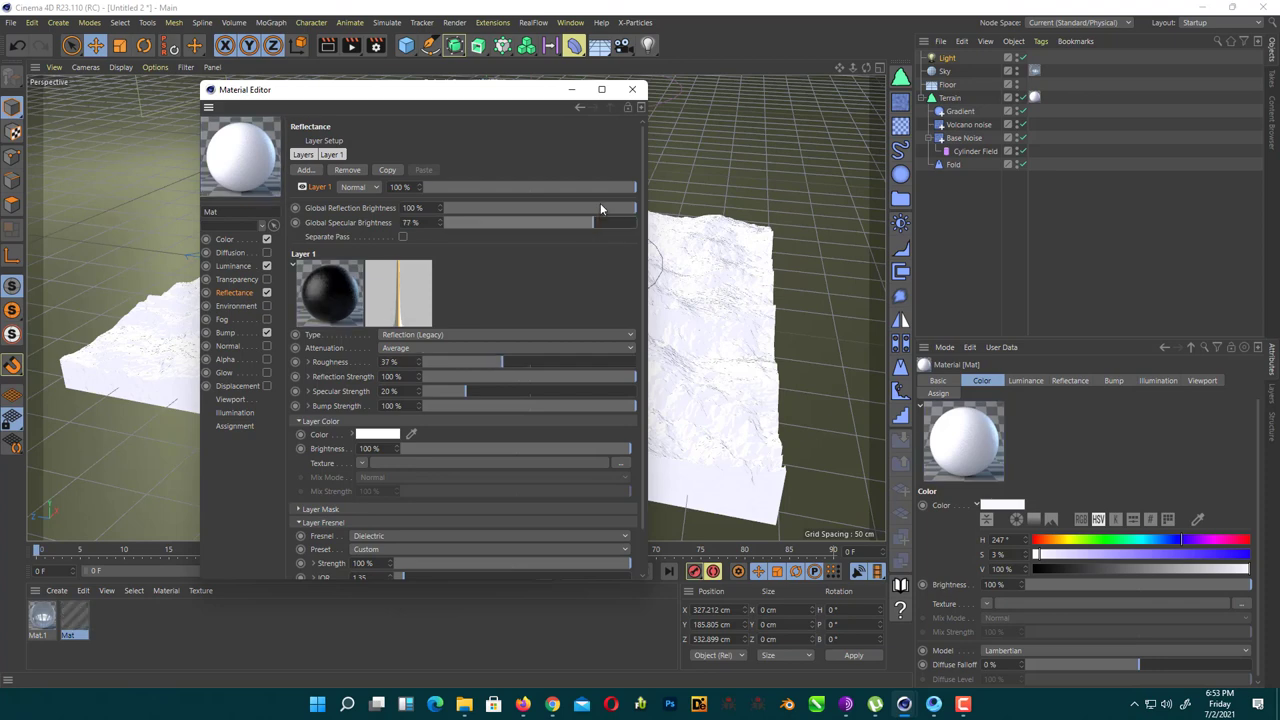
{"action": "left_click", "coordinate": [601, 207]}
{"action": "left_click", "coordinate": [632, 89]}
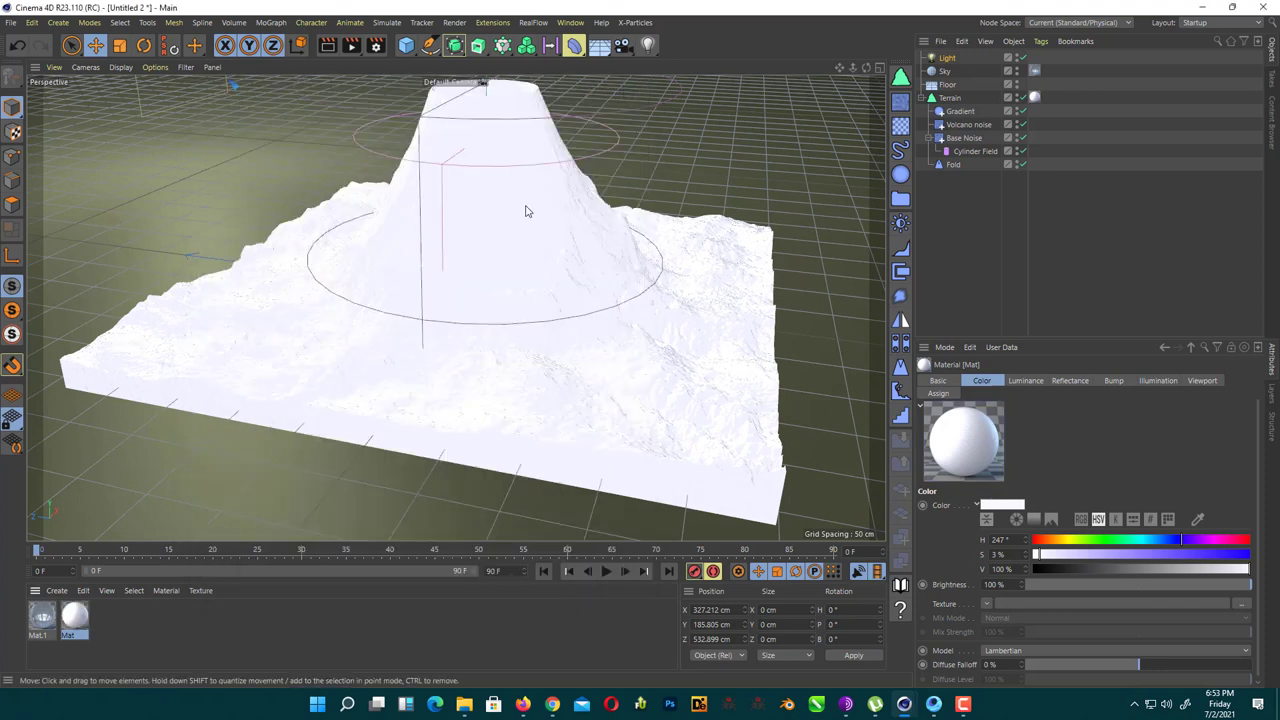
Change the Global Illumination irradiance cache record density and render the perspective view from a new angle
{"action": "left_click_drag", "start_coordinate": [525, 211], "coordinate": [532, 268], "text": "alt"}
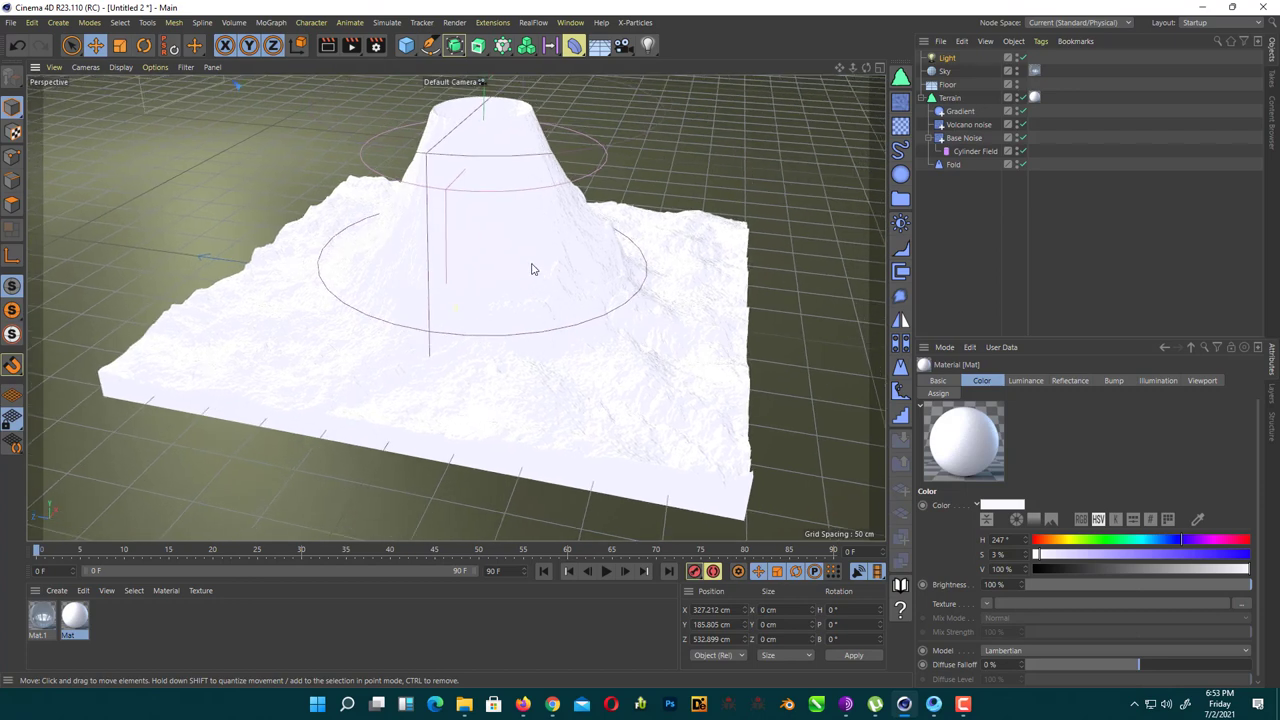
{"action": "left_click", "coordinate": [376, 45]}
{"action": "left_click", "coordinate": [621, 115]}
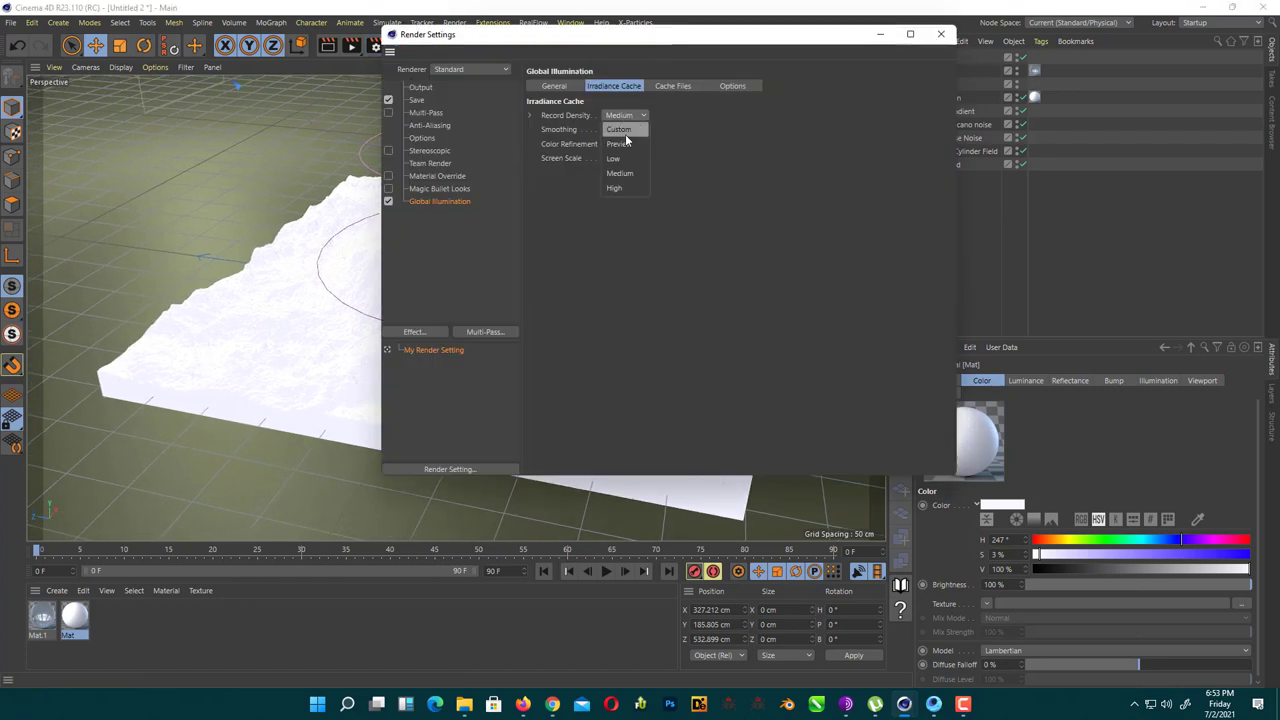
{"action": "left_click", "coordinate": [625, 134]}
{"action": "left_click", "coordinate": [941, 34]}
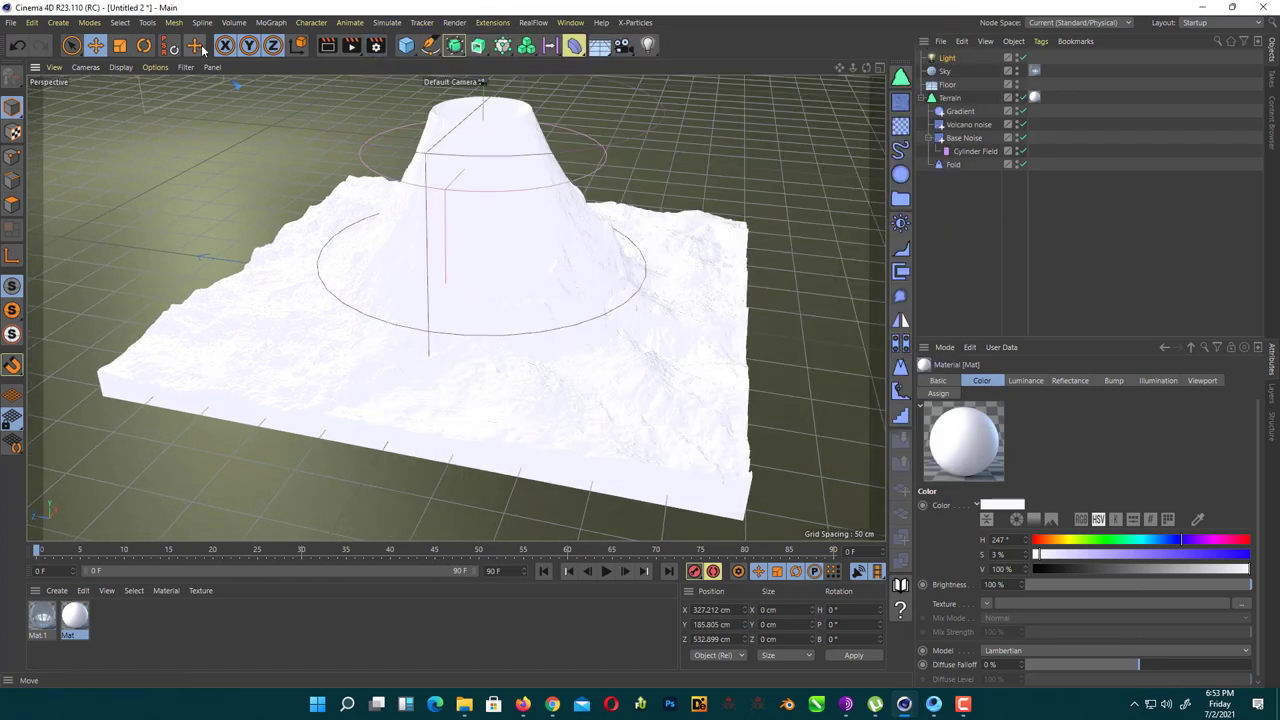
{"action": "left_click", "coordinate": [327, 45]}
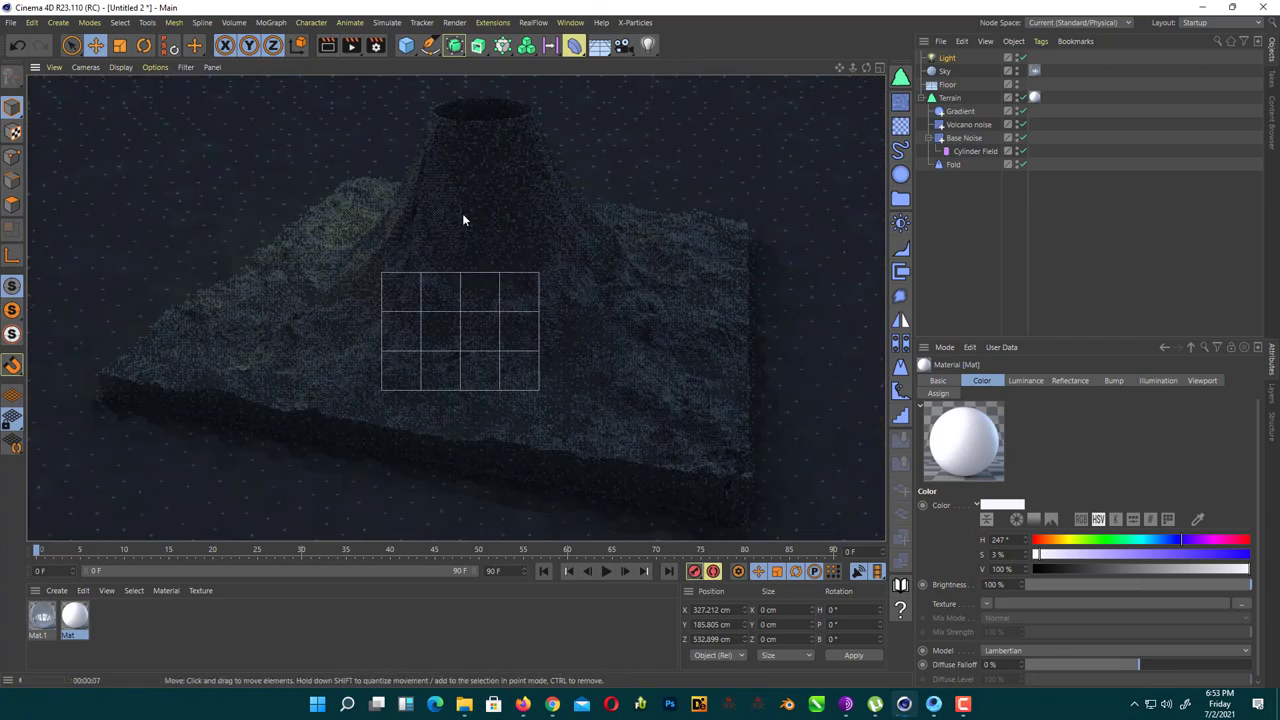